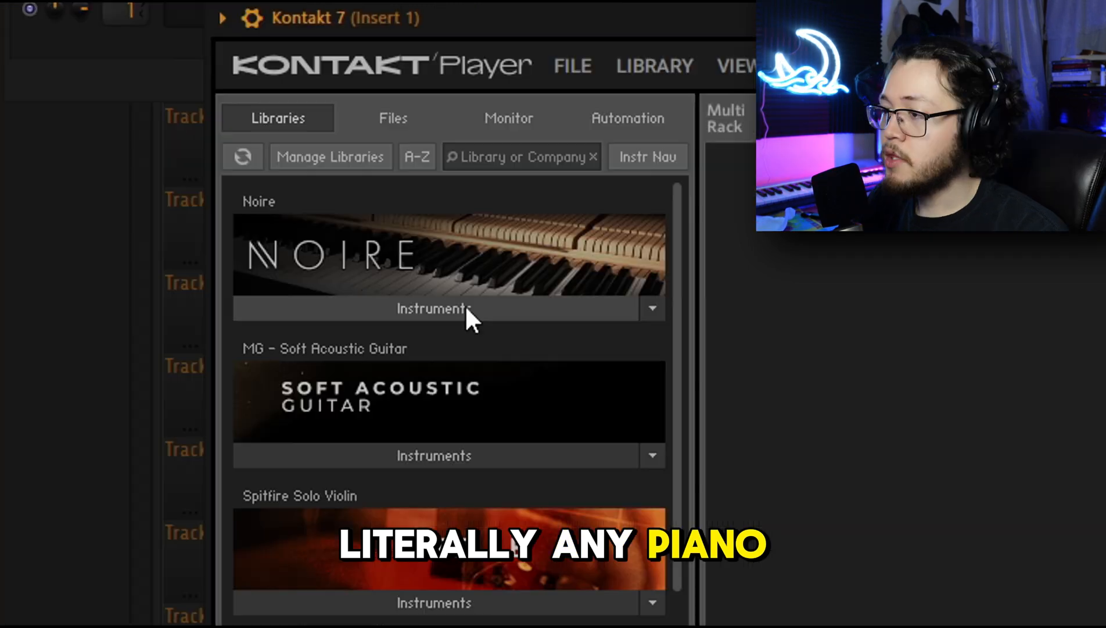
Expand the Noire library's instruments and load NOIRE Pure.nki into the rack
{"action": "left_click", "coordinate": [465, 247]}
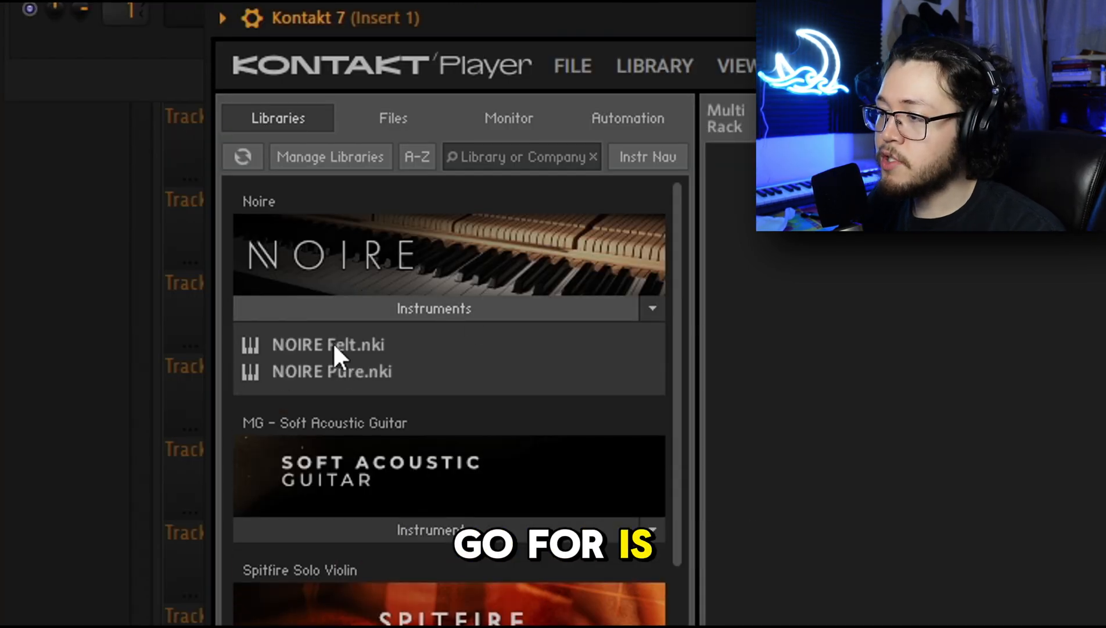
{"action": "left_click_drag", "start_coordinate": [284, 379], "coordinate": [1047, 512]}
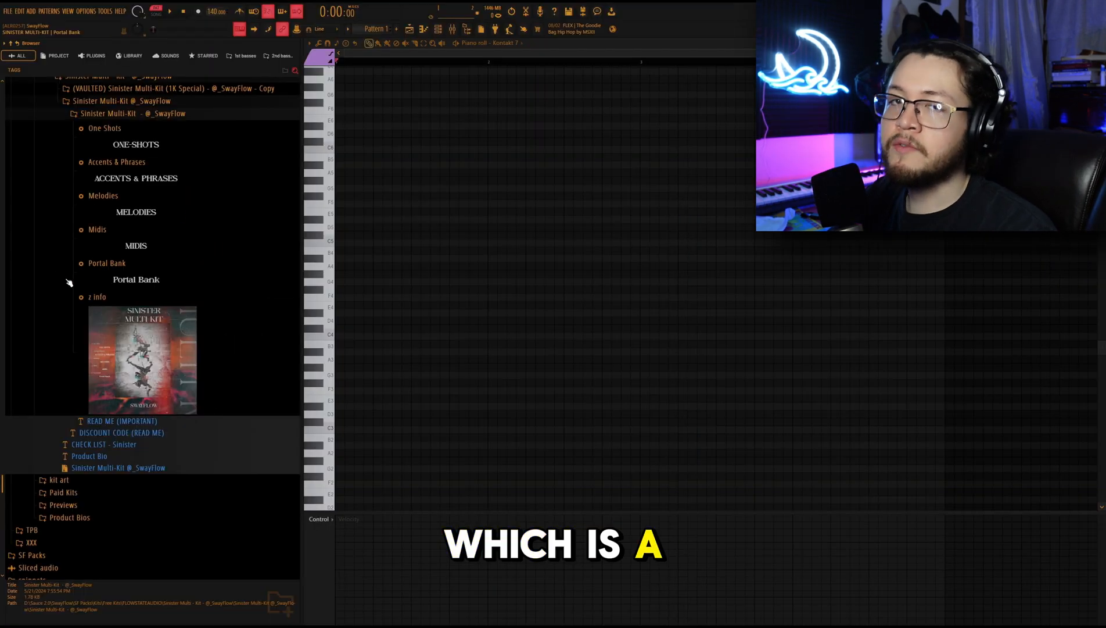
Open the kit's Midis folder, load the D minor Chant MIDI into the piano roll and play it
{"action": "left_click", "coordinate": [137, 246]}
{"action": "left_click_drag", "start_coordinate": [160, 269], "coordinate": [522, 282]}
{"action": "key", "text": "space"}
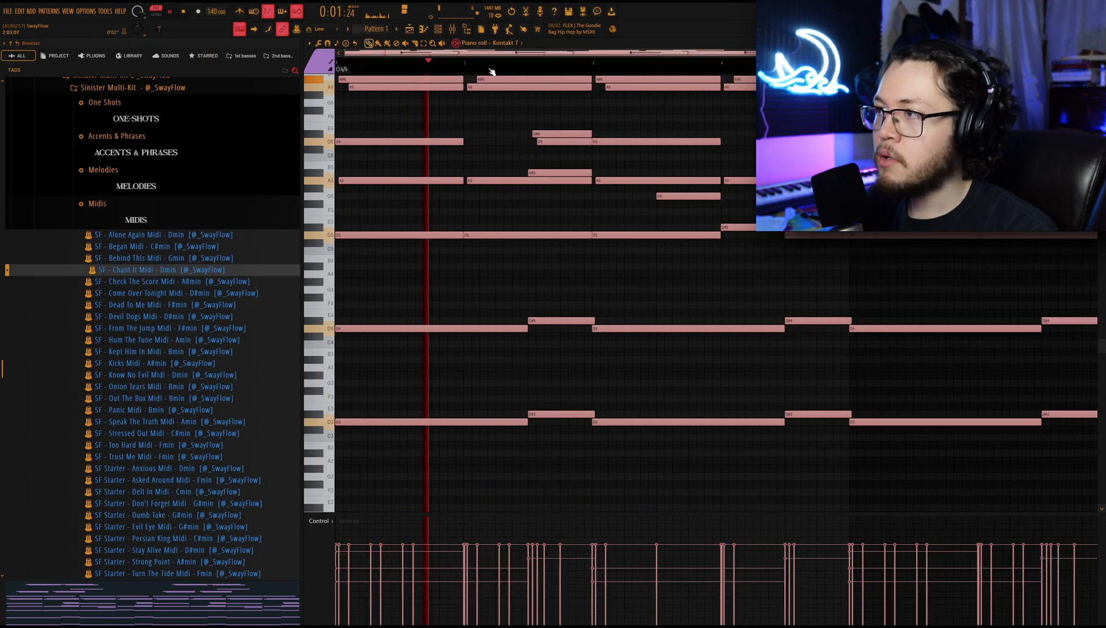
{"action": "scroll", "coordinate": [534, 190], "scroll_direction": "down", "scroll_amount": 2}
{"action": "scroll", "coordinate": [533, 190], "scroll_direction": "up", "scroll_amount": 3}
{"action": "scroll", "coordinate": [534, 290], "scroll_direction": "down", "scroll_amount": 1}
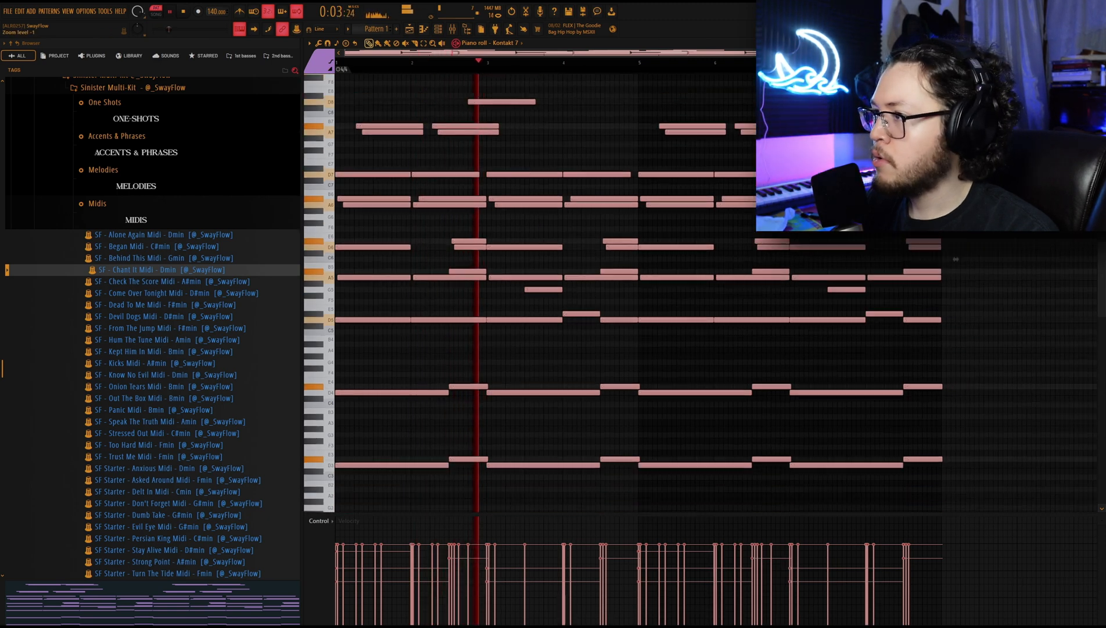
Audition the Hum The Tune, Kept Him In and Know No Evil MIDI files in the piano roll
{"action": "left_click_drag", "start_coordinate": [168, 339], "coordinate": [497, 361]}
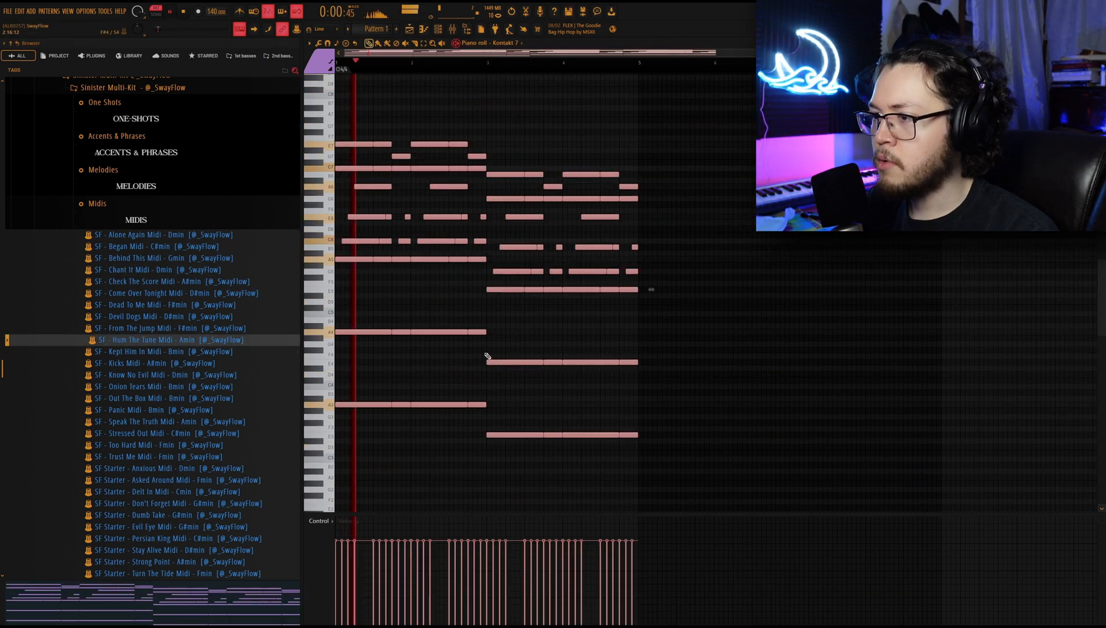
{"action": "left_click_drag", "start_coordinate": [232, 348], "coordinate": [537, 355]}
{"action": "key", "text": "space"}
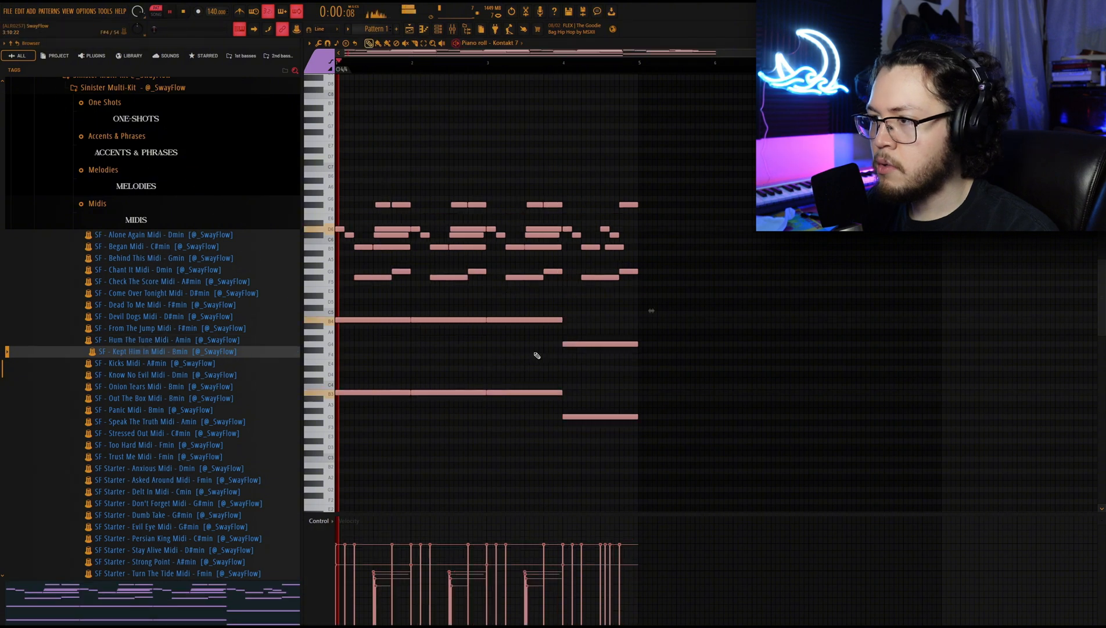
{"action": "left_click_drag", "start_coordinate": [233, 339], "coordinate": [462, 347]}
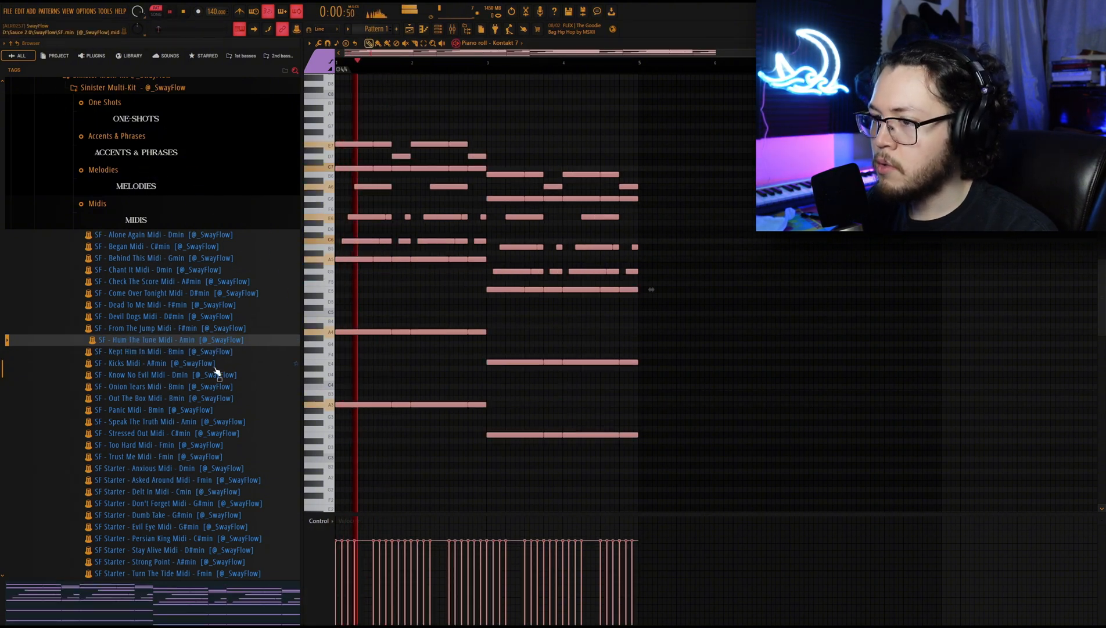
{"action": "left_click_drag", "start_coordinate": [216, 372], "coordinate": [381, 371]}
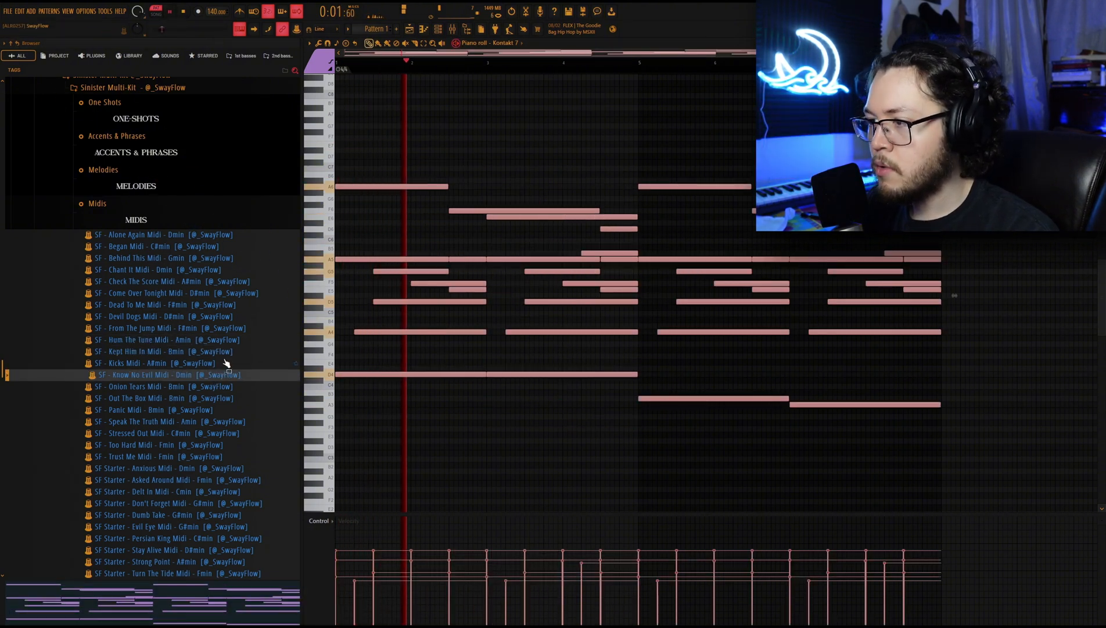
Audition the Kicks, Onion Tears, Out The Box and Panic MIDI files in the piano roll
{"action": "left_click_drag", "start_coordinate": [220, 362], "coordinate": [414, 354]}
{"action": "key", "text": "space"}
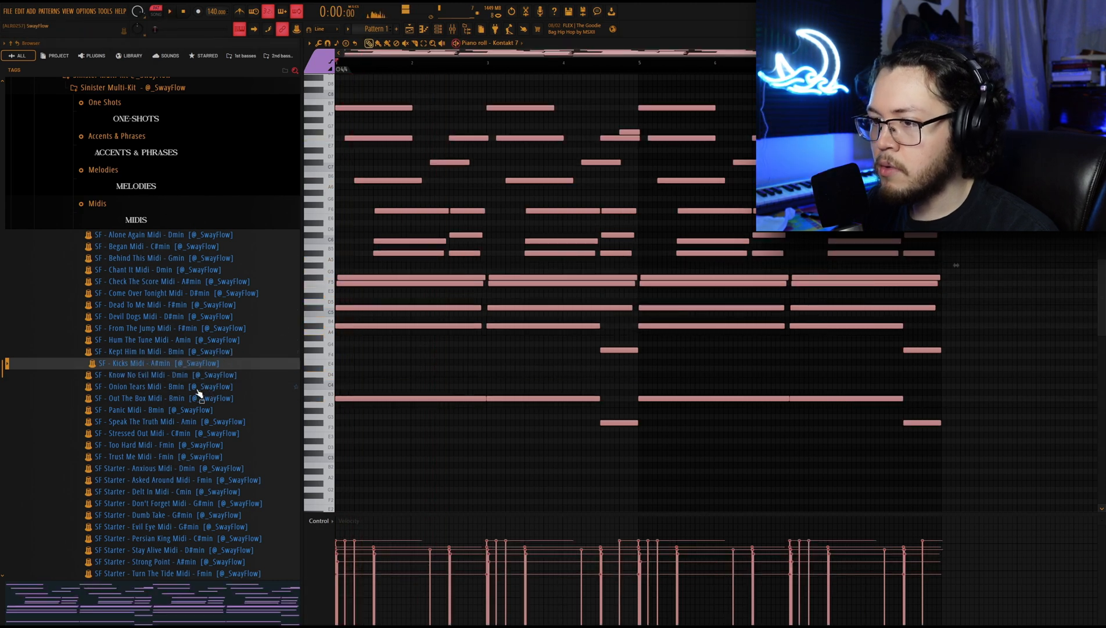
{"action": "left_click_drag", "start_coordinate": [198, 387], "coordinate": [447, 386]}
{"action": "key", "text": "space"}
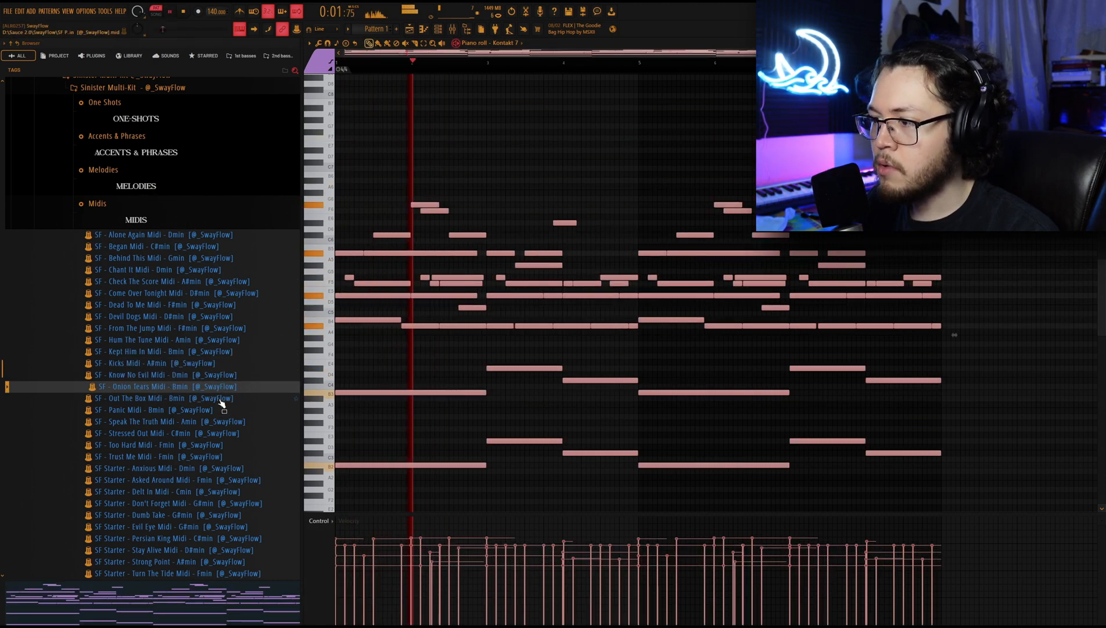
{"action": "left_click_drag", "start_coordinate": [227, 398], "coordinate": [520, 379]}
{"action": "key", "text": "space"}
{"action": "left_click_drag", "start_coordinate": [232, 409], "coordinate": [563, 392]}
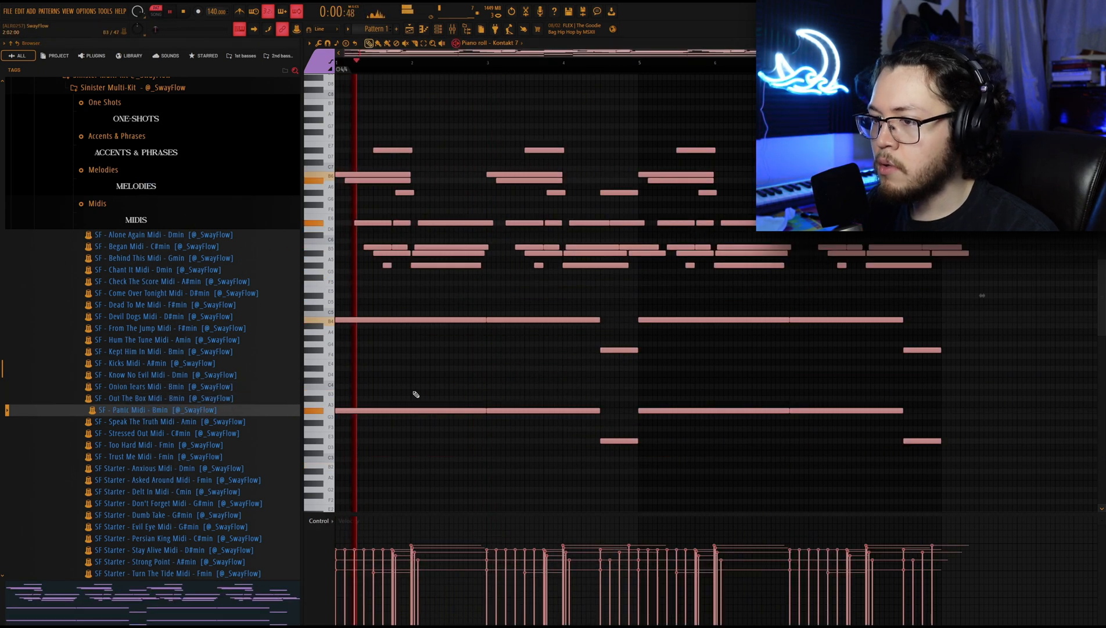
Load the Speak The Truth A minor MIDI into the piano roll and play it
{"action": "left_click_drag", "start_coordinate": [203, 423], "coordinate": [466, 369]}
{"action": "key", "text": "space"}
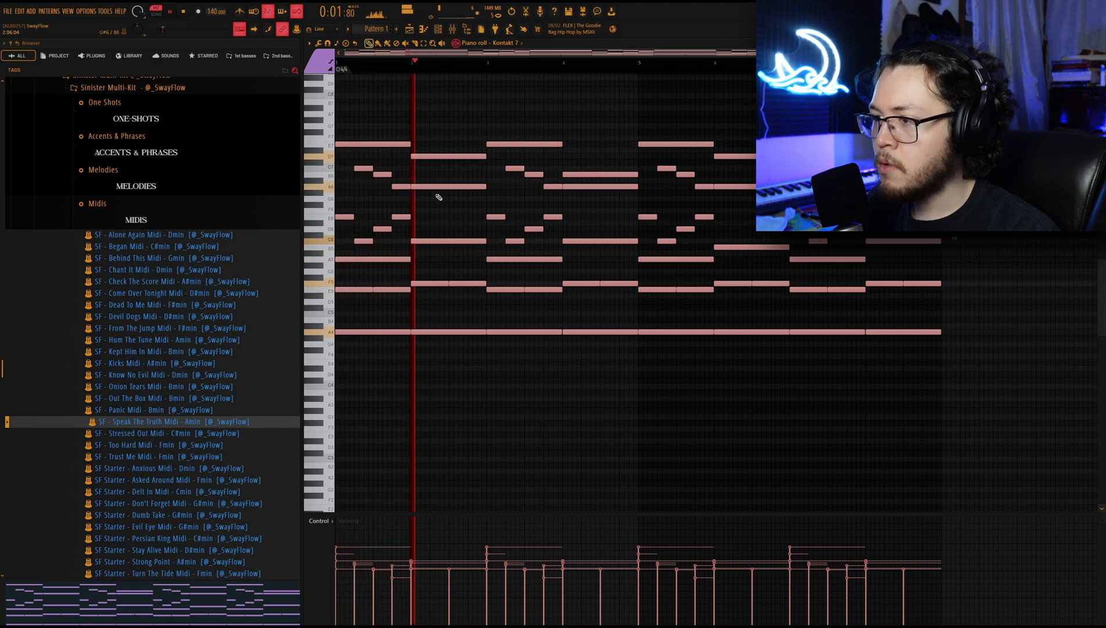
Transpose all notes down so the lowest note sits on F4, and play the result
{"action": "key", "text": "ctrl+a"}
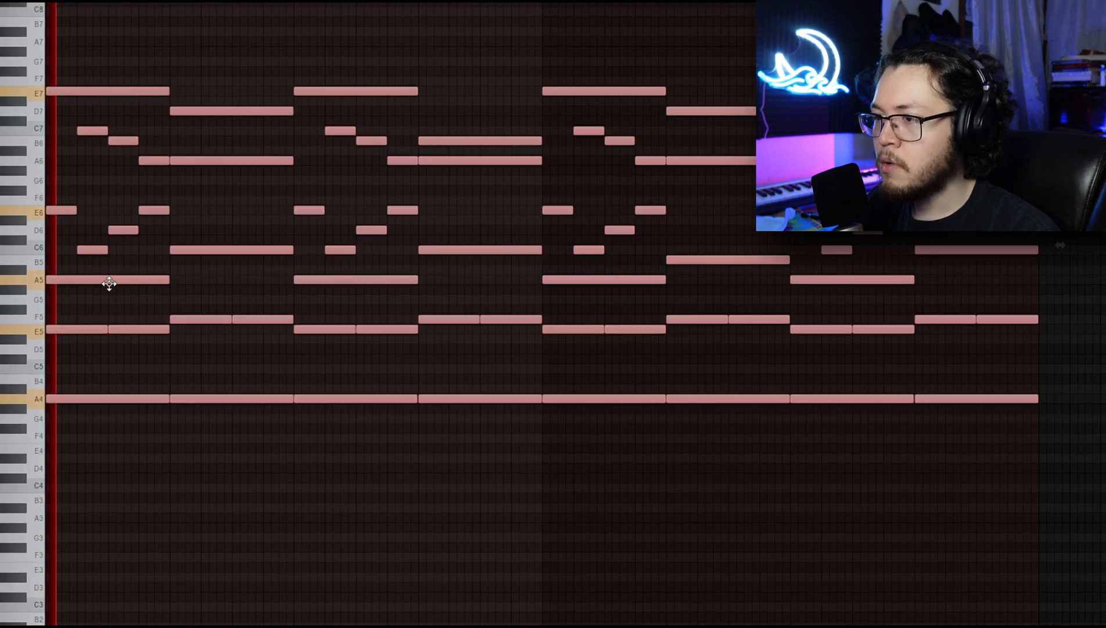
{"action": "key", "text": "space"}
{"action": "left_click_drag", "start_coordinate": [375, 261], "coordinate": [362, 292]}
{"action": "key", "text": "space"}
{"action": "key", "text": "space"}
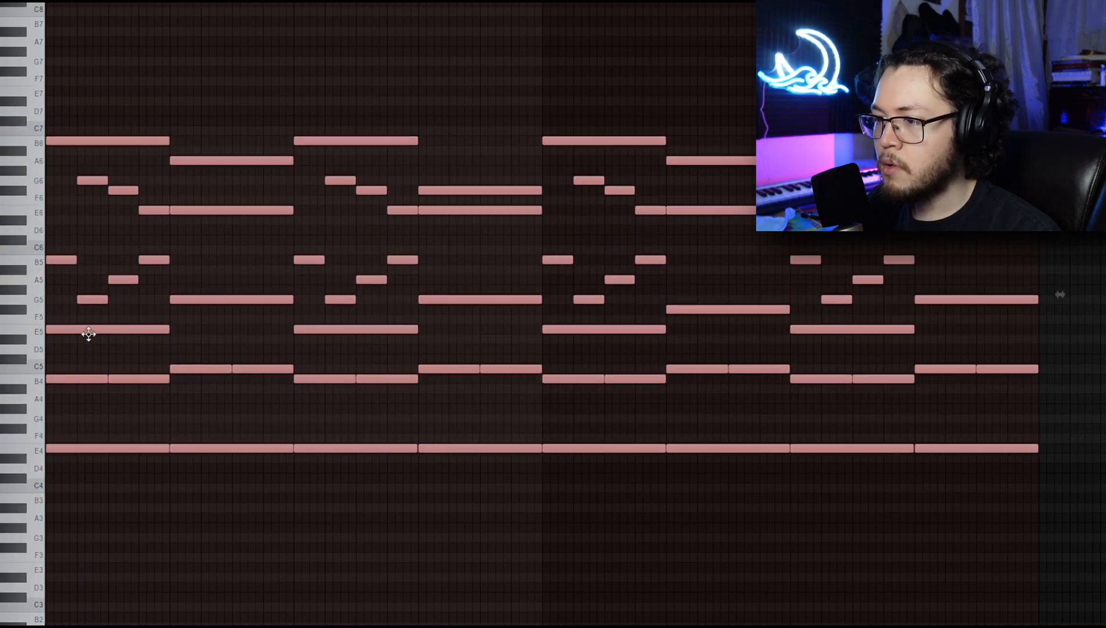
{"action": "left_click_drag", "start_coordinate": [88, 334], "coordinate": [90, 323]}
{"action": "key", "text": "space"}
Delete the second bar's notes and copy the first bar's notes into their place
{"action": "mouse_move", "coordinate": [286, 392]}
{"action": "left_mouse_down"}
{"action": "mouse_move", "coordinate": [211, 108]}
{"action": "mouse_move", "coordinate": [201, 109]}
{"action": "left_mouse_up"}
{"action": "key", "text": "Delete"}
{"action": "key", "text": "space"}
{"action": "left_click_drag", "start_coordinate": [167, 395], "coordinate": [51, 113]}
{"action": "left_click_drag", "start_coordinate": [50, 130], "coordinate": [182, 127]}
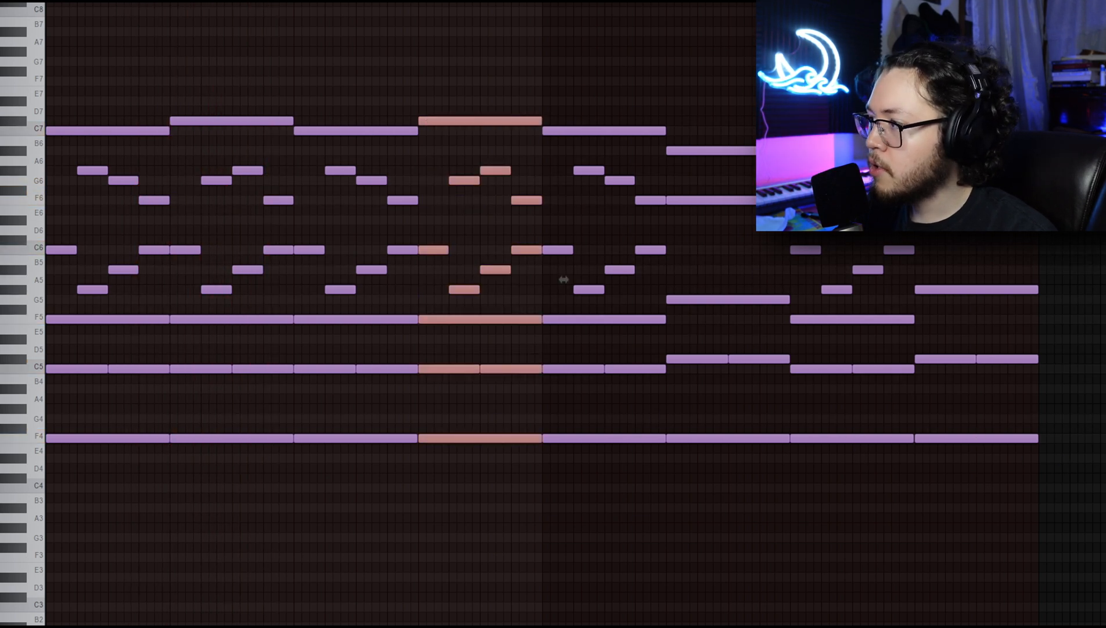
Delete the notes after the fourth bar, duplicate the first four bars and play the pattern
{"action": "left_click_drag", "start_coordinate": [1039, 471], "coordinate": [584, 98]}
{"action": "key", "text": "Delete"}
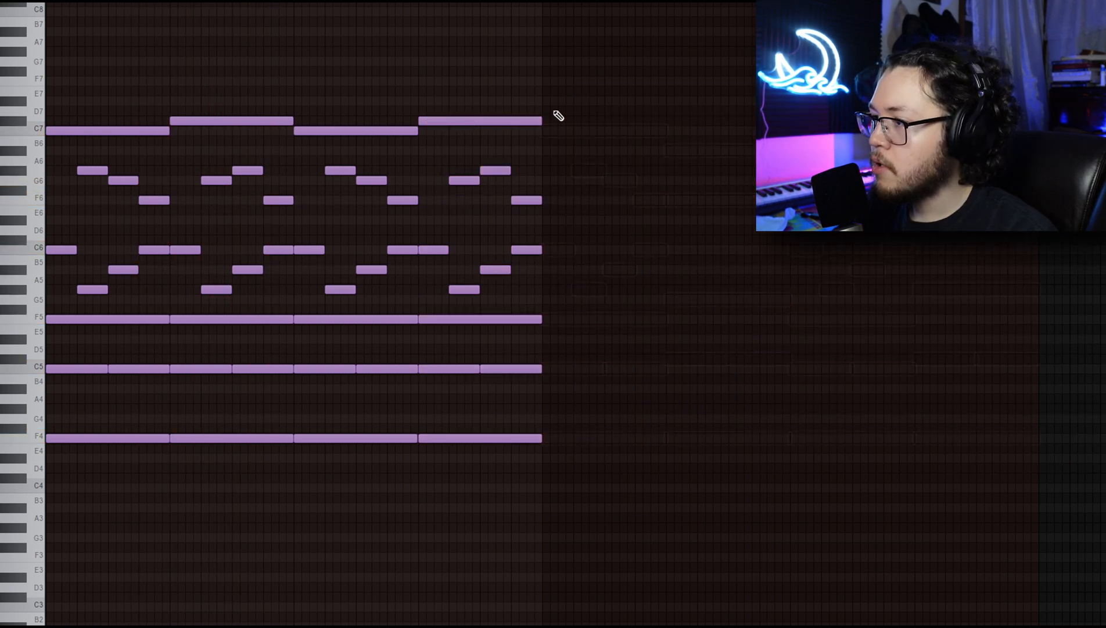
{"action": "key", "text": "ctrl+b"}
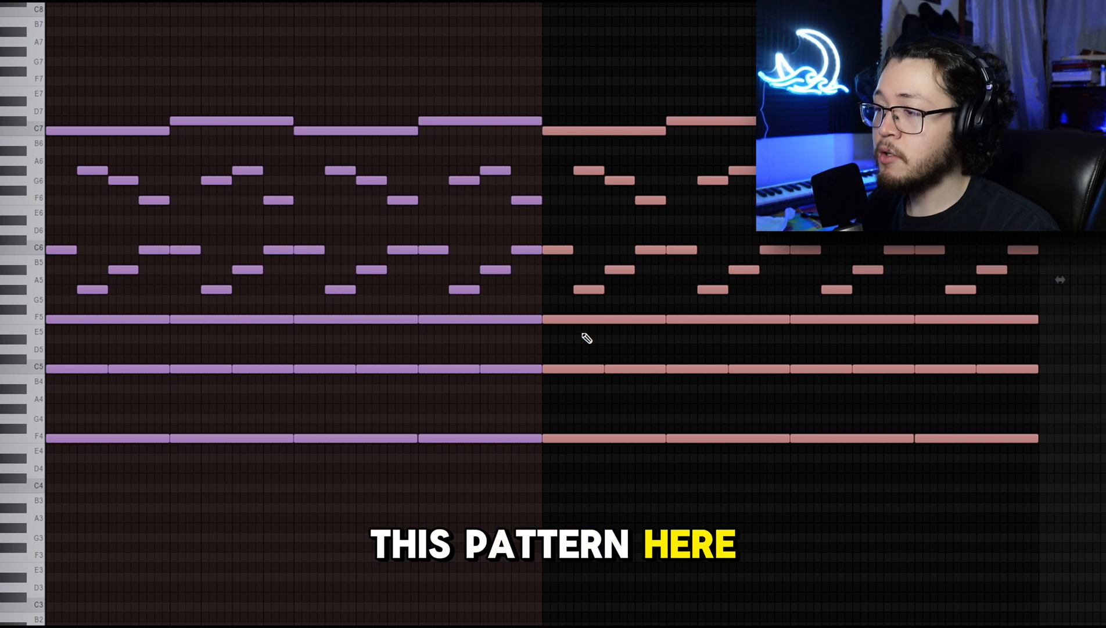
{"action": "key", "text": "space"}
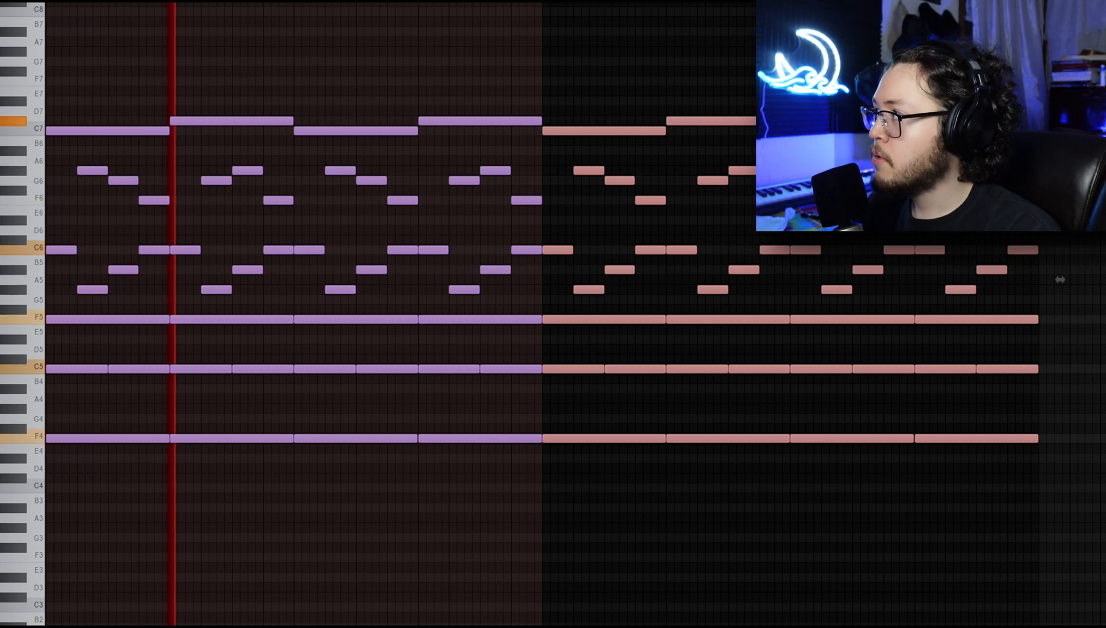
{"action": "scroll", "coordinate": [1061, 280], "scroll_direction": "up", "scroll_amount": 1}
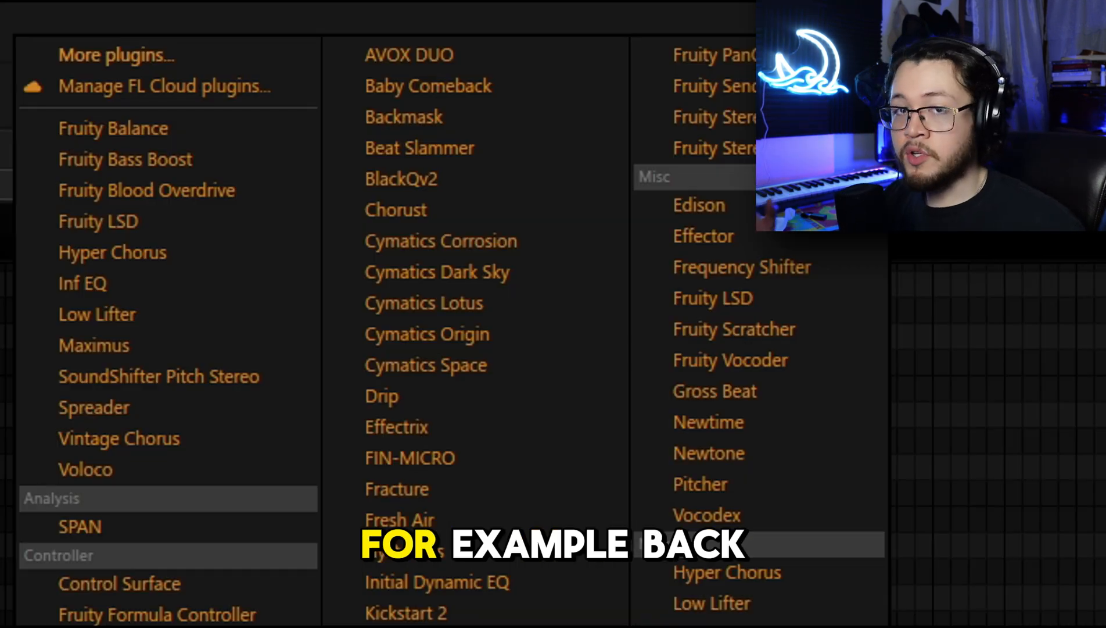
Add the Backmask effect to mixer Insert 1 and play the pattern through it
{"action": "left_click", "coordinate": [468, 119]}
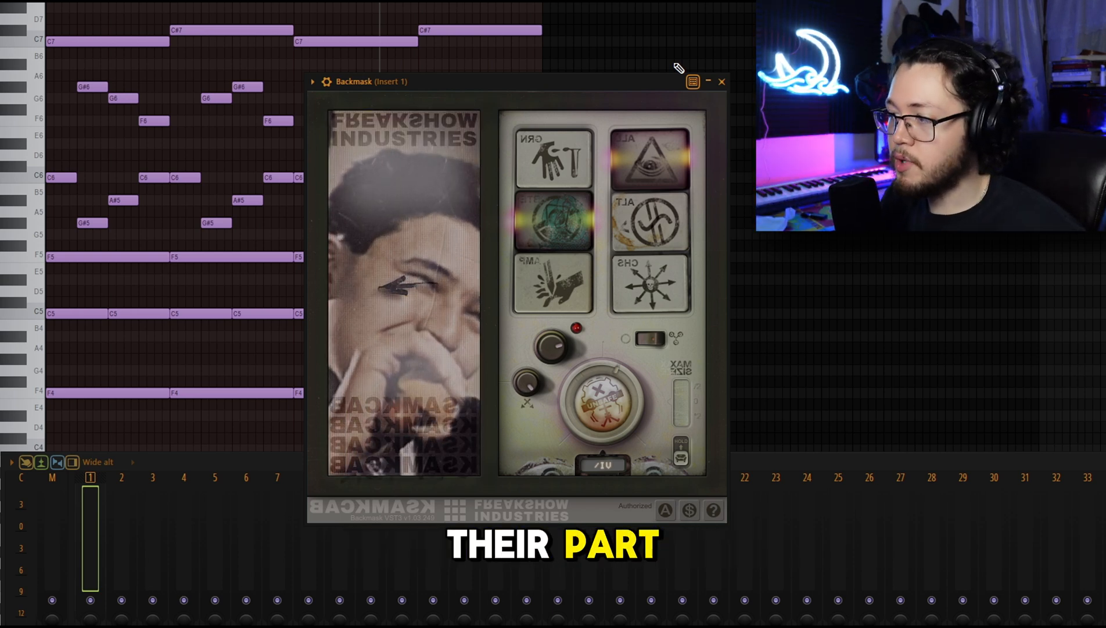
{"action": "left_click_drag", "start_coordinate": [525, 76], "coordinate": [686, 69]}
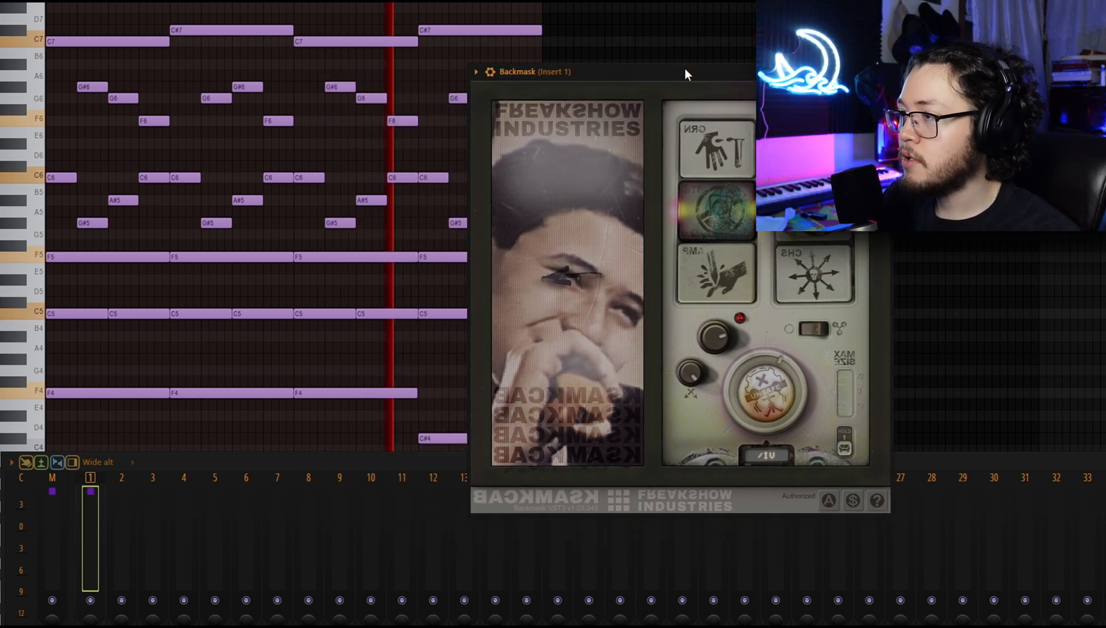
{"action": "key", "text": "space"}
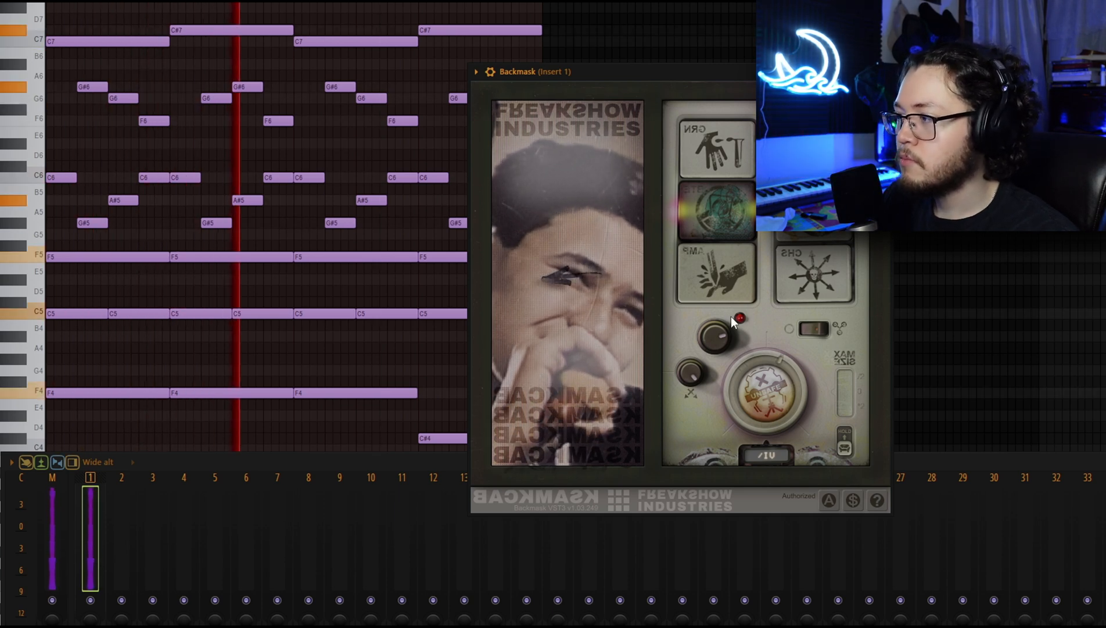
{"action": "left_click", "coordinate": [749, 292]}
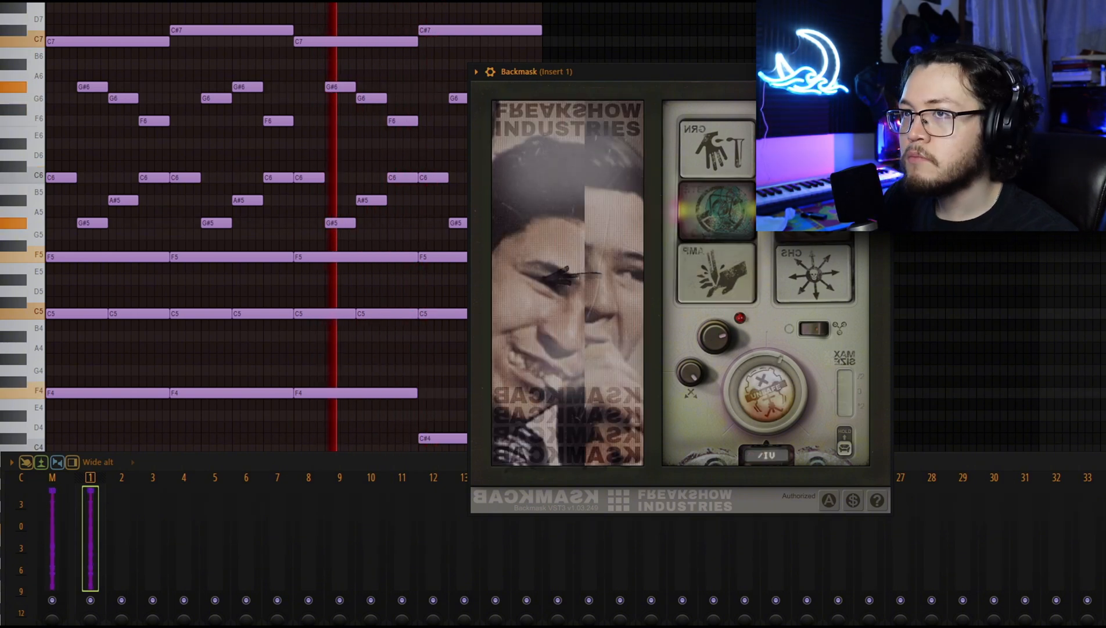
{"action": "key", "text": "space"}
{"action": "key", "text": "space"}
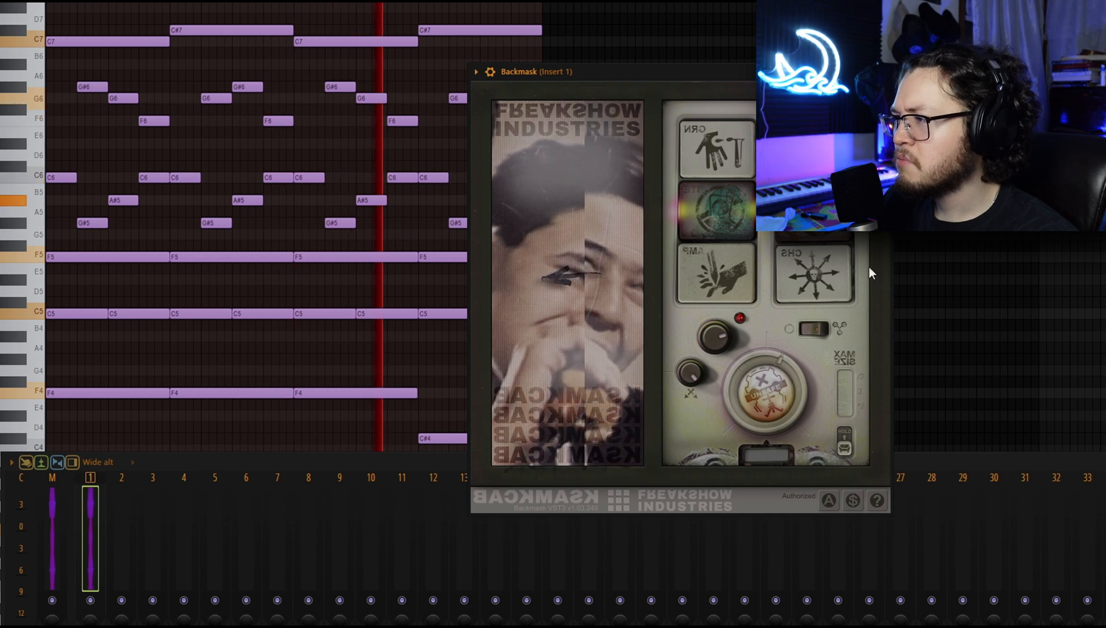
Consolidate Pattern 1 to a 32-bit float stereo WAV with 512-point sinc resampling and insert effects enabled
{"action": "right_click", "coordinate": [1066, 282]}
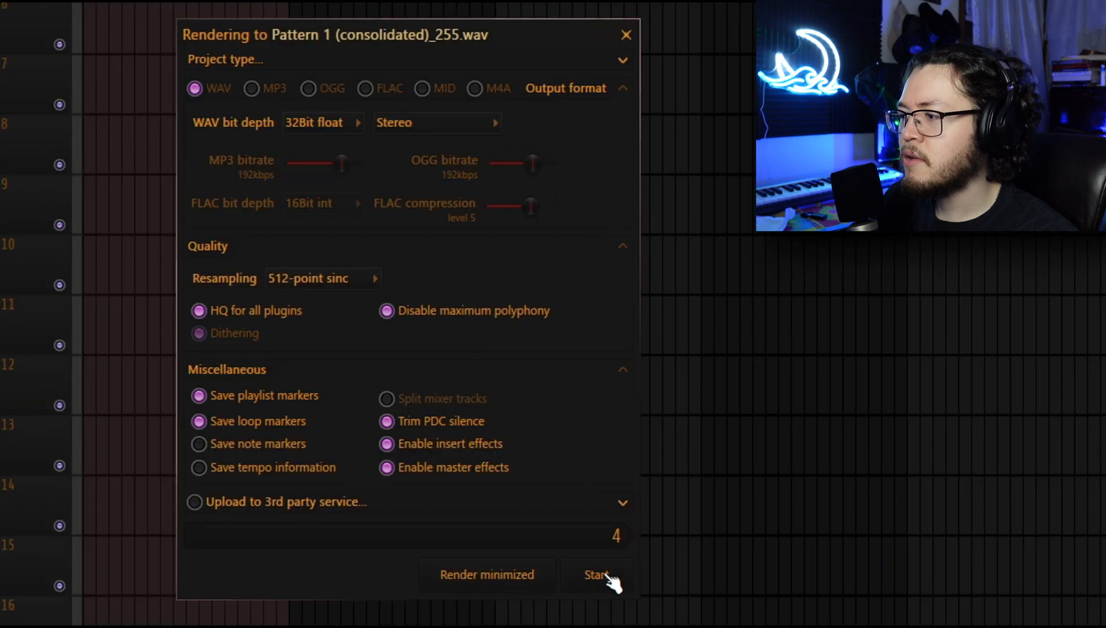
{"action": "left_click", "coordinate": [606, 579]}
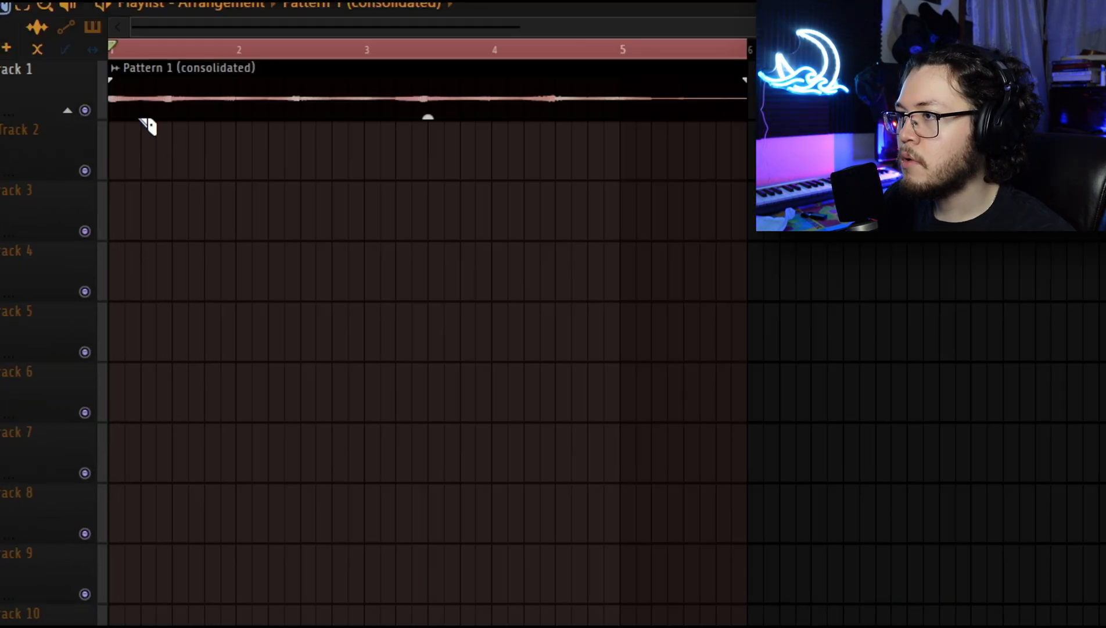
Cut out a short section near the start of the consolidated clip and shift the following audio about one beat earlier
{"action": "left_click_drag", "start_coordinate": [172, 115], "coordinate": [187, 114]}
{"action": "key", "text": "space"}
{"action": "left_click_drag", "start_coordinate": [199, 110], "coordinate": [169, 110]}
Set the playlist time selection to the first four bars and trim the clip's end to bar 5
{"action": "left_click", "coordinate": [632, 55]}
{"action": "left_click", "coordinate": [637, 54], "text": "ctrl"}
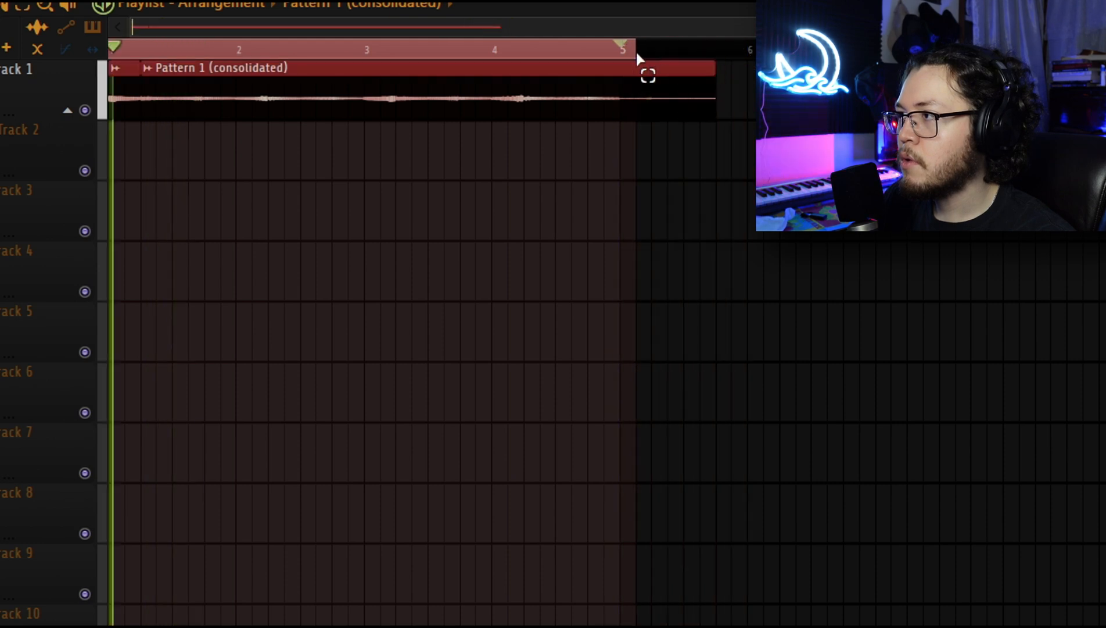
{"action": "double_click", "coordinate": [622, 72], "text": "ctrl"}
{"action": "scroll", "coordinate": [684, 53], "scroll_direction": "down", "scroll_amount": 1}
{"action": "left_click_drag", "start_coordinate": [654, 52], "coordinate": [571, 88]}
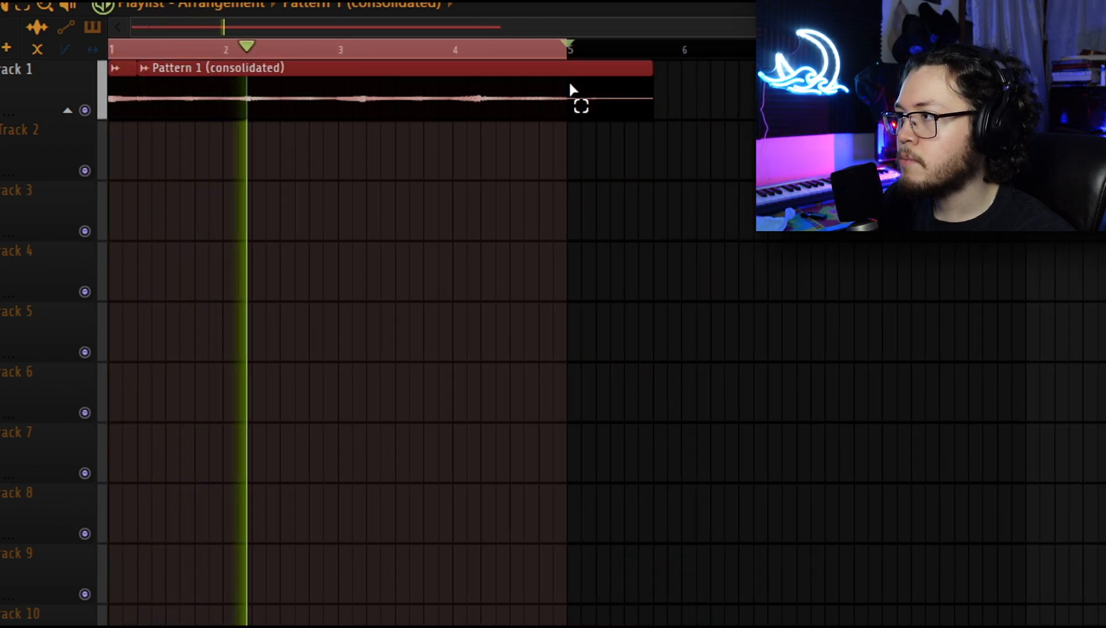
{"action": "left_click", "coordinate": [655, 126]}
{"action": "right_click", "coordinate": [654, 127]}
{"action": "left_click_drag", "start_coordinate": [655, 119], "coordinate": [578, 121]}
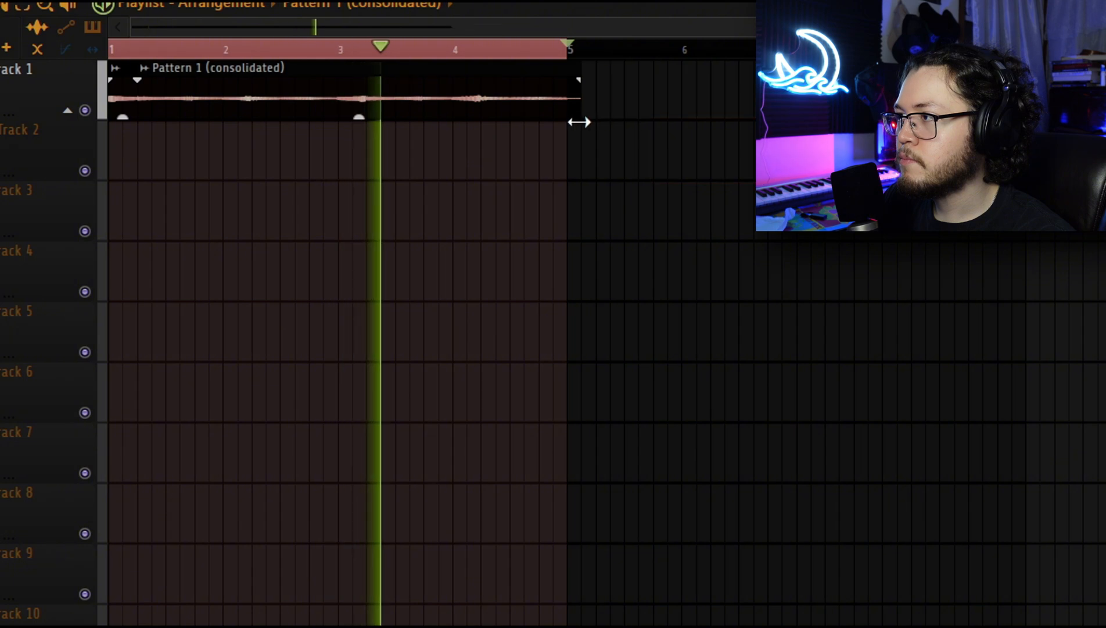
Normalize the consolidated audio clip and change its time-stretching mode
{"action": "double_click", "coordinate": [531, 118]}
{"action": "left_click", "coordinate": [260, 440]}
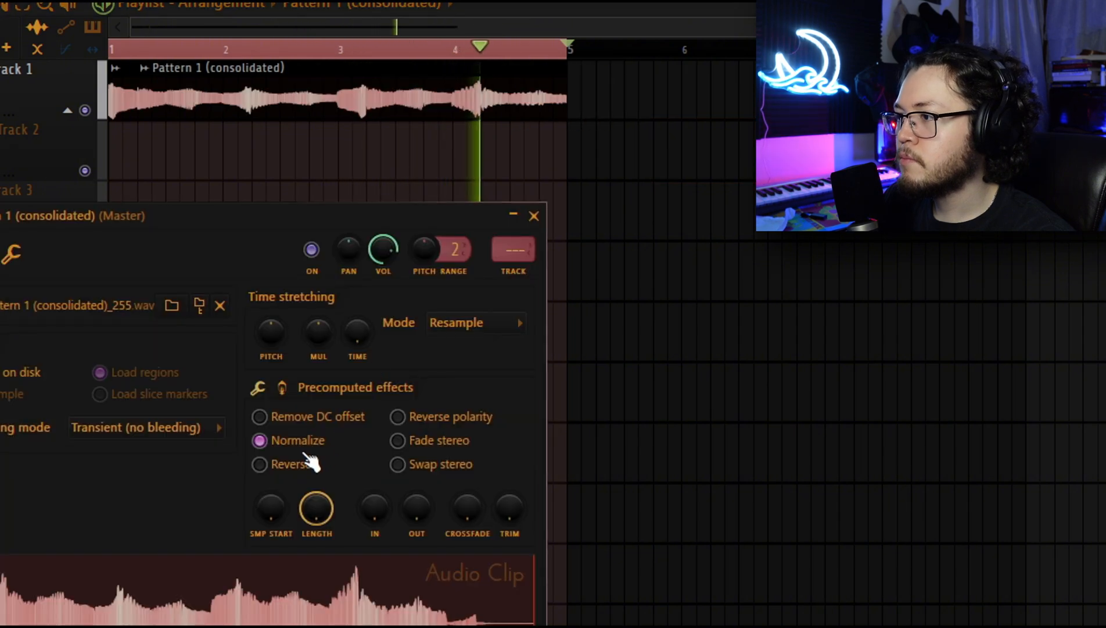
{"action": "left_click", "coordinate": [471, 325]}
{"action": "left_click", "coordinate": [461, 383]}
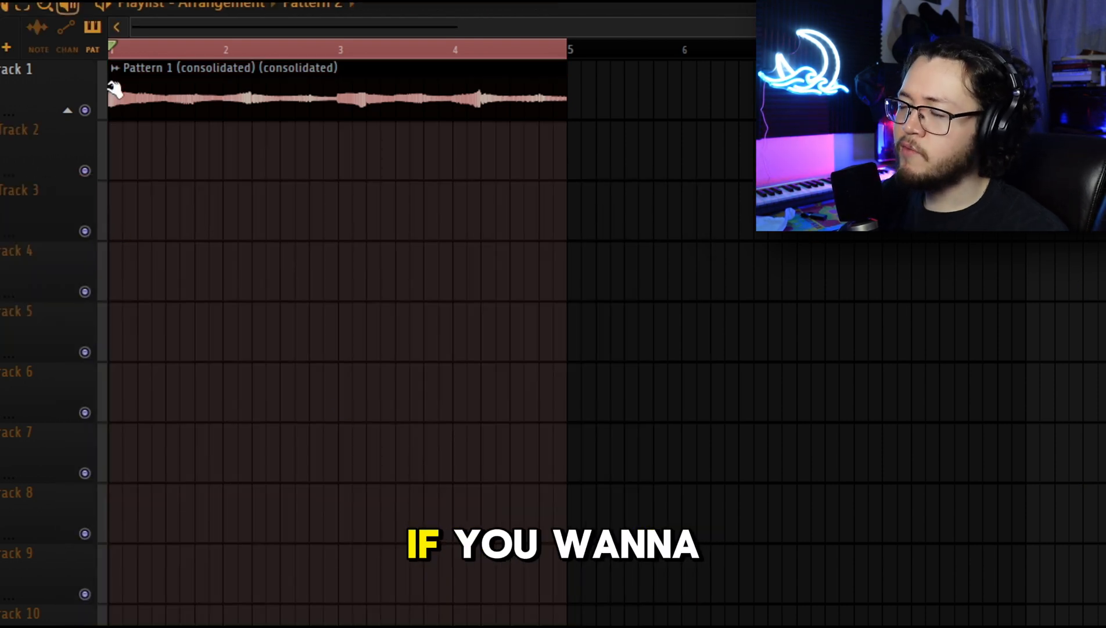
Write a root-note line with a two-bar F5, a one-bar F5 and a one-bar C#5, and select all notes
{"action": "left_click", "coordinate": [182, 289]}
{"action": "double_click", "coordinate": [182, 289]}
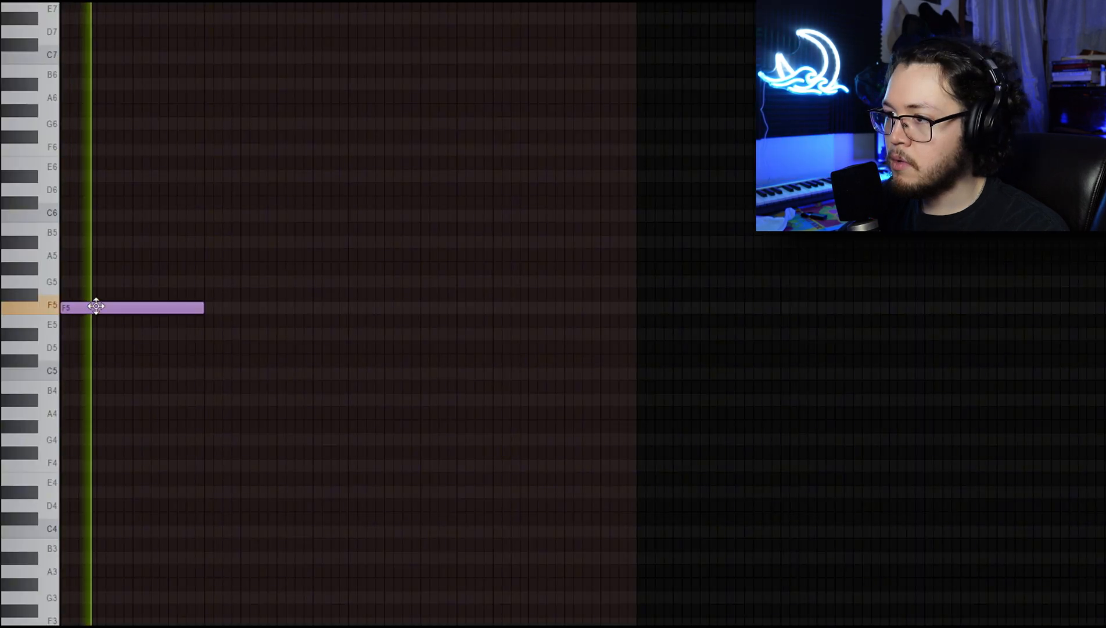
{"action": "left_click_drag", "start_coordinate": [203, 307], "coordinate": [341, 331]}
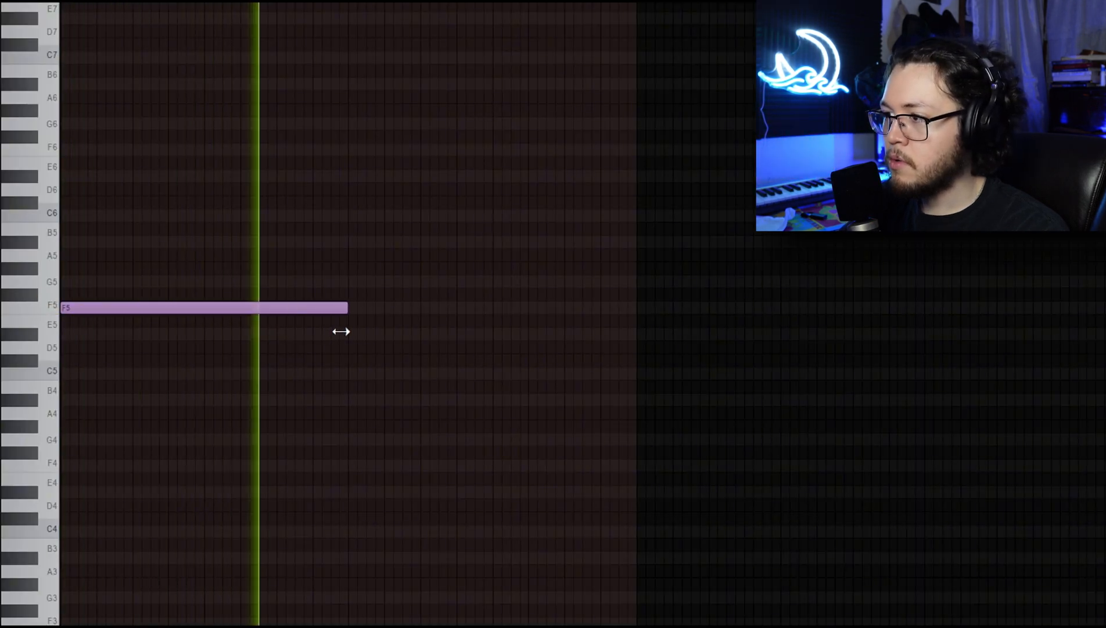
{"action": "left_click", "coordinate": [351, 308]}
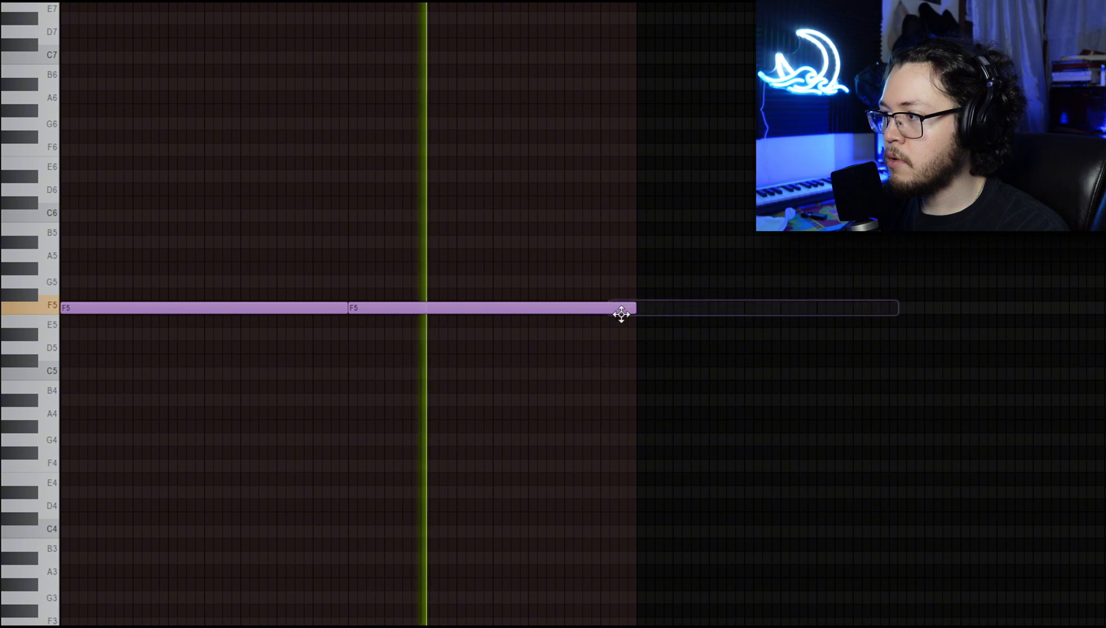
{"action": "left_click_drag", "start_coordinate": [633, 310], "coordinate": [489, 314]}
{"action": "left_click", "coordinate": [499, 362]}
{"action": "key", "text": "ctrl+a"}
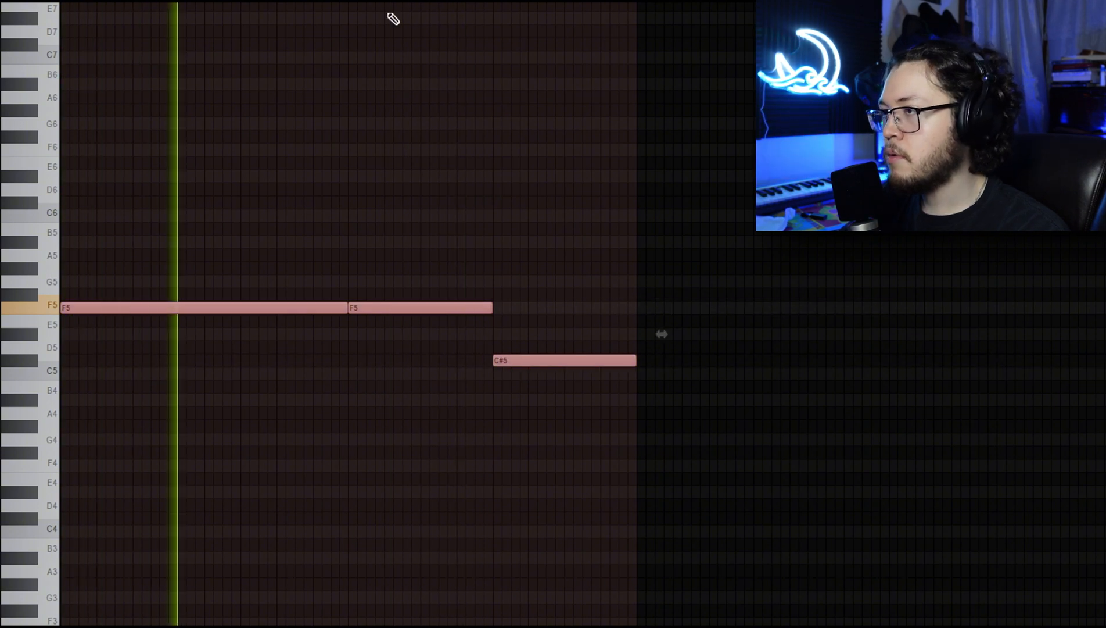
Move the Pattern 2 clip down to Track 6 and open the melody clip's channel settings with the mixer
{"action": "key", "text": "F7"}
{"action": "left_click_drag", "start_coordinate": [359, 135], "coordinate": [358, 228]}
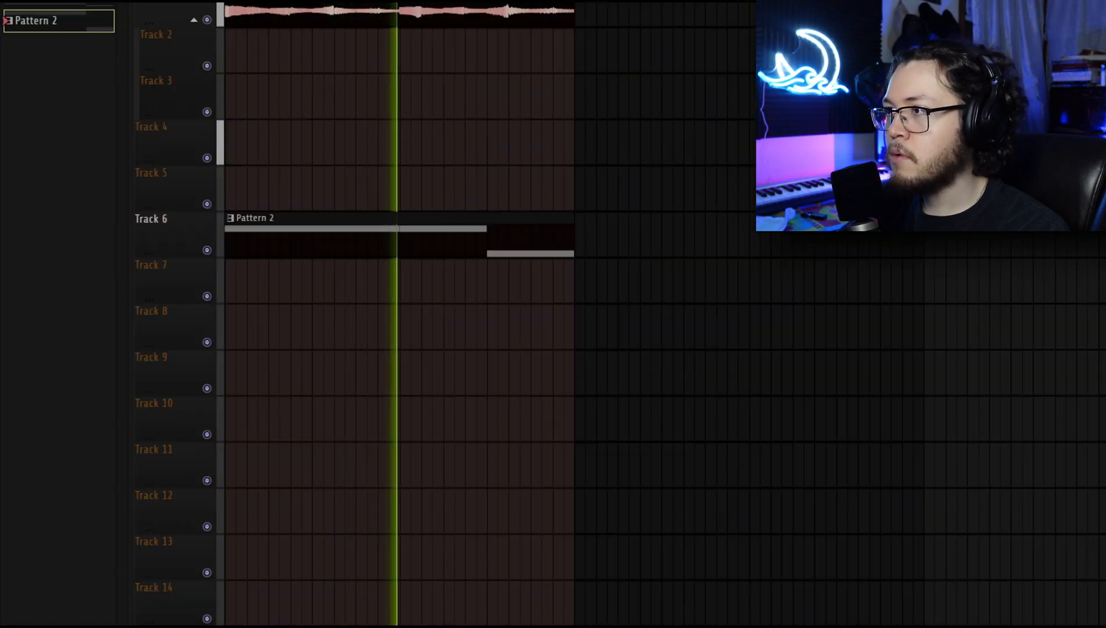
{"action": "double_click", "coordinate": [386, 16]}
{"action": "key", "text": "F9"}
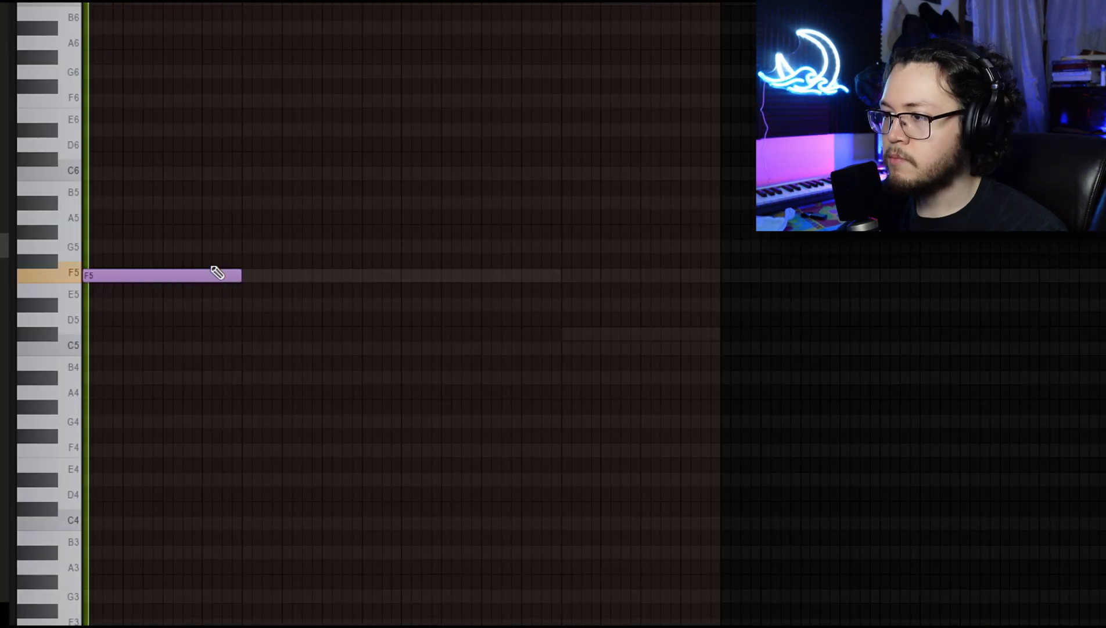
Redraw the root-note line as F5 across bars 1-2, F5 in bar 3 and C#5 in bar 4
{"action": "left_click_drag", "start_coordinate": [241, 276], "coordinate": [396, 297]}
{"action": "left_click", "coordinate": [403, 274]}
{"action": "left_click_drag", "start_coordinate": [703, 270], "coordinate": [561, 279]}
{"action": "left_click", "coordinate": [579, 332]}
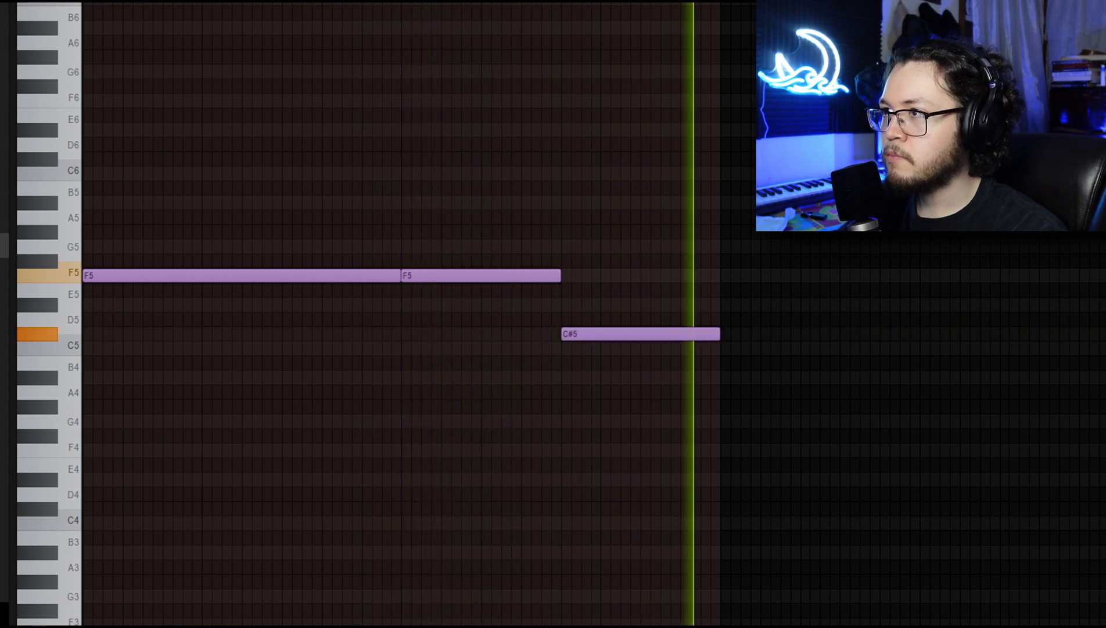
{"action": "key", "text": "F6"}
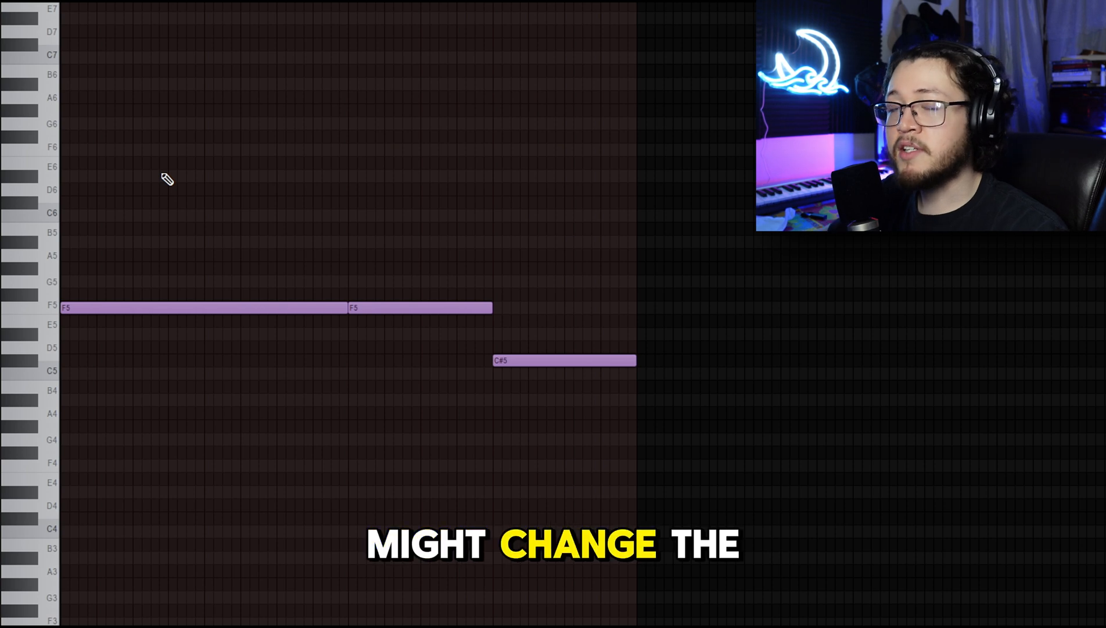
Shorten the first F5 to one bar and fill bar 2 with a one-bar G5
{"action": "left_click_drag", "start_coordinate": [346, 308], "coordinate": [204, 308]}
{"action": "left_click", "coordinate": [205, 281]}
{"action": "key", "text": "space"}
{"action": "left_click_drag", "start_coordinate": [249, 268], "coordinate": [277, 264]}
{"action": "left_click_drag", "start_coordinate": [341, 286], "coordinate": [267, 299]}
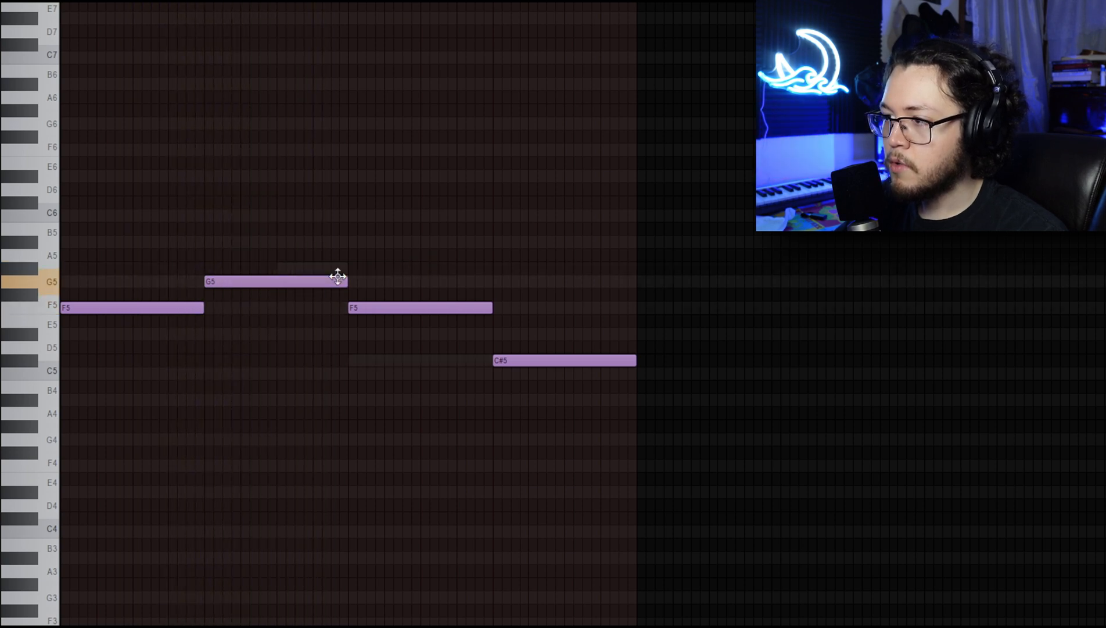
{"action": "key", "text": "space"}
Split bar 2 into a half-bar G5 and a half-bar G#5, and lower the bar-3 F5 to C#5
{"action": "left_click_drag", "start_coordinate": [345, 283], "coordinate": [277, 284]}
{"action": "left_click", "coordinate": [283, 268]}
{"action": "left_click_drag", "start_coordinate": [355, 307], "coordinate": [360, 358]}
{"action": "right_click", "coordinate": [587, 315]}
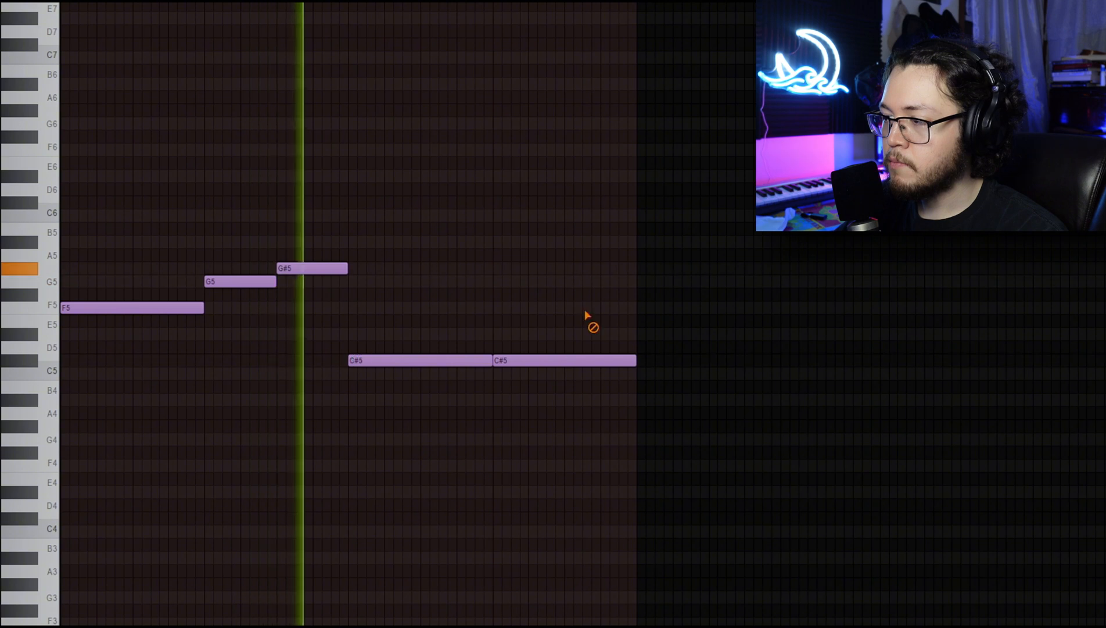
{"action": "key", "text": "ctrl+a"}
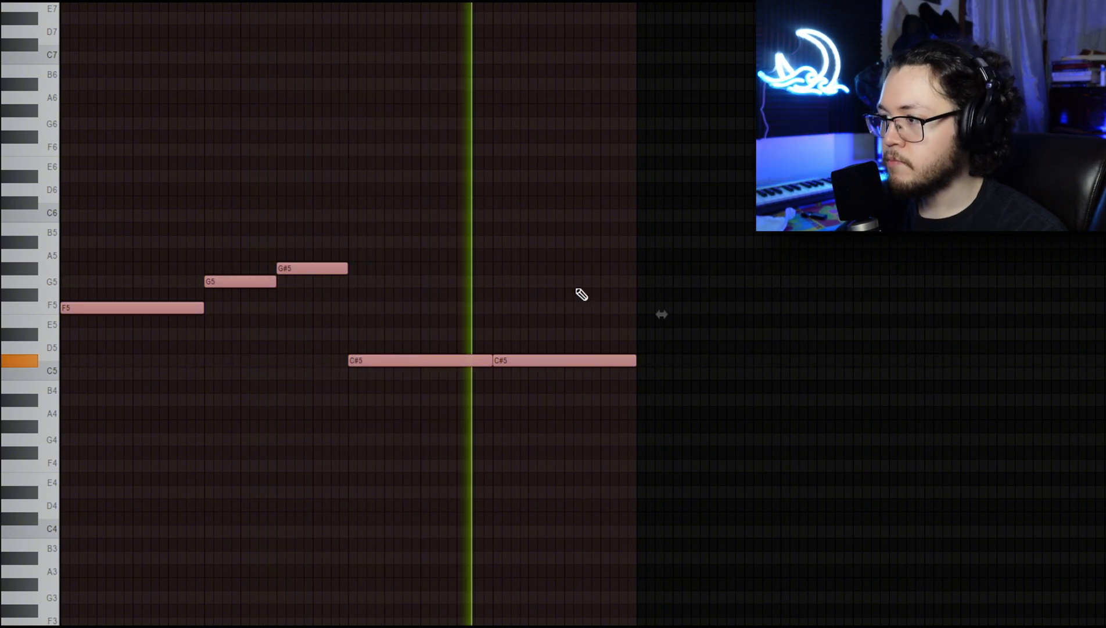
{"action": "key", "text": "ctrl+d"}
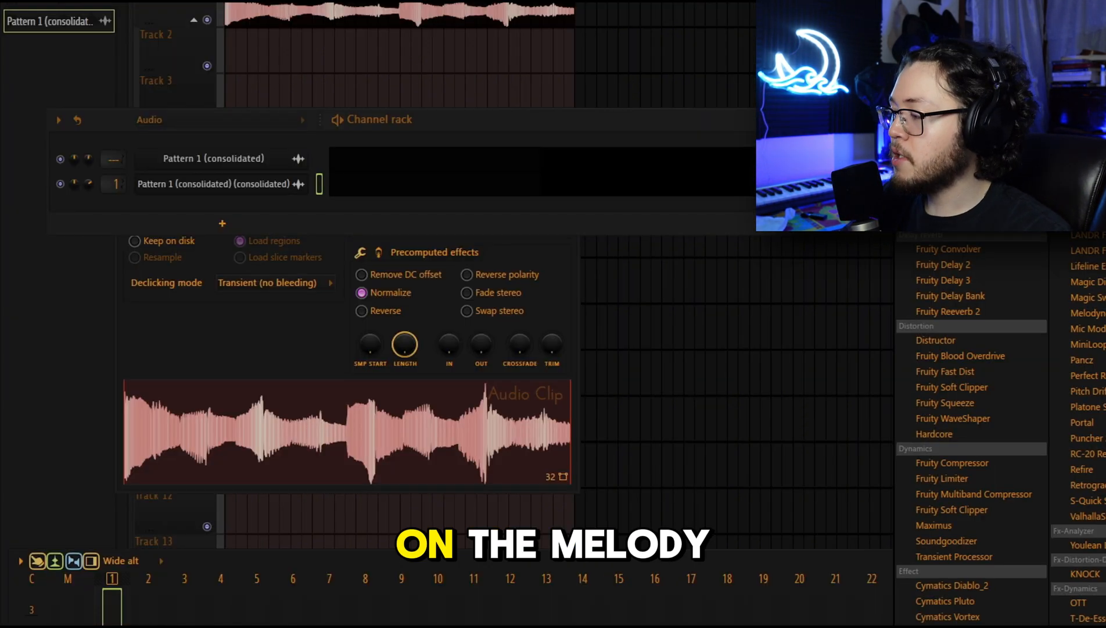
Insert Cymatics Illusion on mixer insert 1 with the [SEQ] Flourish preset, switch Pitch 2 off and show its modulation settings
{"action": "left_click", "coordinate": [1087, 157]}
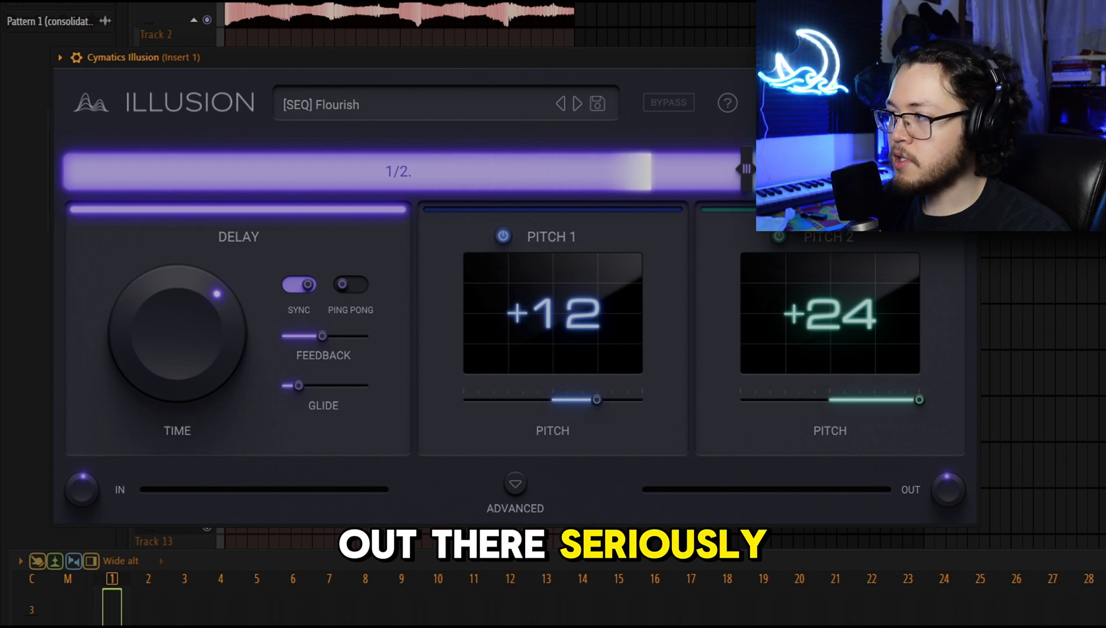
{"action": "left_click", "coordinate": [778, 238]}
{"action": "key", "text": "space"}
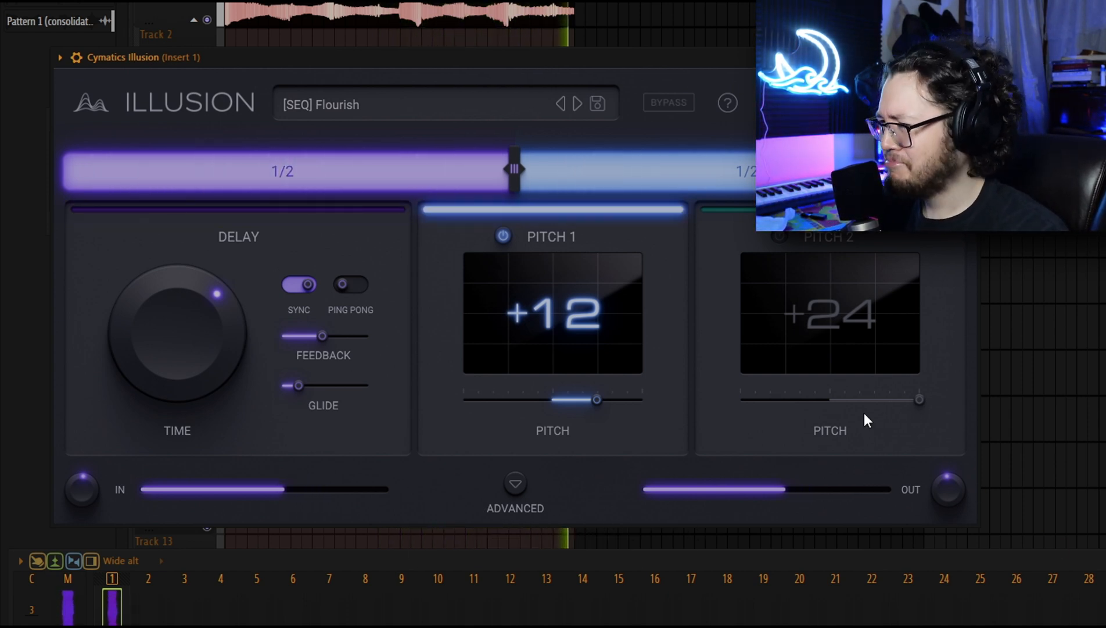
{"action": "left_click", "coordinate": [516, 484]}
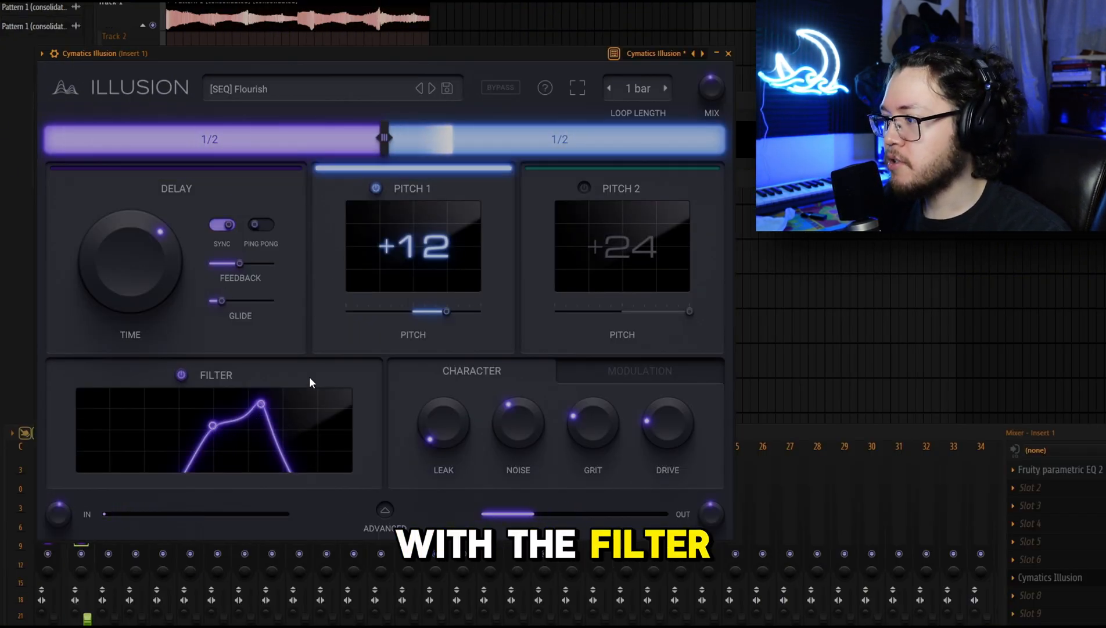
{"action": "left_click", "coordinate": [610, 370]}
{"action": "left_click", "coordinate": [449, 367]}
{"action": "left_click", "coordinate": [640, 370]}
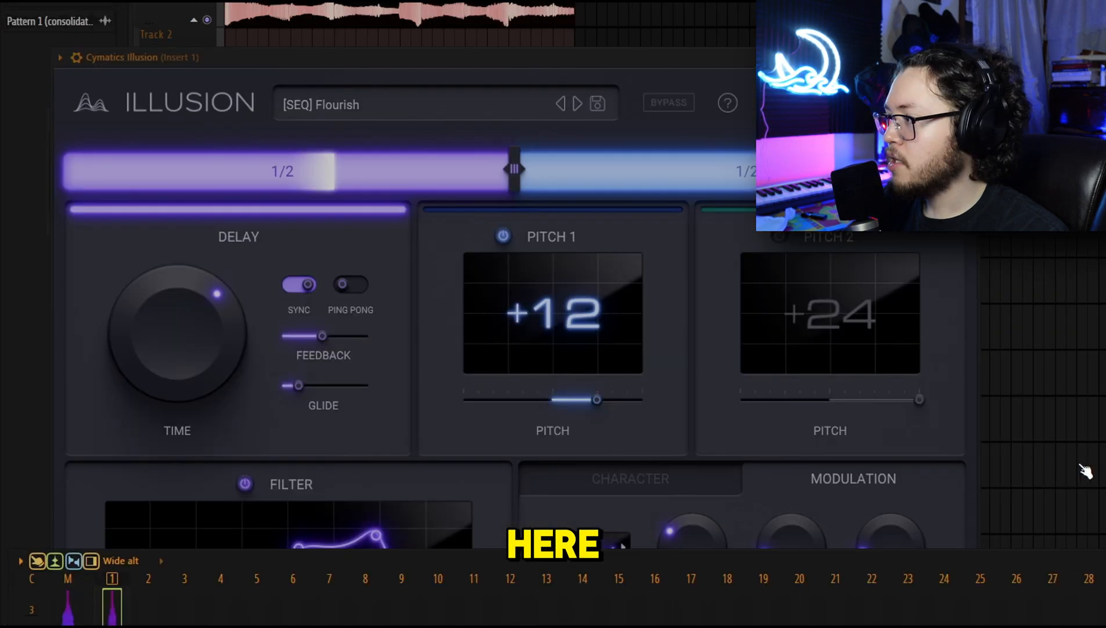
Add Fruity Reeverb 2 to insert 1 and load a preset from the Sinister bank in Portal
{"action": "left_click", "coordinate": [1031, 595]}
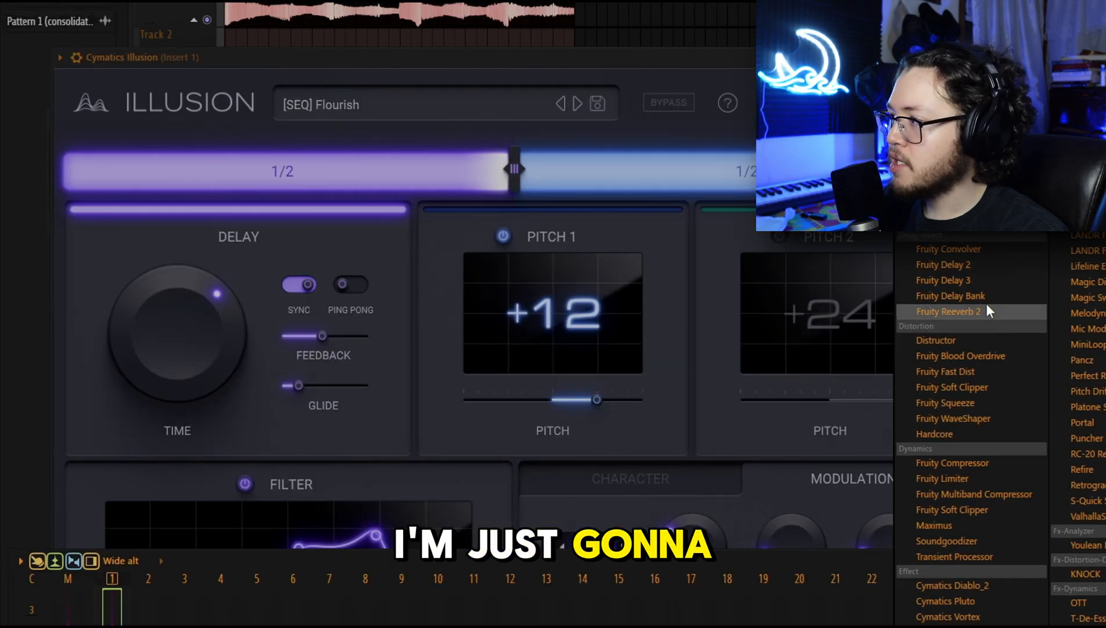
{"action": "left_click", "coordinate": [987, 311]}
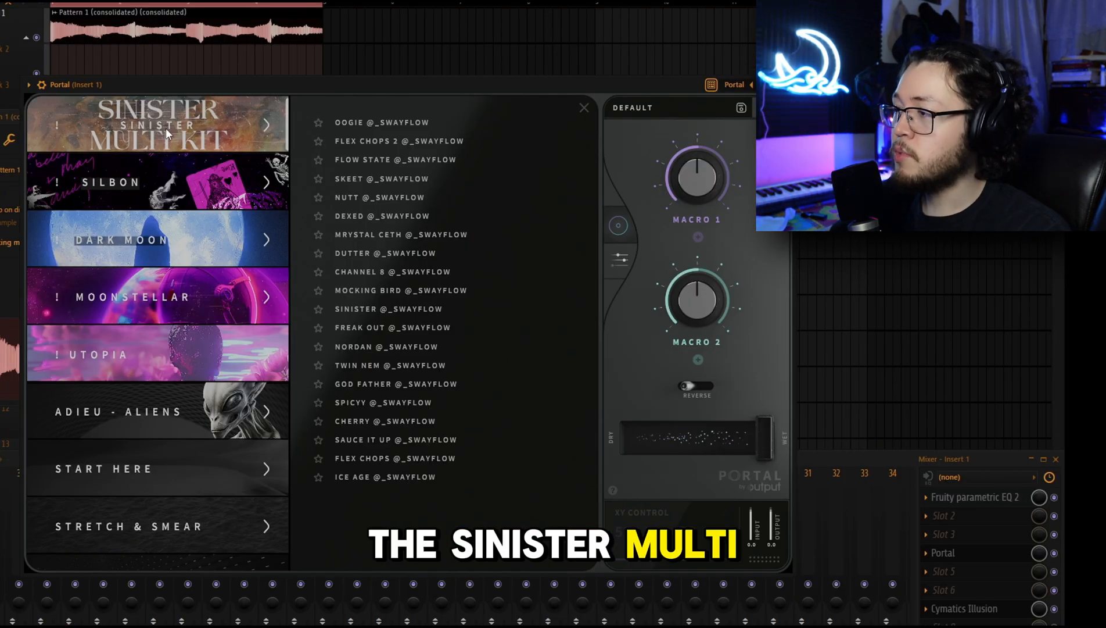
{"action": "left_click", "coordinate": [655, 297]}
{"action": "left_click", "coordinate": [412, 229]}
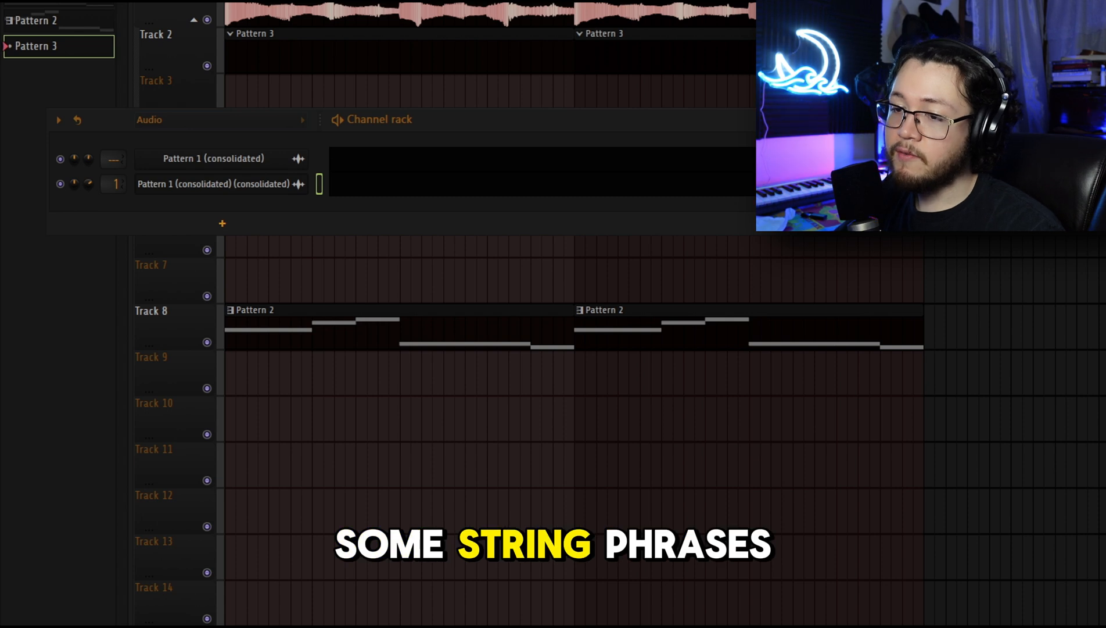
Place the String Phrase - Midway (F#min) sample on Track 5 from bar 1 and set its time-stretching mode to Stretch
{"action": "left_click", "coordinate": [222, 223]}
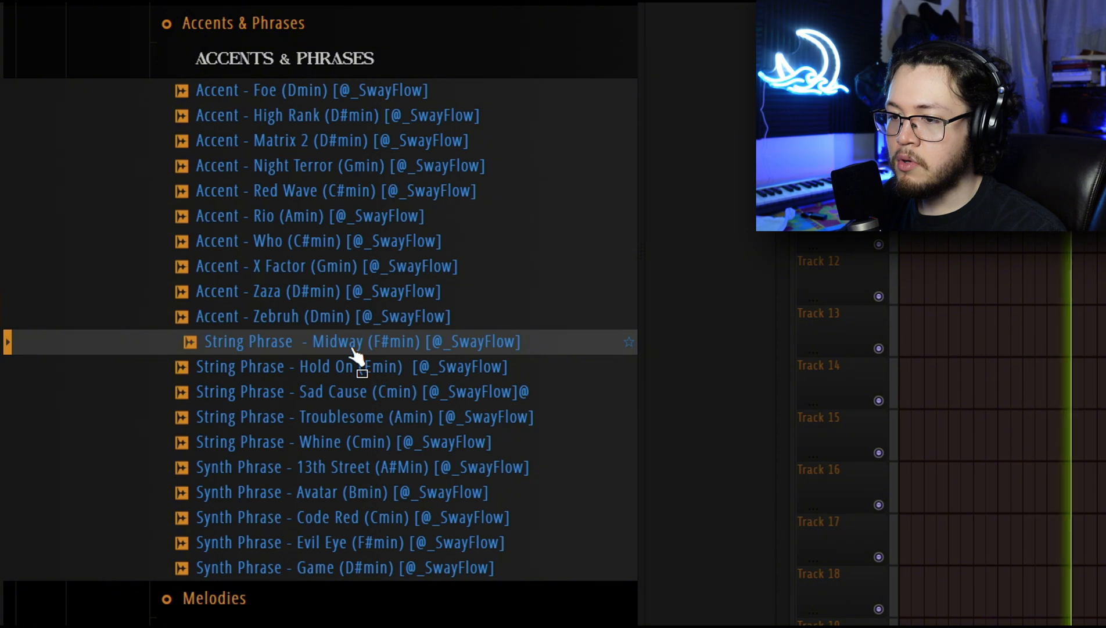
{"action": "left_click_drag", "start_coordinate": [352, 349], "coordinate": [489, 3]}
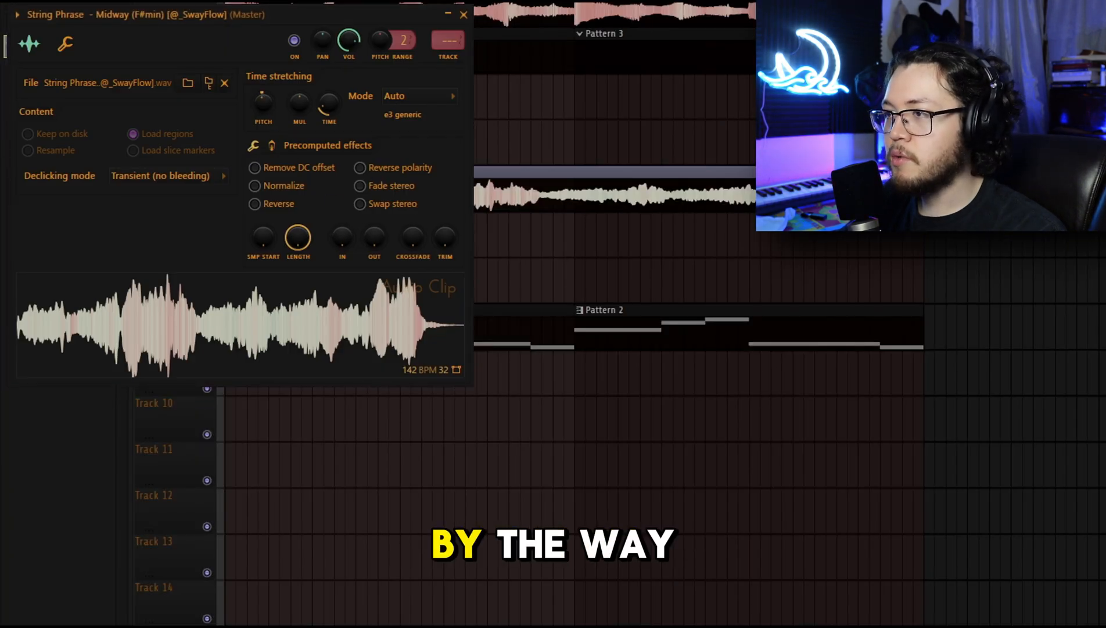
{"action": "left_click", "coordinate": [396, 99]}
{"action": "left_click", "coordinate": [407, 144]}
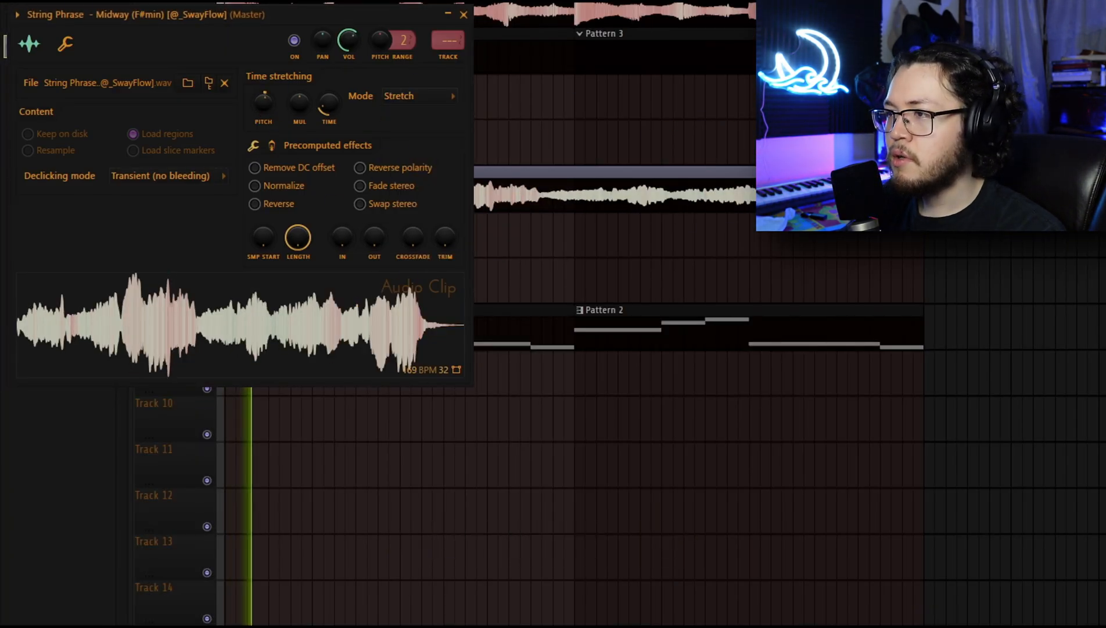
Raise the string phrase's pitch in its channel settings and play the loop back to check the tuning
{"action": "key", "text": "space"}
{"action": "key", "text": "space"}
{"action": "left_click_drag", "start_coordinate": [259, 107], "coordinate": [259, 97]}
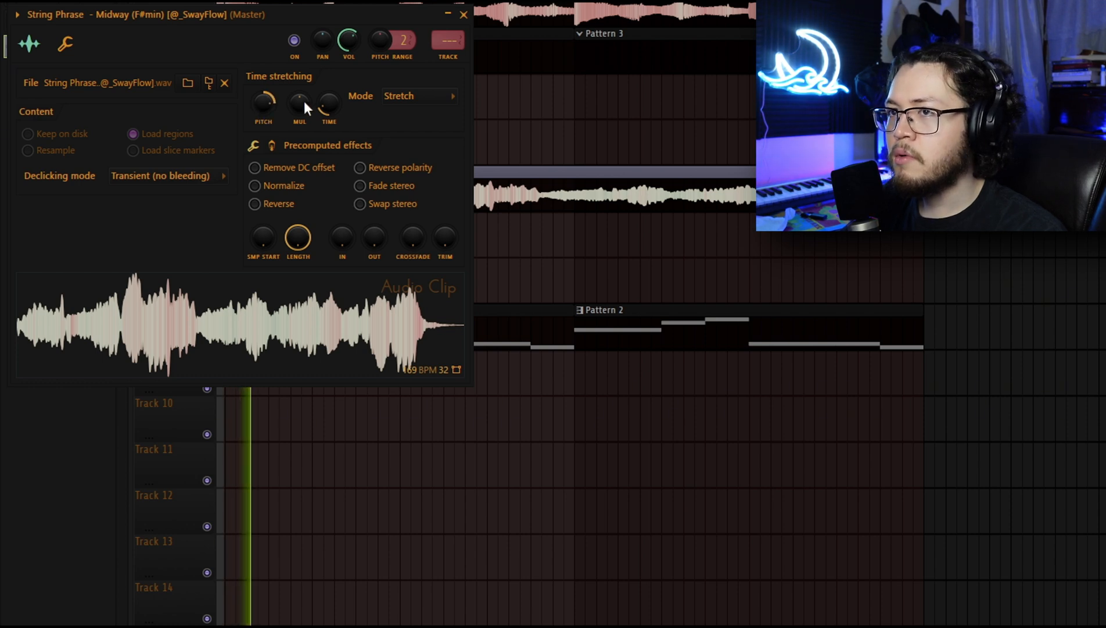
{"action": "key", "text": "Escape"}
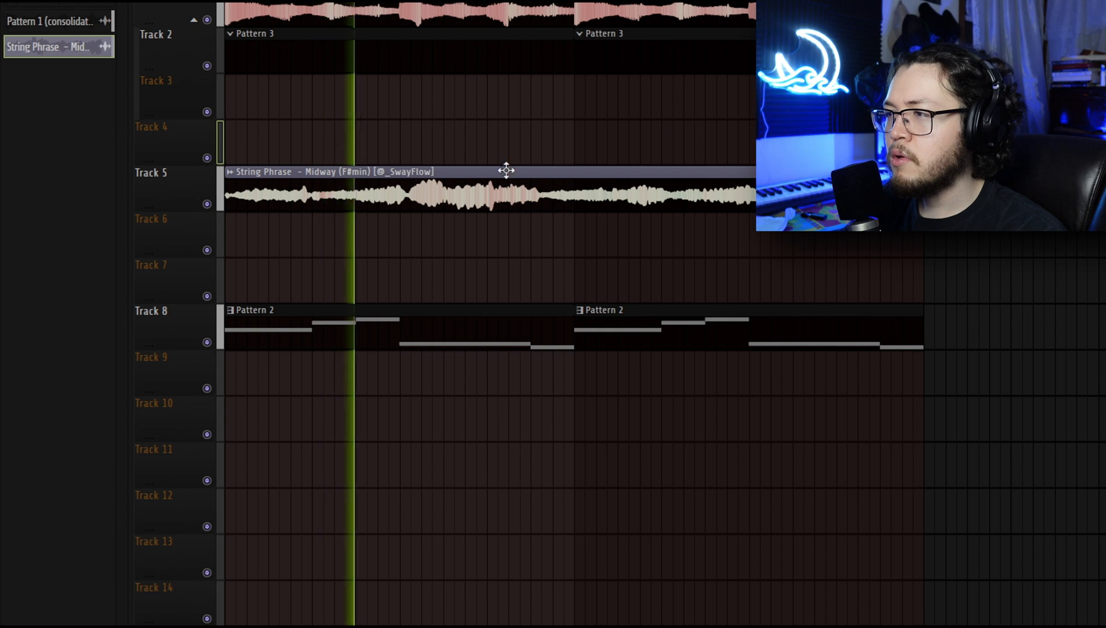
{"action": "double_click", "coordinate": [470, 198]}
{"action": "key", "text": "Escape"}
{"action": "key", "text": "space"}
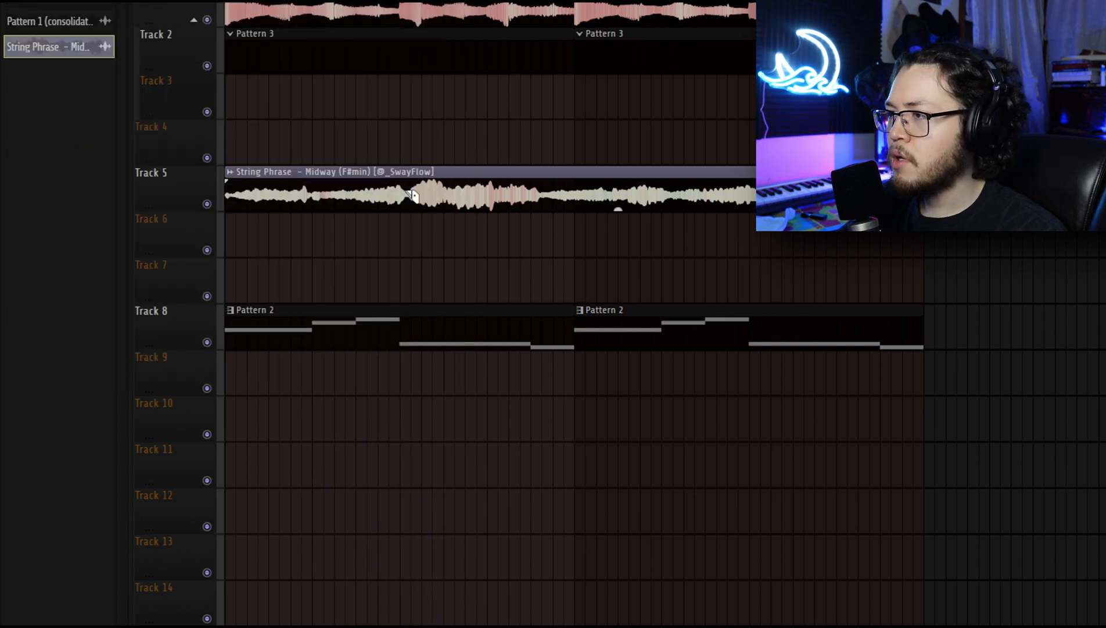
Keep only the first two bars of the string phrase and duplicate that section into bars 3-4
{"action": "right_click", "coordinate": [459, 199]}
{"action": "key", "text": "space"}
{"action": "left_click_drag", "start_coordinate": [318, 200], "coordinate": [493, 206], "text": "shift"}
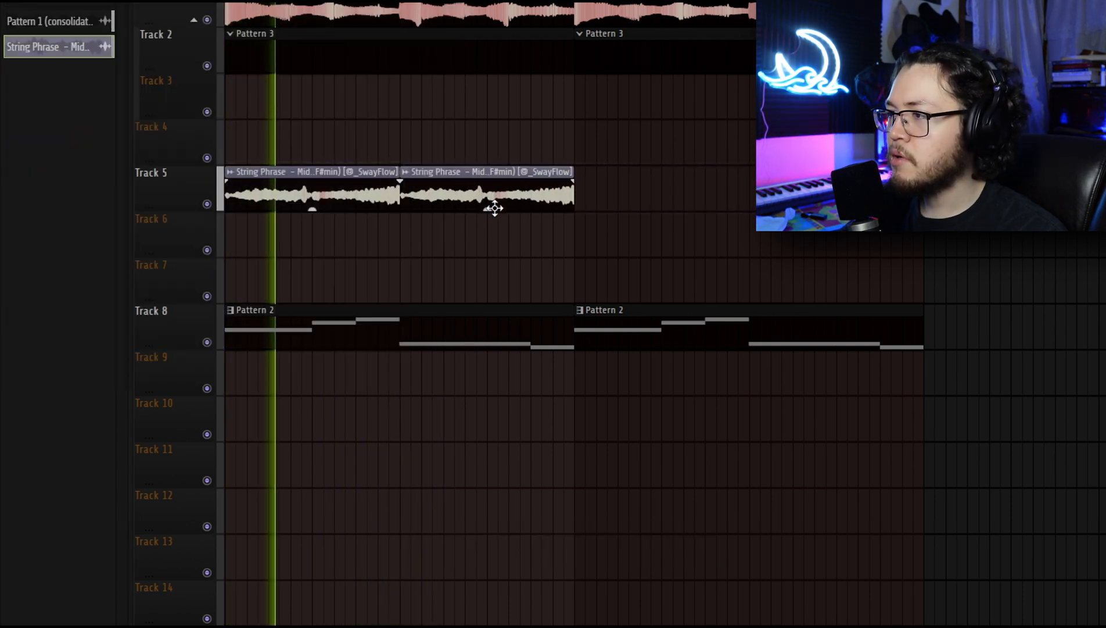
Set the string phrase's declicking mode to Generic (bleeding) and play back the arrangement
{"action": "double_click", "coordinate": [480, 199]}
{"action": "left_click", "coordinate": [149, 175]}
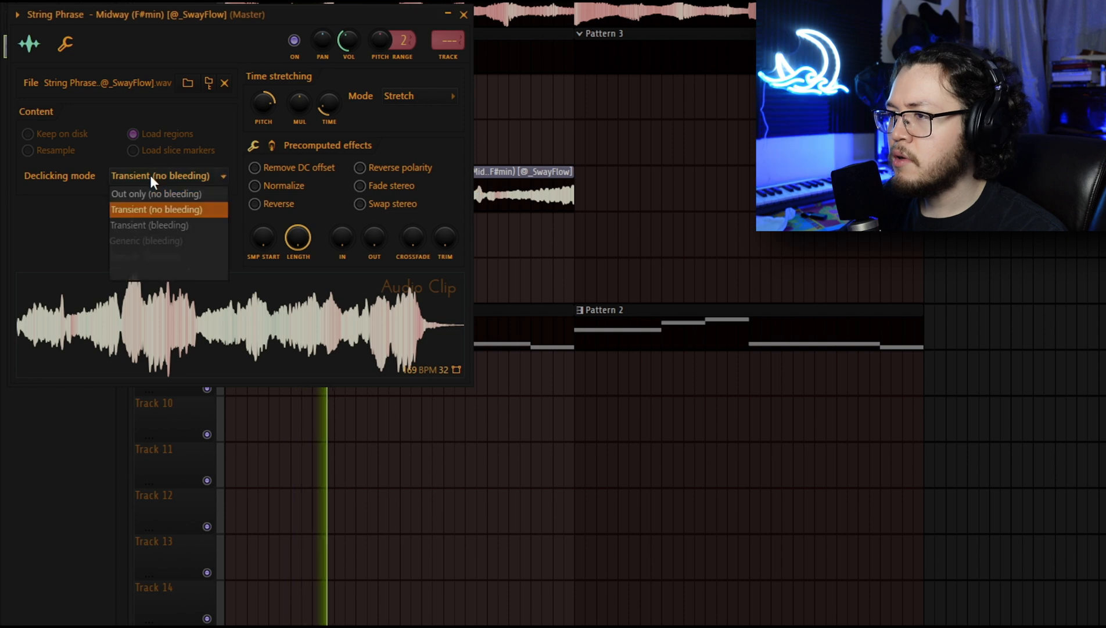
{"action": "left_click", "coordinate": [139, 242]}
{"action": "left_click_drag", "start_coordinate": [632, 192], "coordinate": [310, 197], "text": "ctrl"}
{"action": "double_click", "coordinate": [543, 183]}
{"action": "left_click", "coordinate": [680, 148], "text": "ctrl"}
{"action": "key", "text": "space"}
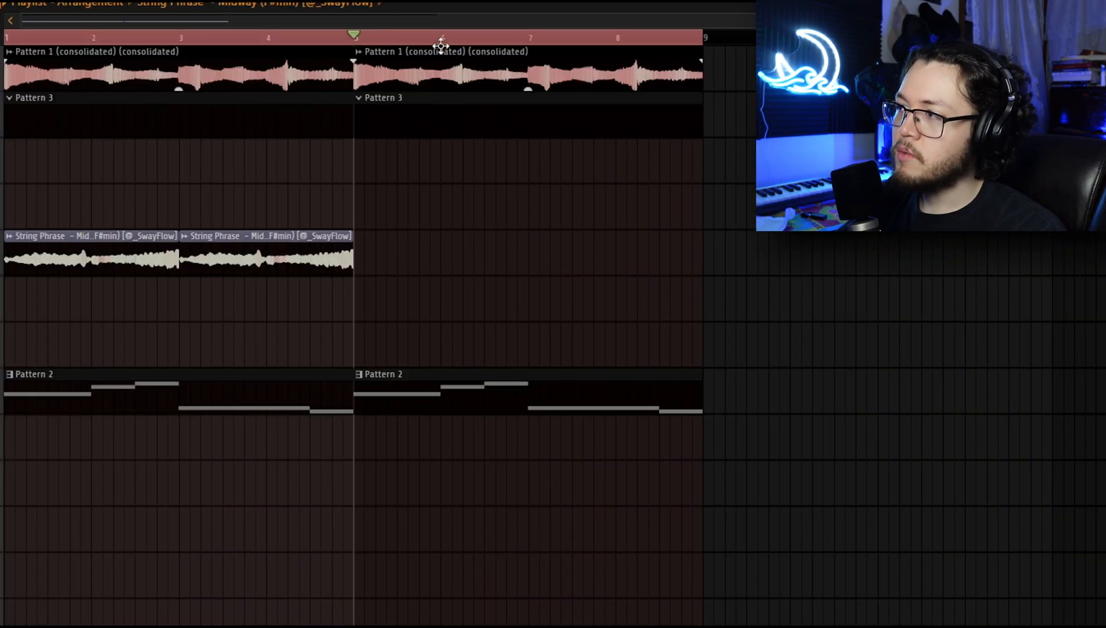
Make the second melody clip at bar 5 unique and set its time-stretching mode to Stretch Pro
{"action": "right_click", "coordinate": [361, 58]}
{"action": "left_click", "coordinate": [404, 227]}
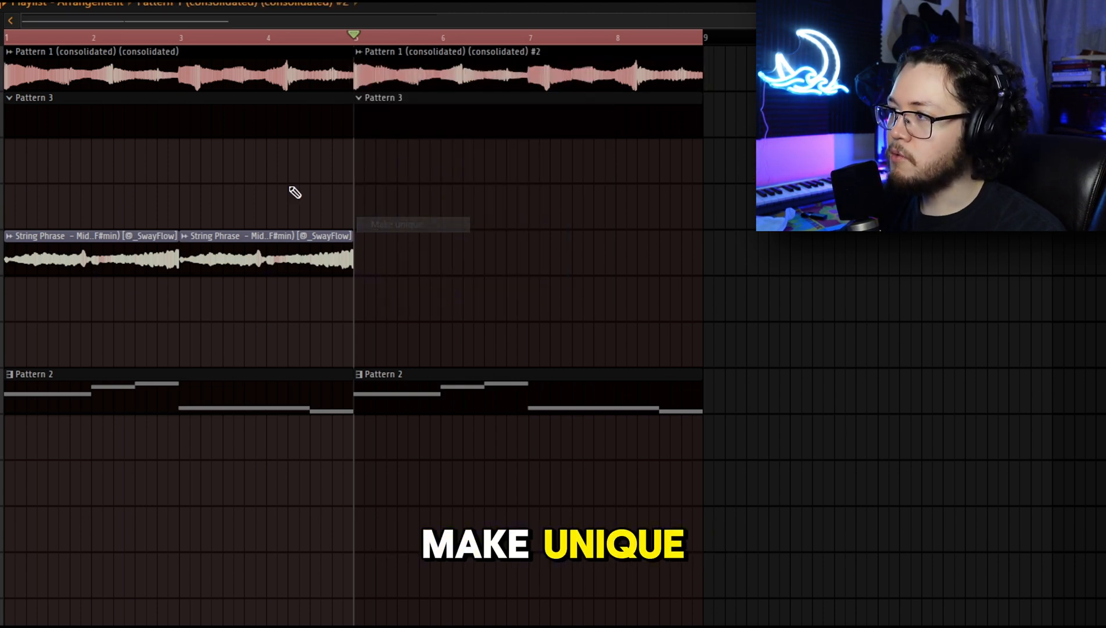
{"action": "double_click", "coordinate": [389, 76]}
{"action": "left_click", "coordinate": [523, 170]}
{"action": "left_click", "coordinate": [508, 241]}
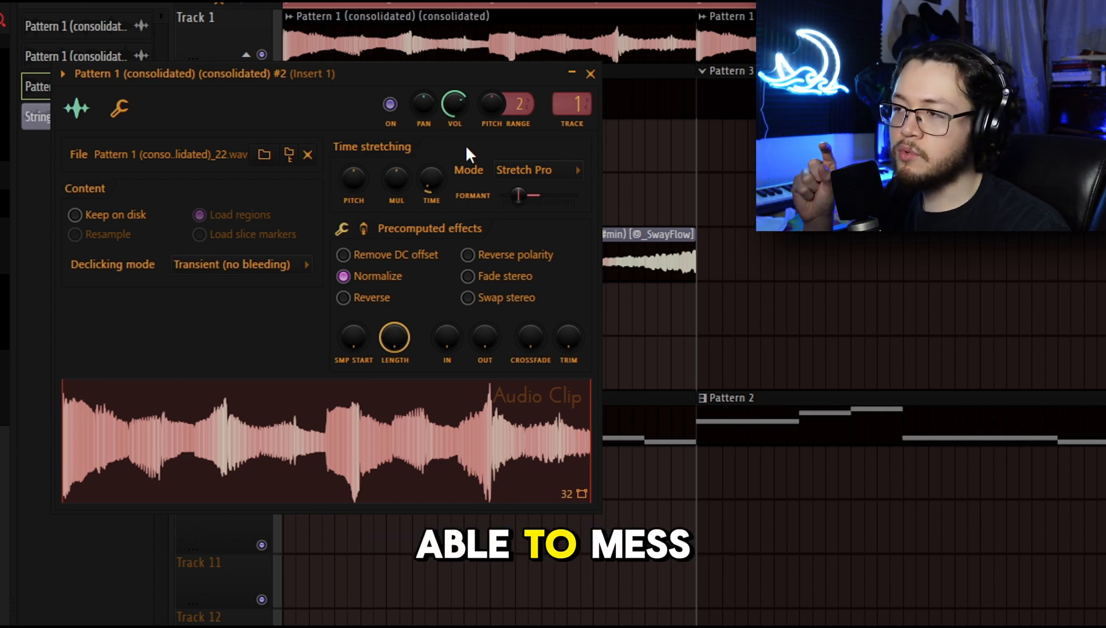
Audition higher and lower formant settings on the unique melody clip, leaving the formant well below centre
{"action": "key", "text": "space"}
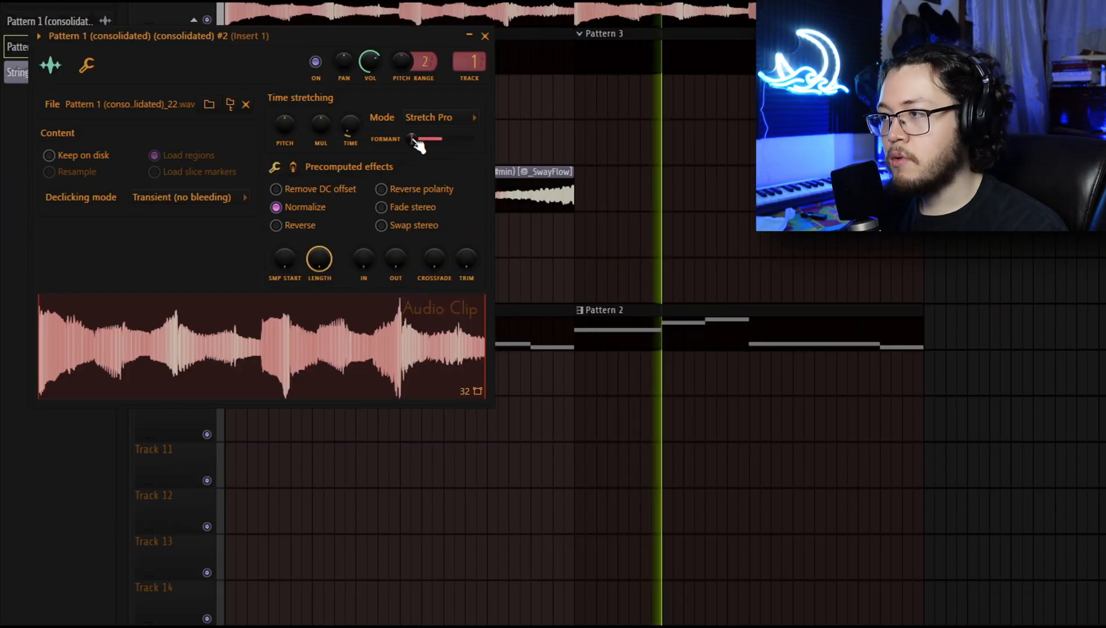
{"action": "left_click_drag", "start_coordinate": [416, 142], "coordinate": [477, 147]}
{"action": "key", "text": "space"}
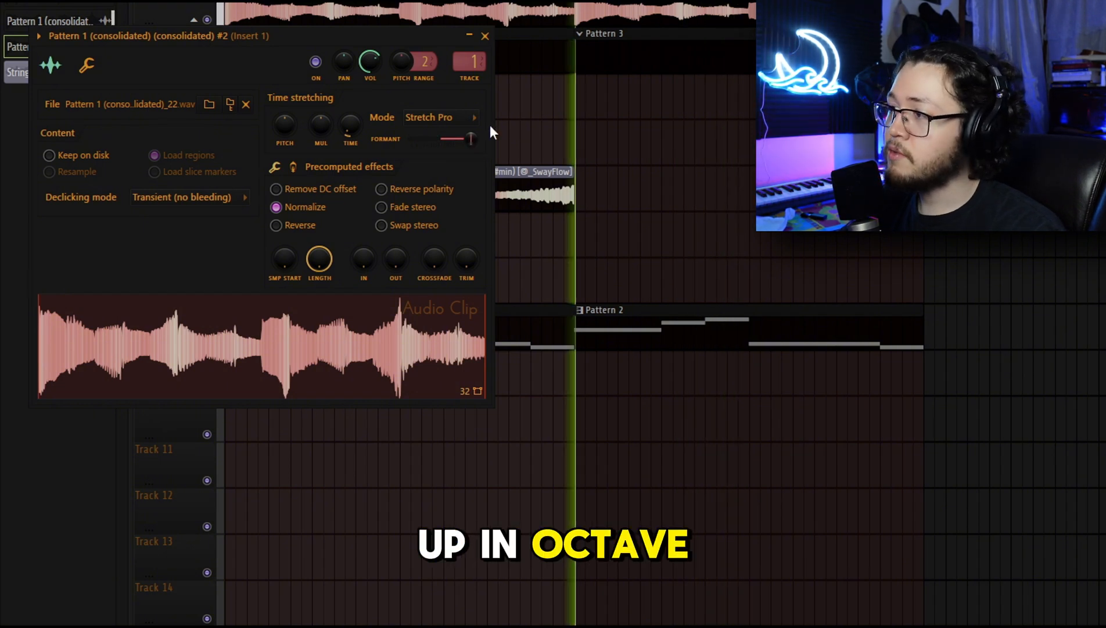
{"action": "left_click_drag", "start_coordinate": [472, 138], "coordinate": [459, 144]}
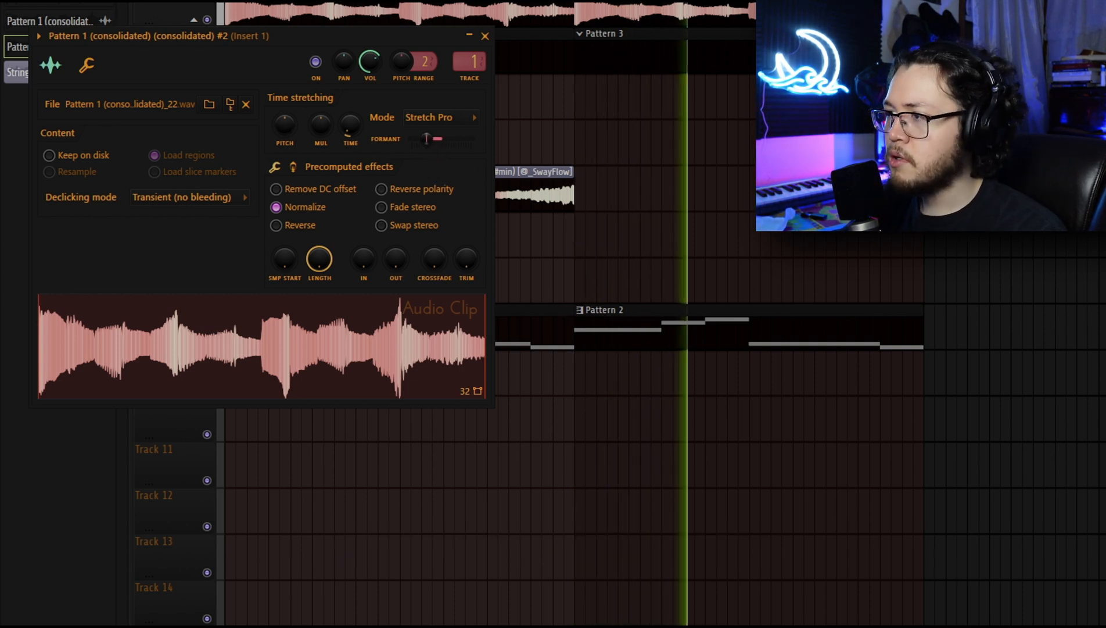
{"action": "left_click_drag", "start_coordinate": [427, 139], "coordinate": [419, 139]}
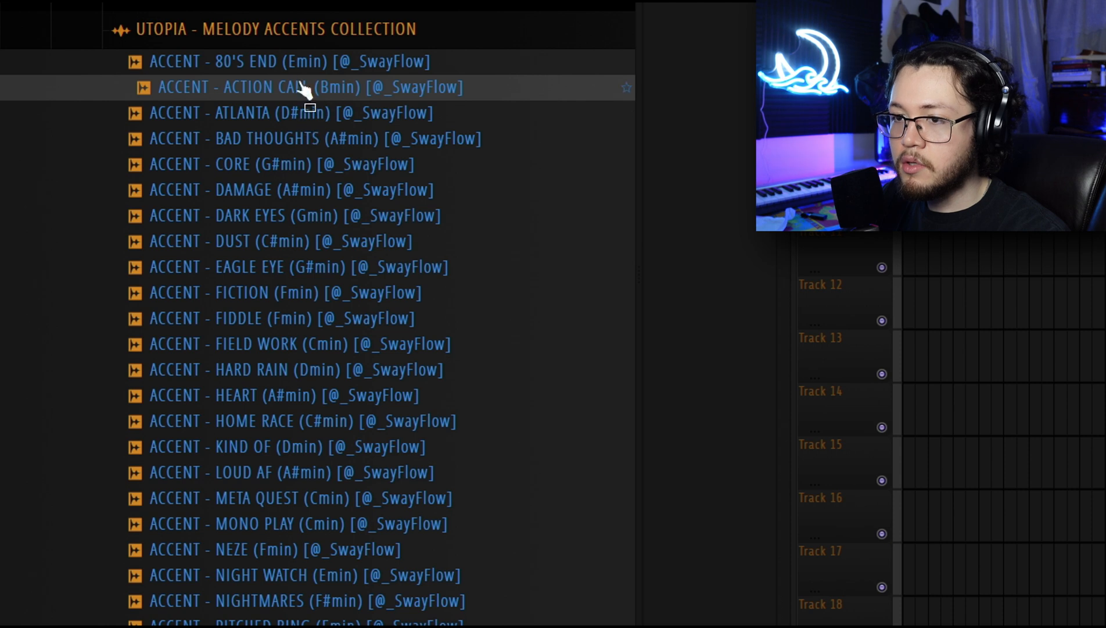
Add the ACCENT - HEART (A#min) sample to Track 4 at bar 5 and route it to mixer track 2
{"action": "scroll", "coordinate": [326, 279], "scroll_direction": "down", "scroll_amount": 3}
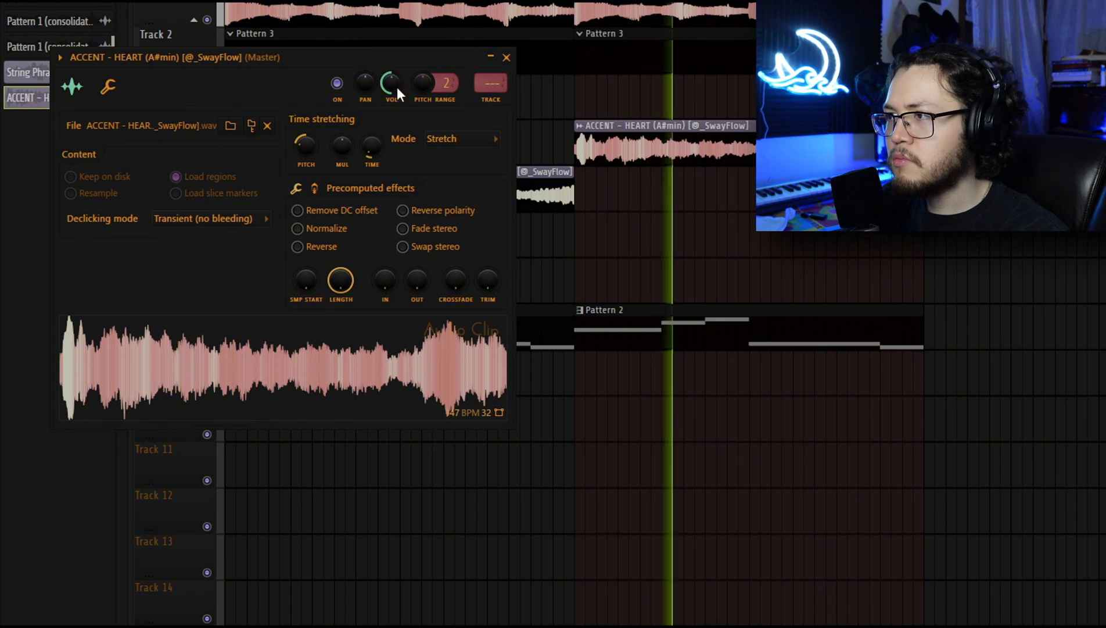
{"action": "left_click", "coordinate": [492, 100]}
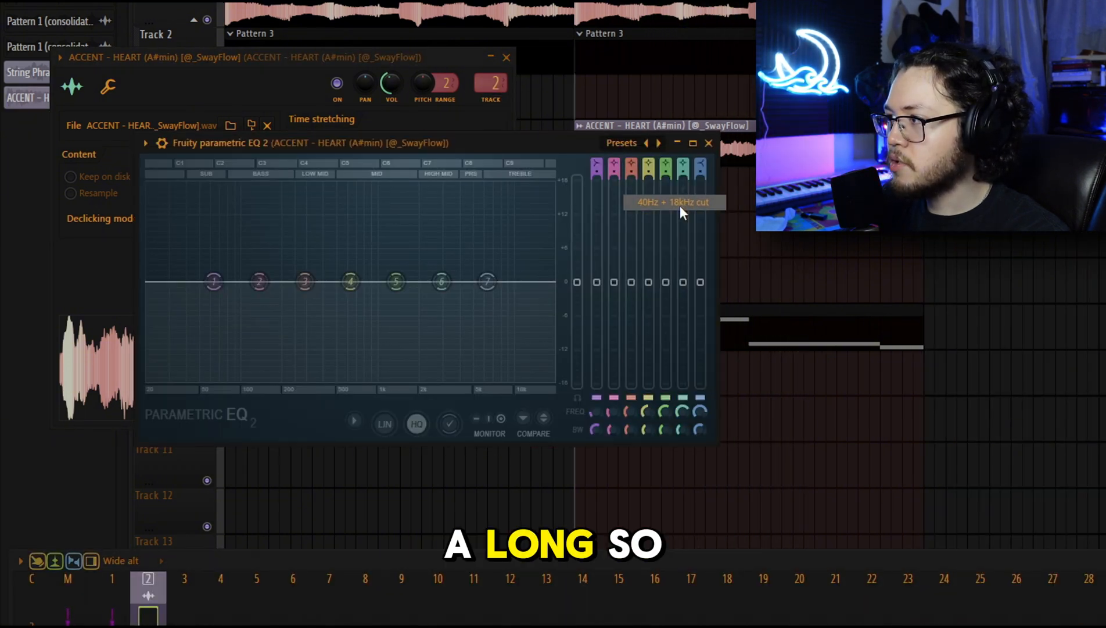
Apply the 40Hz + 18kHz cut preset in the accent's Fruity parametric EQ 2 and raise the low cut into the low mids
{"action": "left_click", "coordinate": [681, 205]}
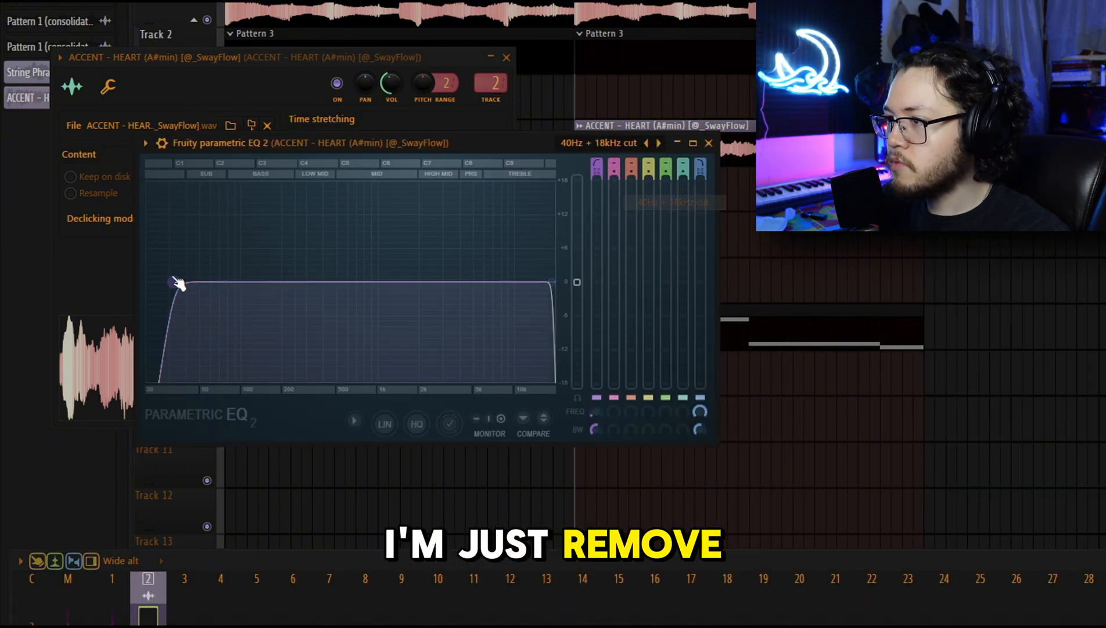
{"action": "key", "text": "space"}
{"action": "left_click_drag", "start_coordinate": [174, 281], "coordinate": [322, 281]}
{"action": "key", "text": "F12"}
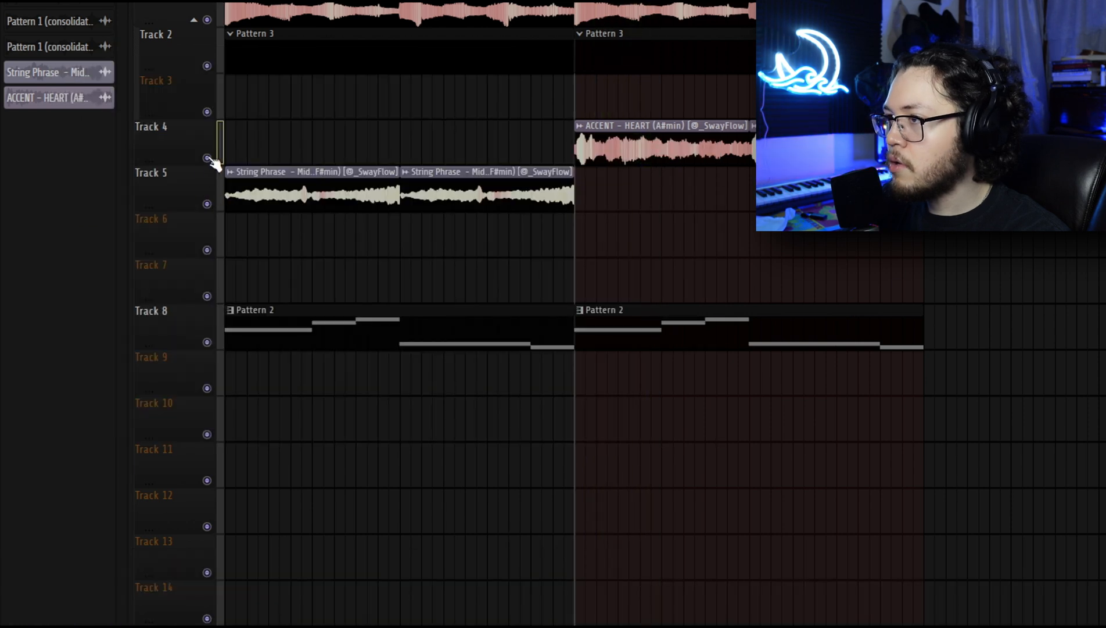
Load Fruity Reeverb 2 on the HEART accent's mixer track and increase the reverb's room size
{"action": "double_click", "coordinate": [660, 157]}
{"action": "key", "text": "F9"}
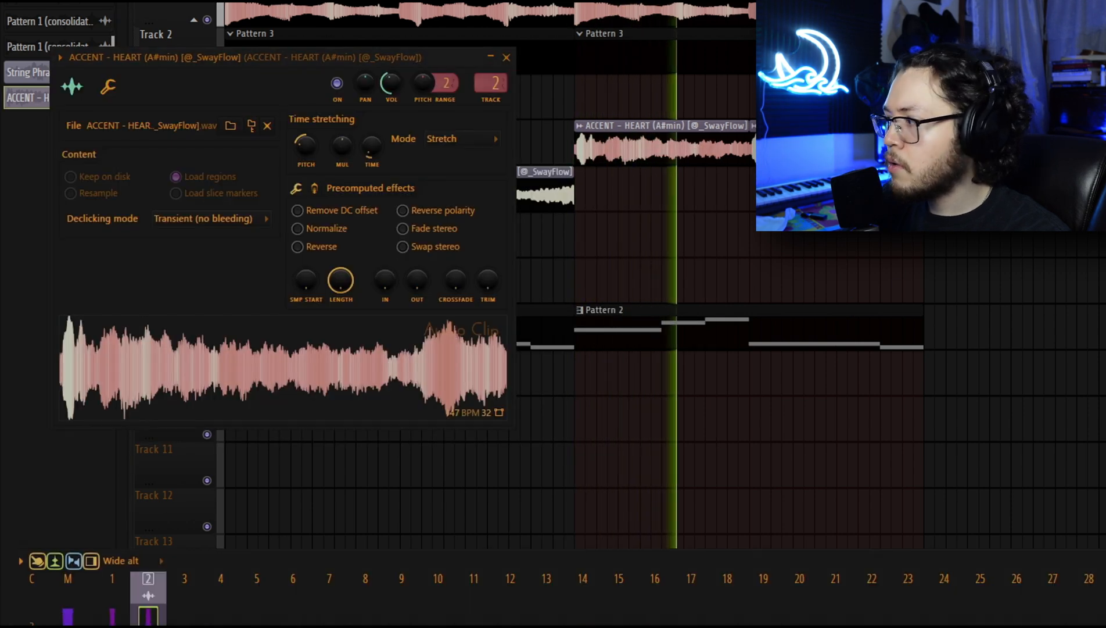
{"action": "left_click", "coordinate": [972, 311]}
{"action": "left_click", "coordinate": [963, 349]}
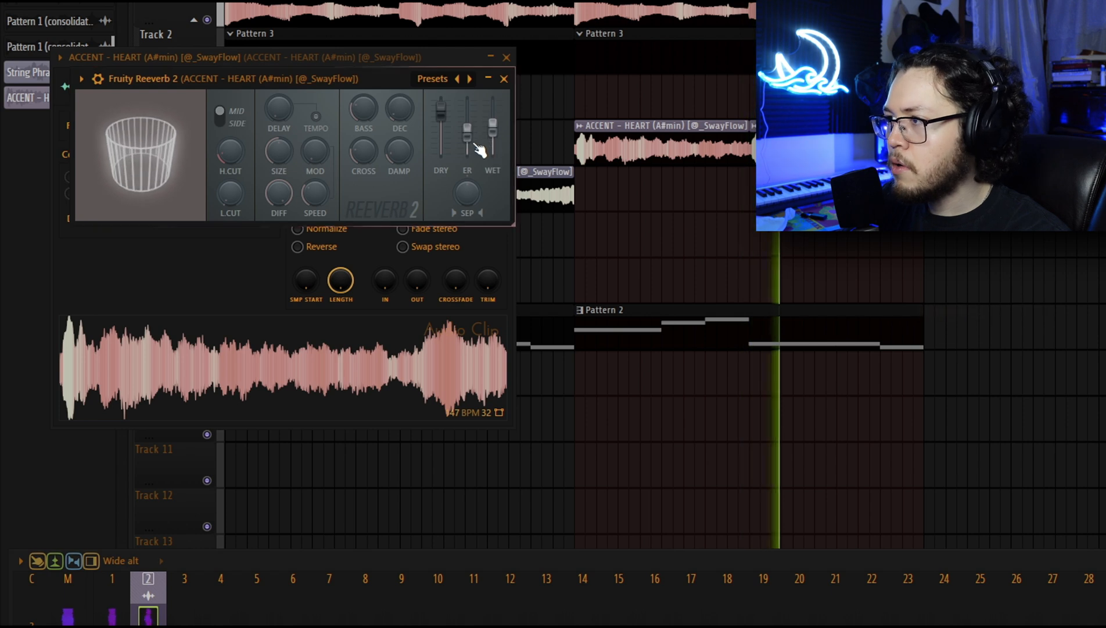
{"action": "left_click_drag", "start_coordinate": [280, 151], "coordinate": [280, 131]}
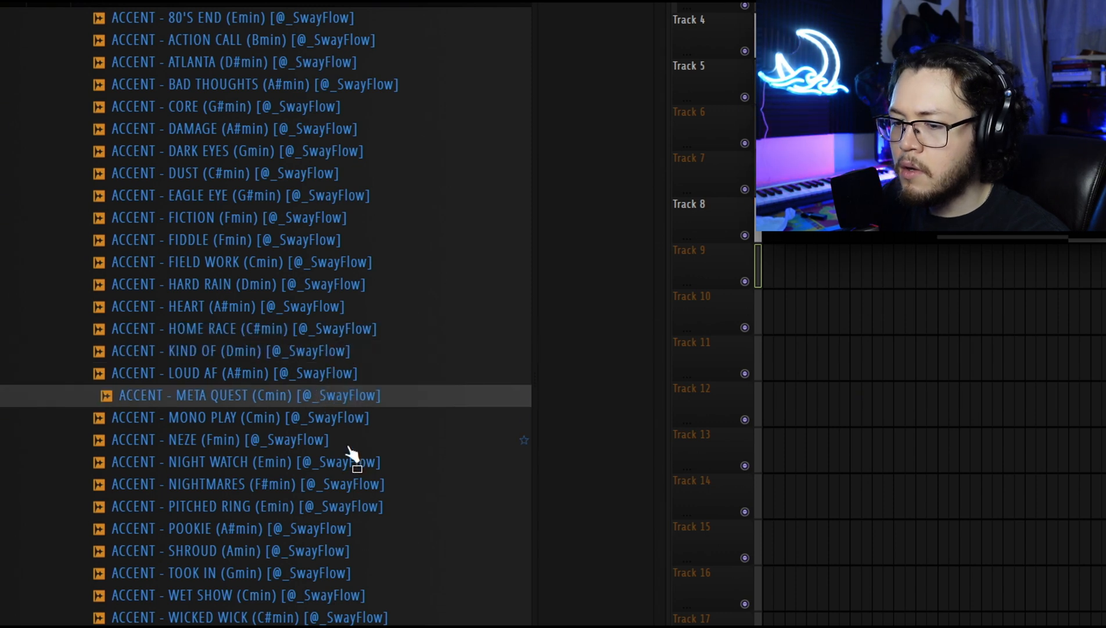
Add the ACCENT - LOUD AF (A#min) sample to Track 6 at bar 5 and set its time-stretching mode to Stretch
{"action": "left_click_drag", "start_coordinate": [333, 368], "coordinate": [773, 128]}
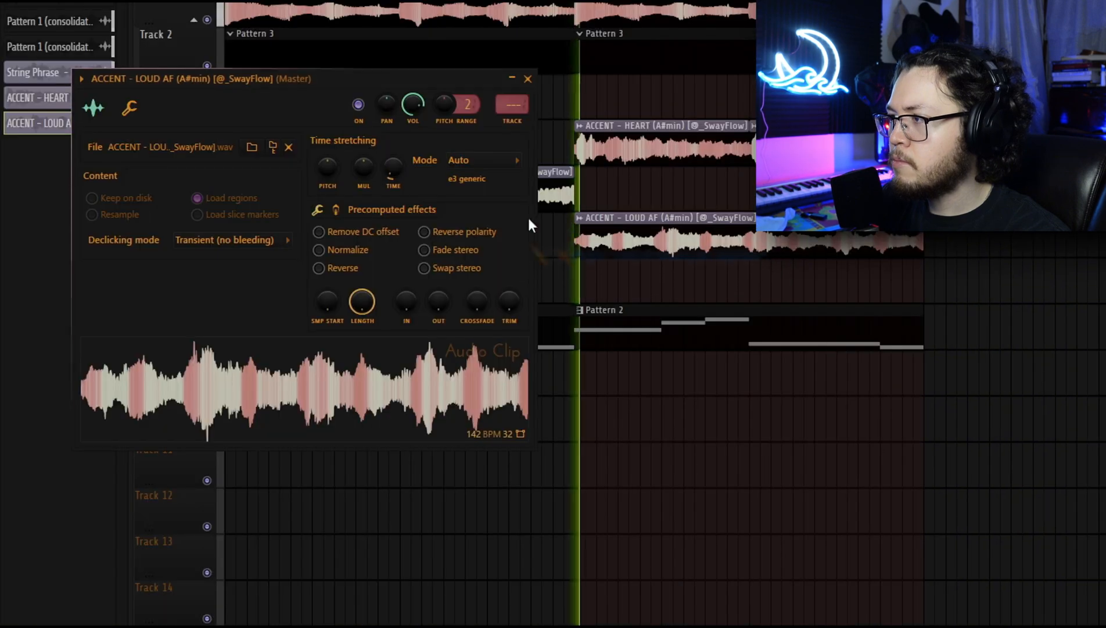
{"action": "key", "text": "space"}
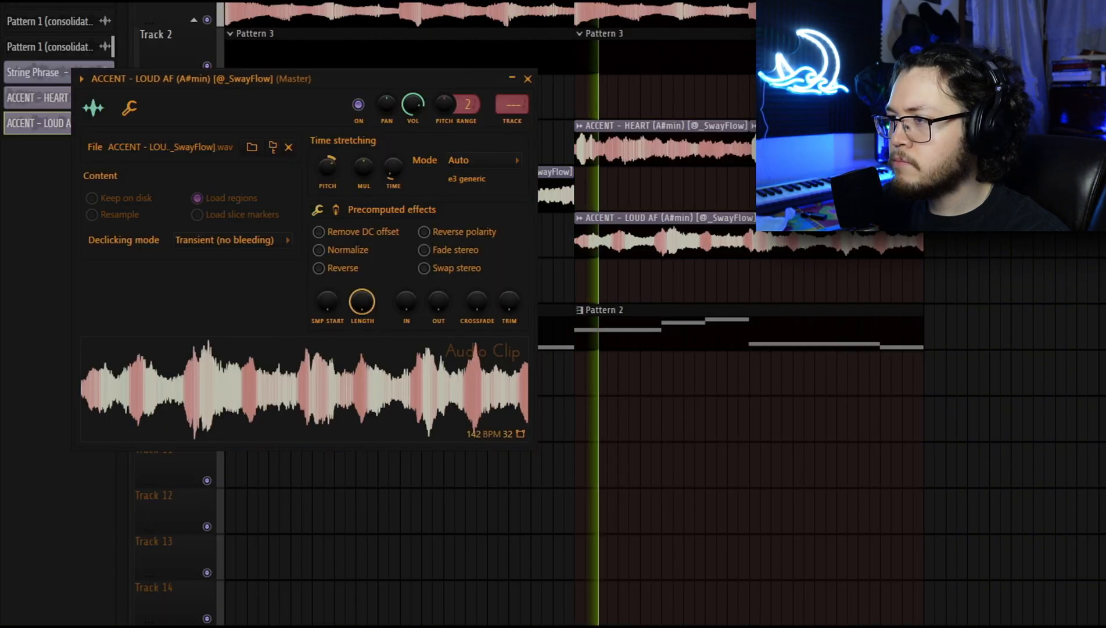
{"action": "left_click", "coordinate": [459, 160]}
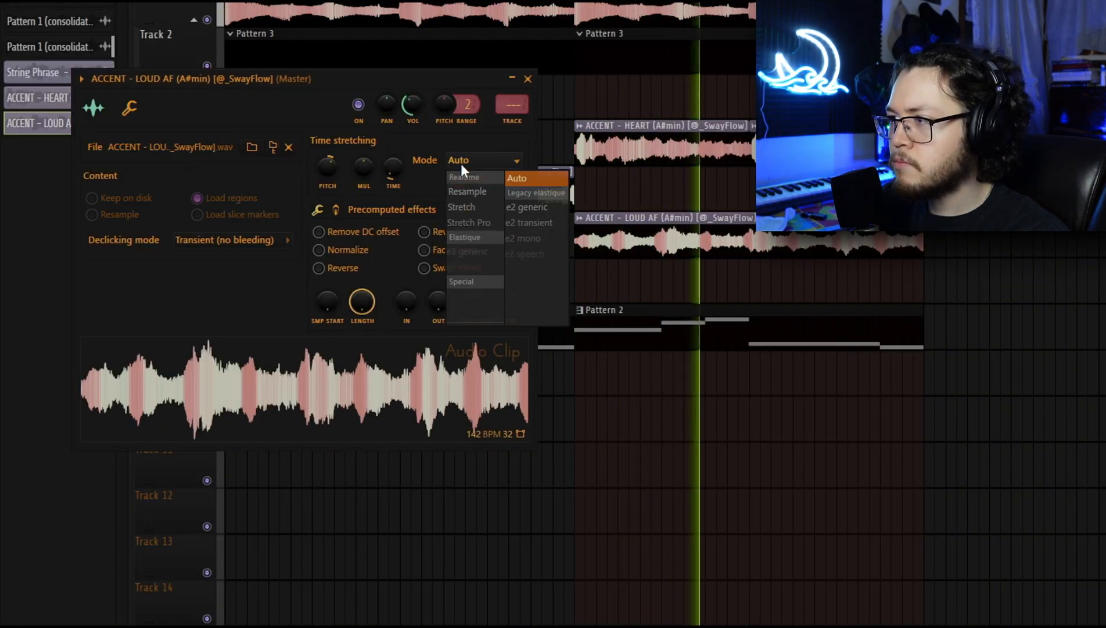
{"action": "left_click", "coordinate": [465, 192]}
{"action": "key", "text": "space"}
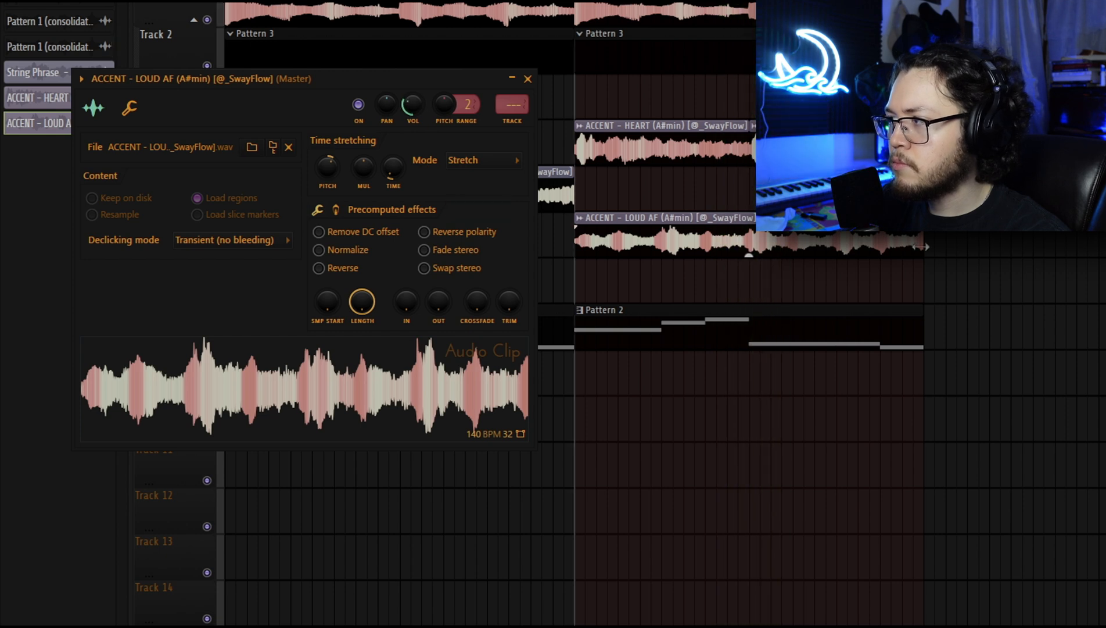
{"action": "key", "text": "space"}
Fit the LOUD AF accent clips to bars 5–8 and give the channel a higher pitch, lower volume and slight left pan
{"action": "left_click_drag", "start_coordinate": [923, 247], "coordinate": [895, 235]}
{"action": "double_click", "coordinate": [722, 235]}
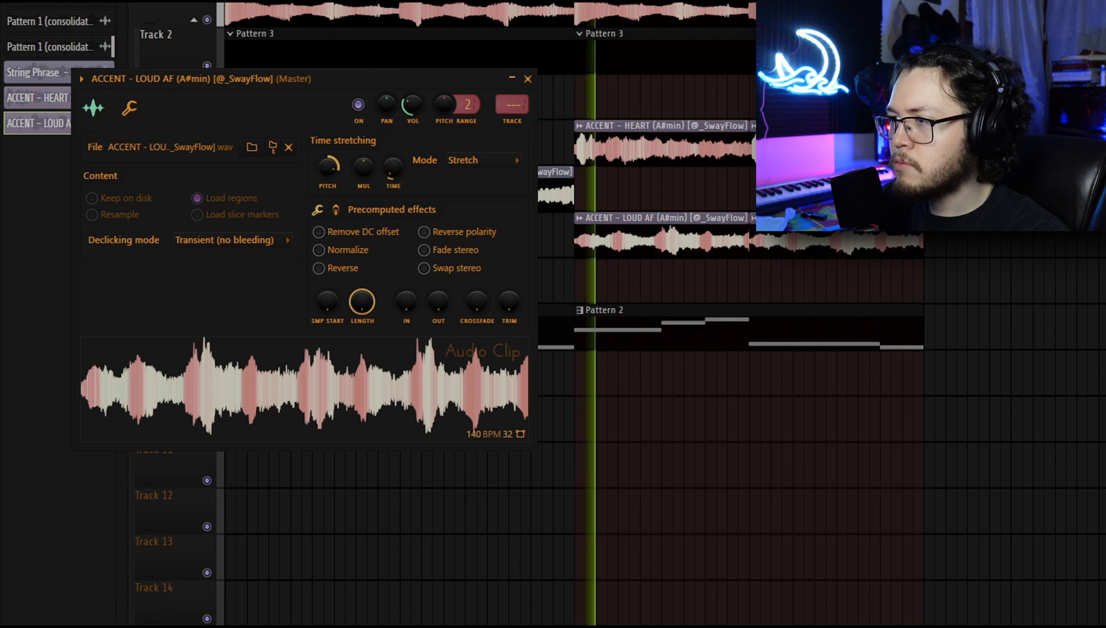
{"action": "scroll", "coordinate": [411, 105], "scroll_direction": "down", "scroll_amount": 2}
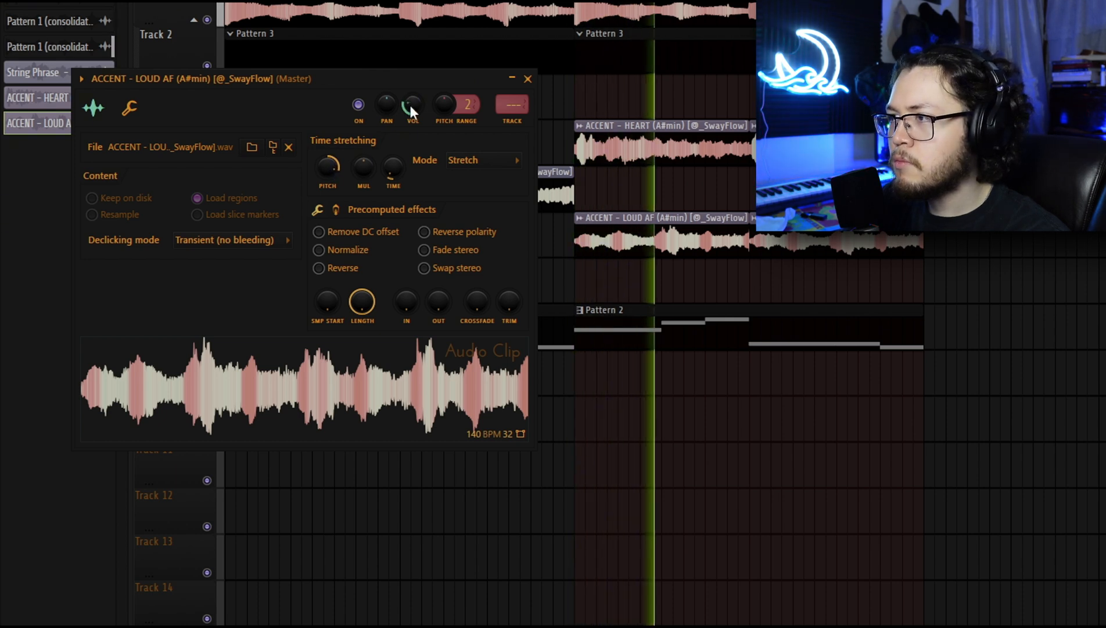
{"action": "scroll", "coordinate": [387, 106], "scroll_direction": "down", "scroll_amount": 4}
{"action": "scroll", "coordinate": [410, 105], "scroll_direction": "down", "scroll_amount": 3}
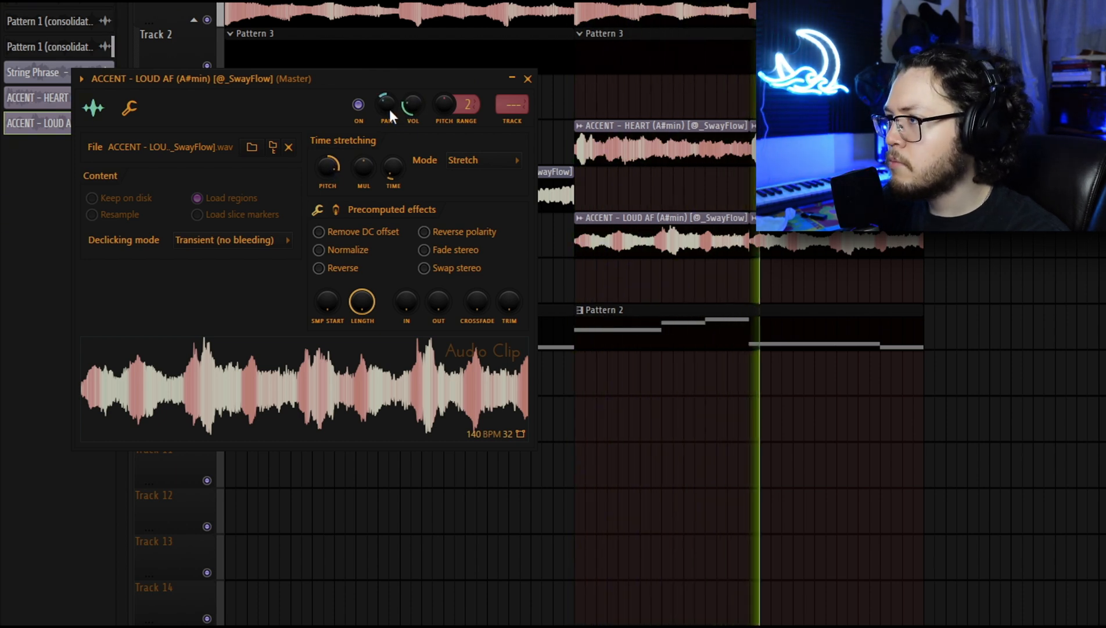
{"action": "key", "text": "Escape"}
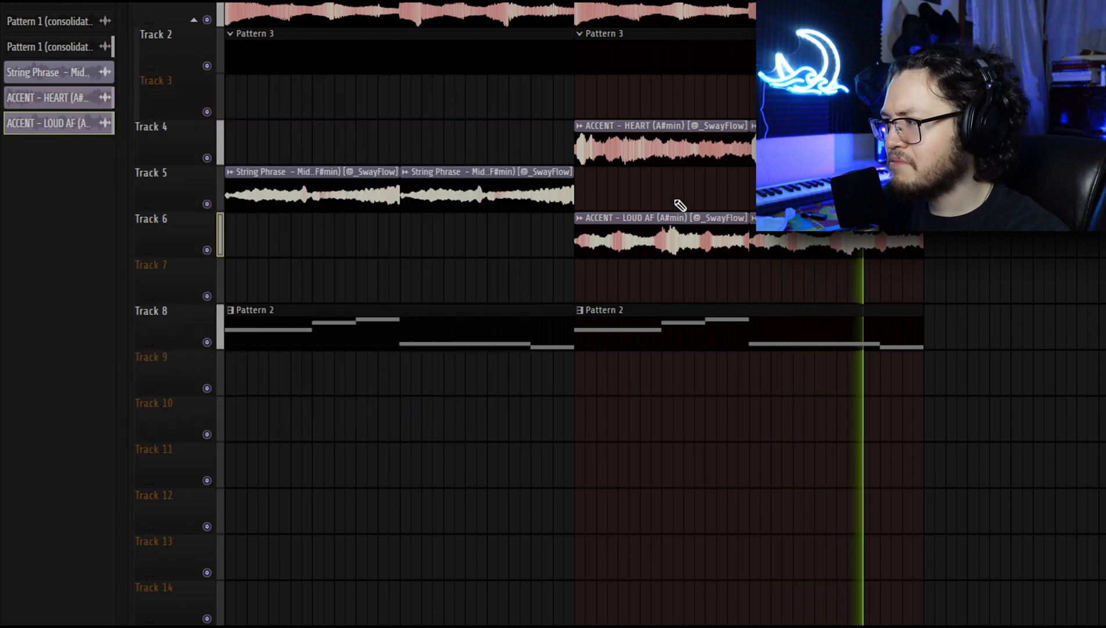
{"action": "double_click", "coordinate": [674, 239]}
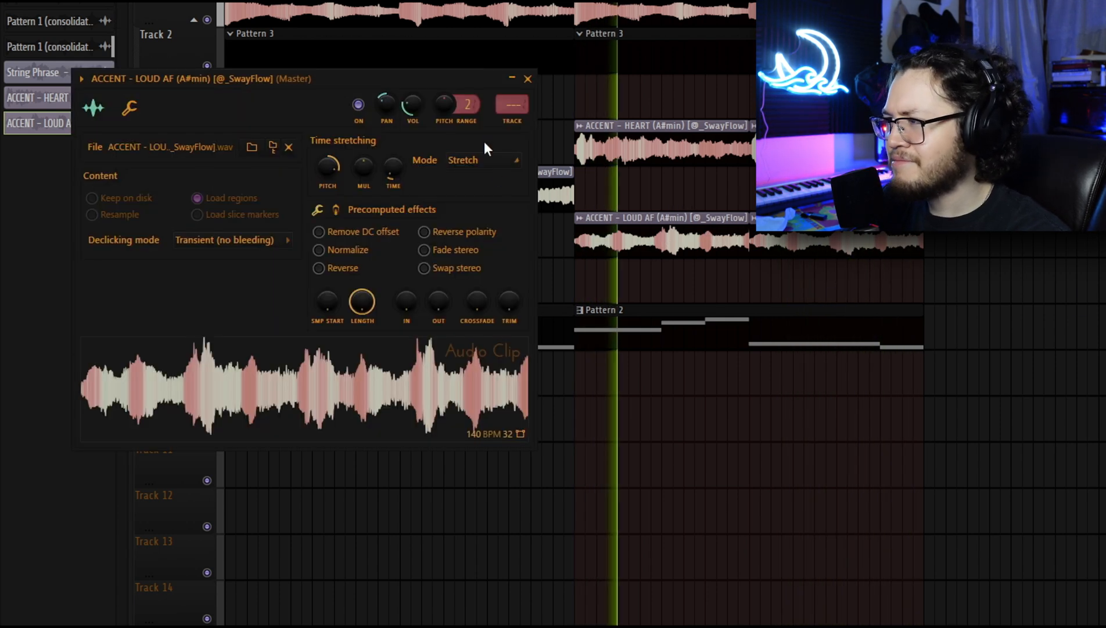
{"action": "key", "text": "Escape"}
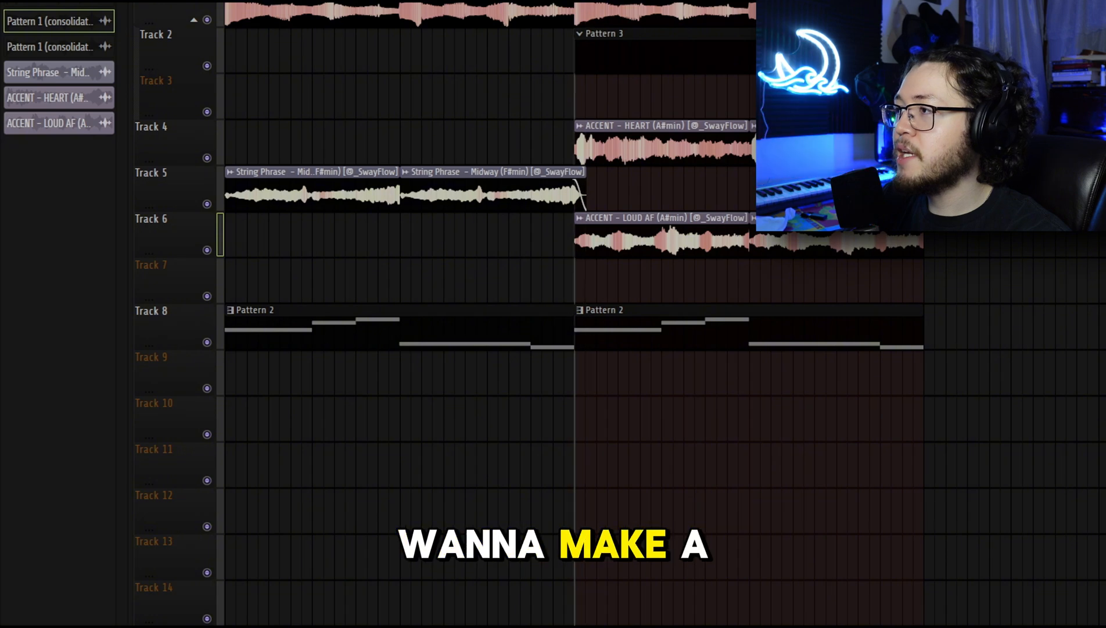
Add a Musio instrument for Pattern 3 and load the Apocalyptica - Dark Cello library
{"action": "left_click", "coordinate": [605, 36]}
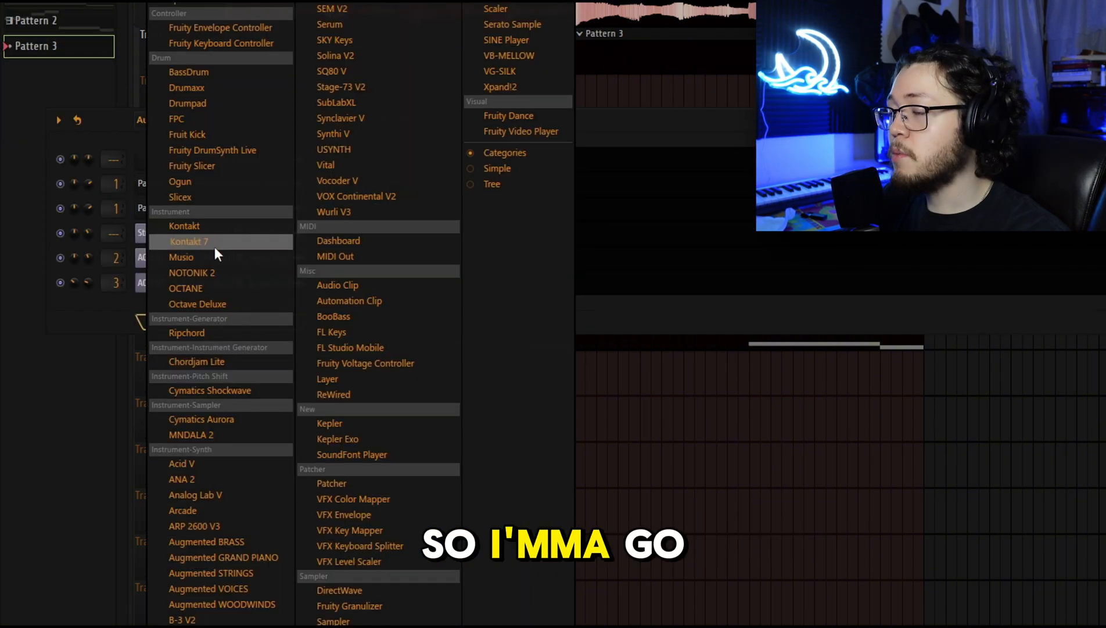
{"action": "left_click", "coordinate": [208, 264]}
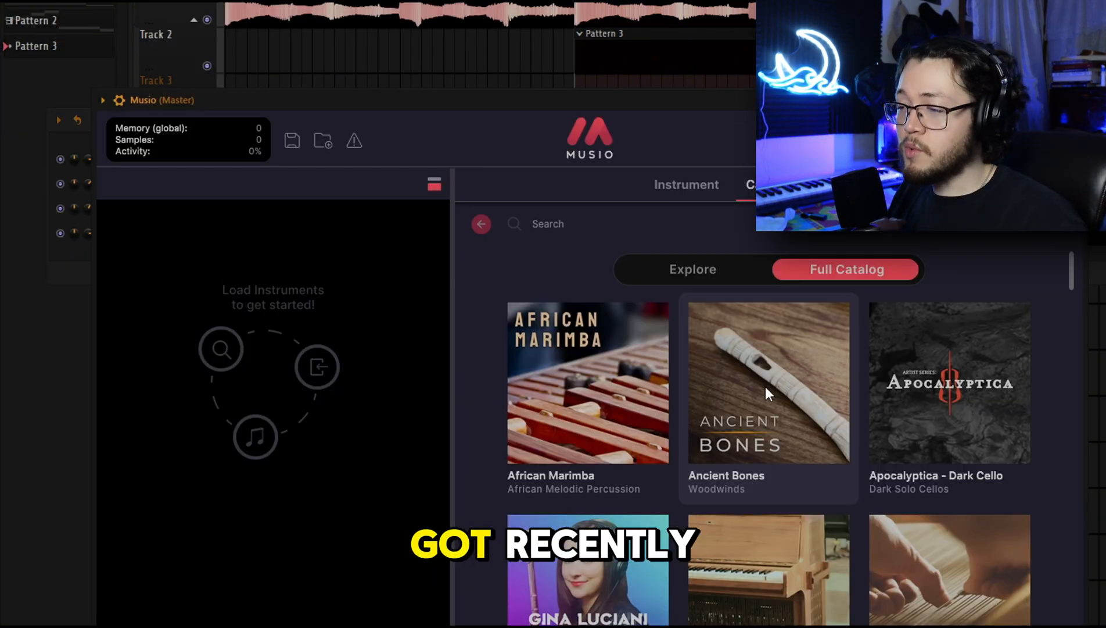
{"action": "left_click", "coordinate": [942, 462]}
{"action": "left_click", "coordinate": [1019, 399]}
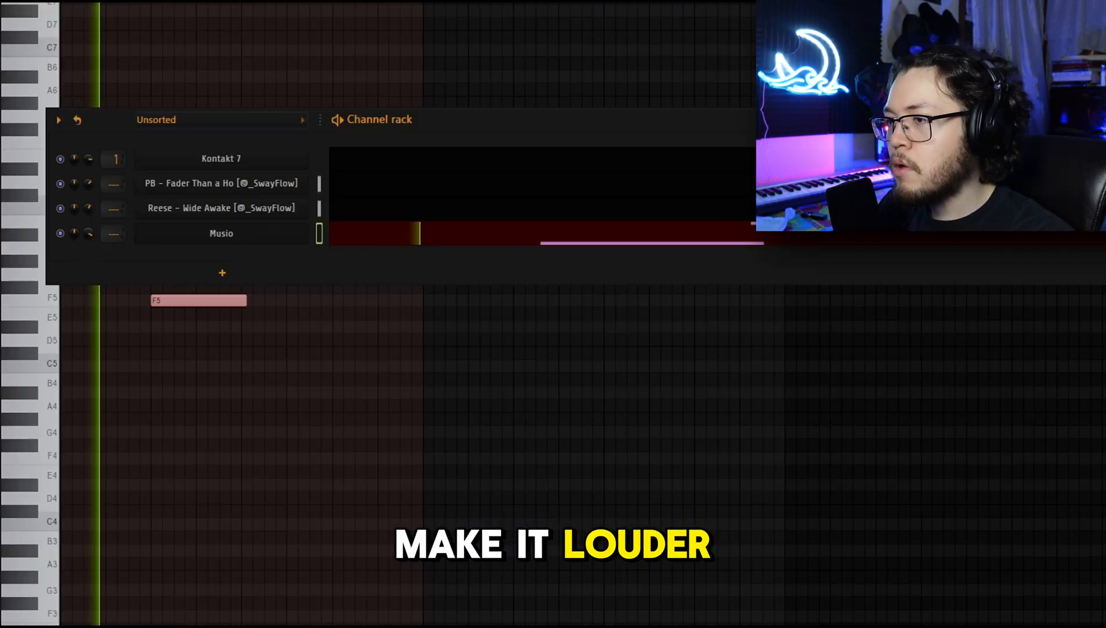
Write a Musio melody of F5, C6, A#5 and F5 in Pattern 3 and lengthen the last F5
{"action": "left_click", "coordinate": [369, 436]}
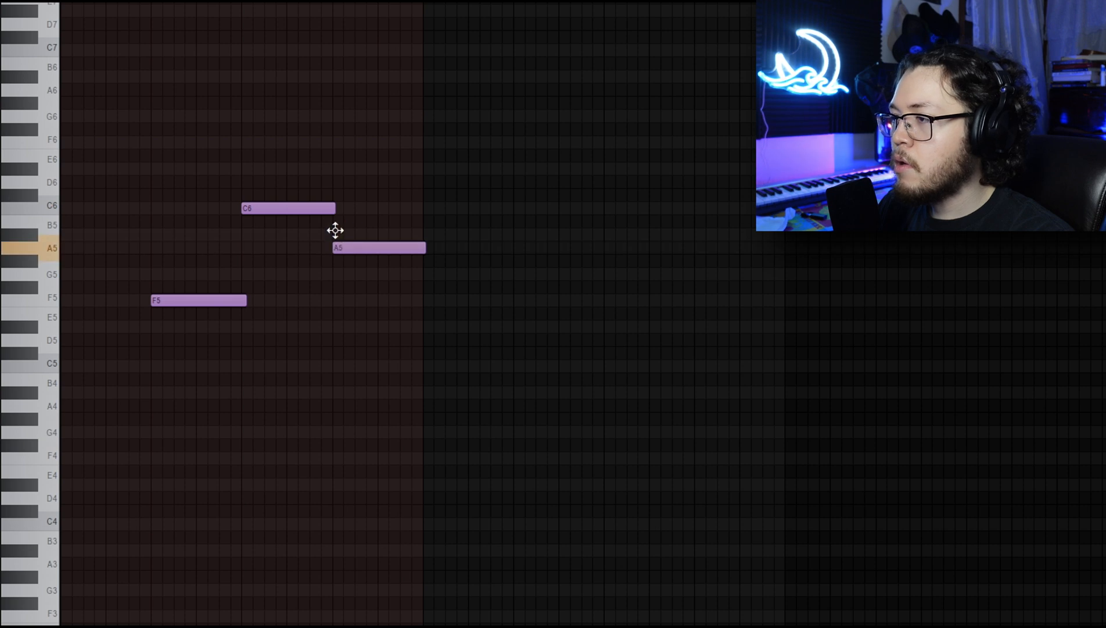
{"action": "left_click", "coordinate": [426, 287]}
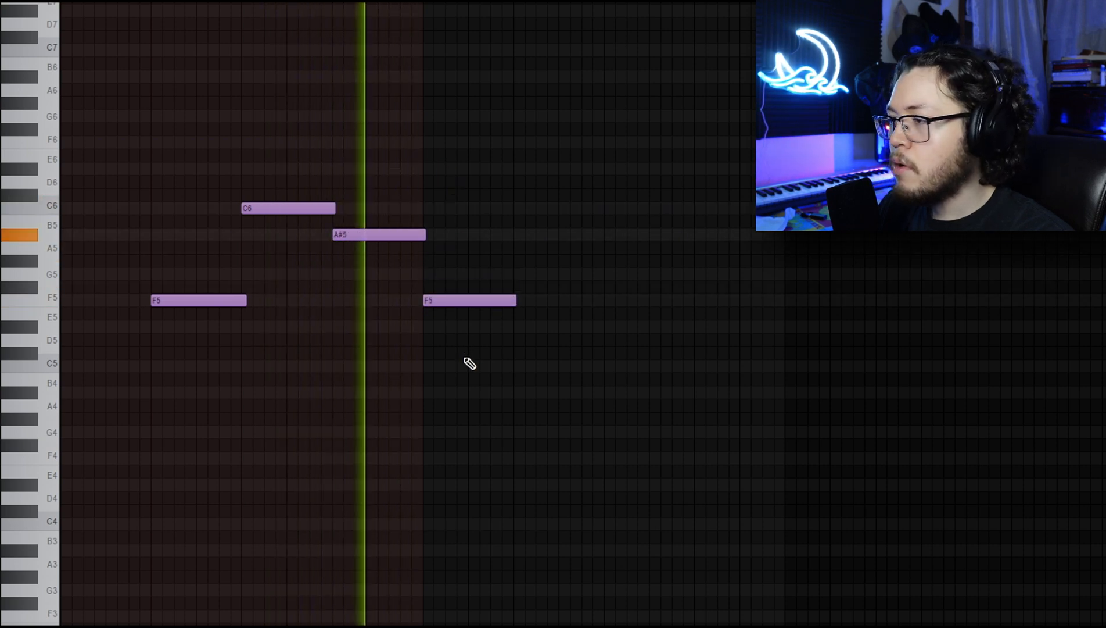
{"action": "left_click_drag", "start_coordinate": [516, 300], "coordinate": [602, 317]}
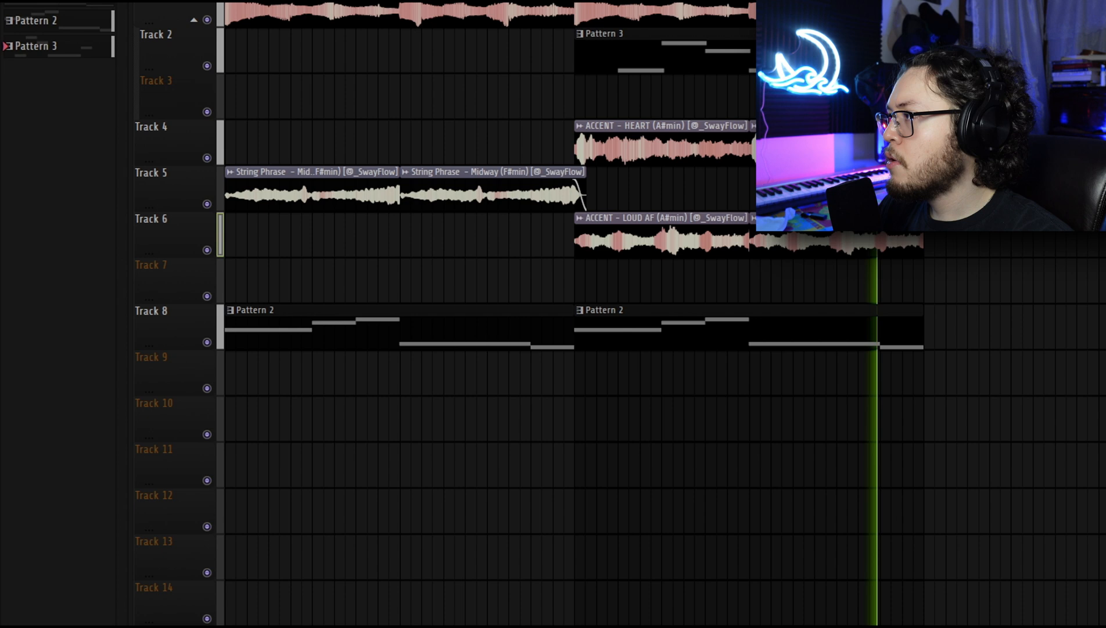
Repeat the bar 5 section onward and add the Accent [155 D#Maj] [What color is it] sample to Track 9 at bar 13
{"action": "left_click_drag", "start_coordinate": [1062, 440], "coordinate": [576, 11]}
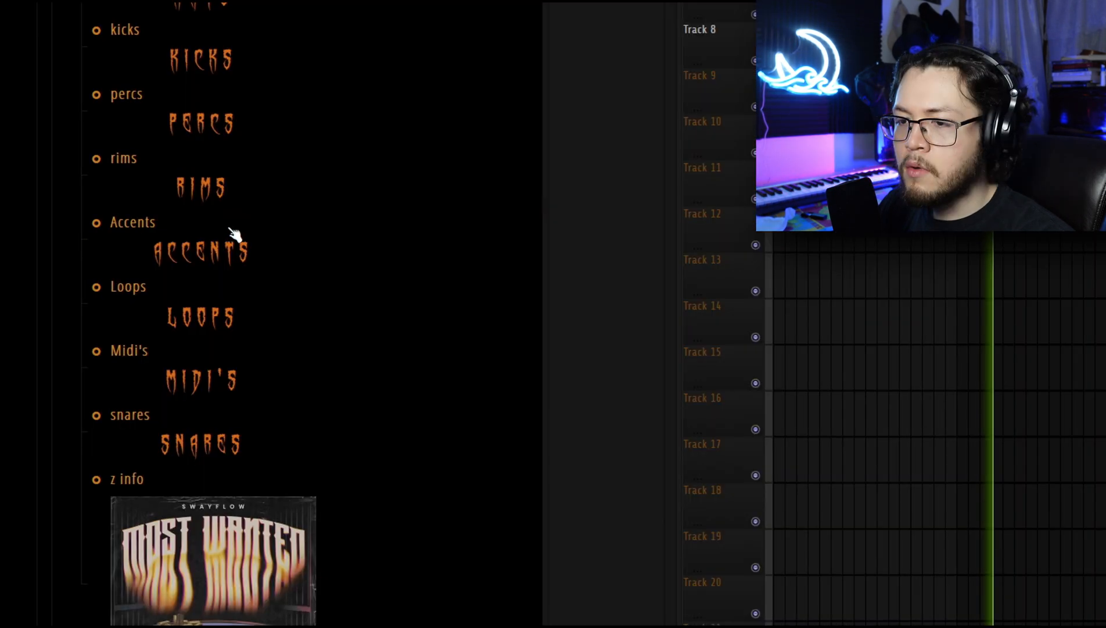
{"action": "left_click", "coordinate": [234, 234]}
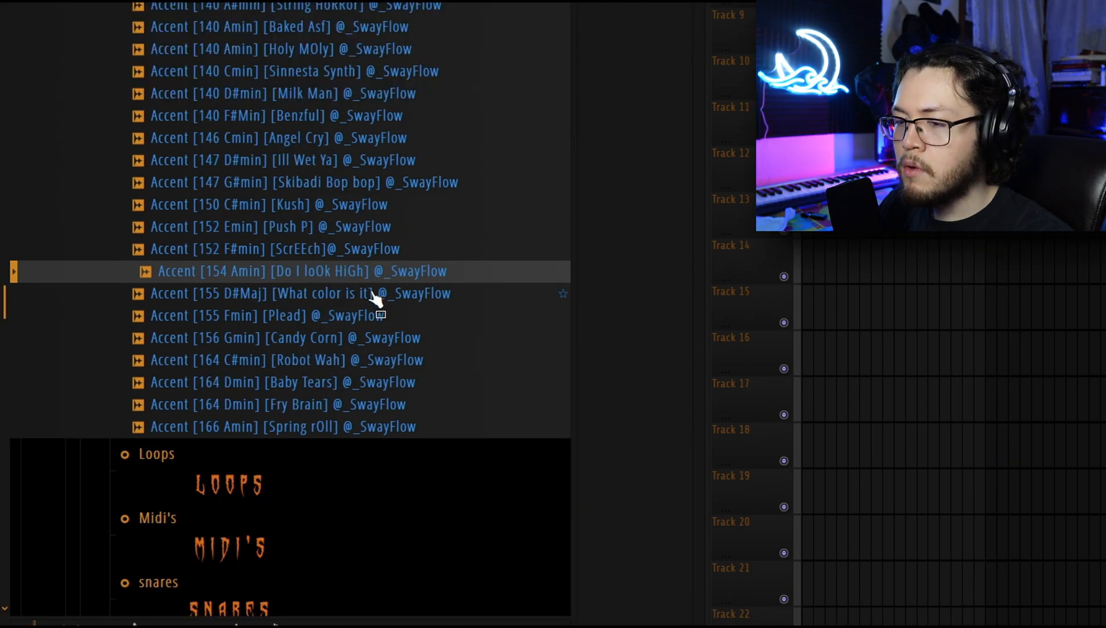
{"action": "left_click", "coordinate": [363, 294]}
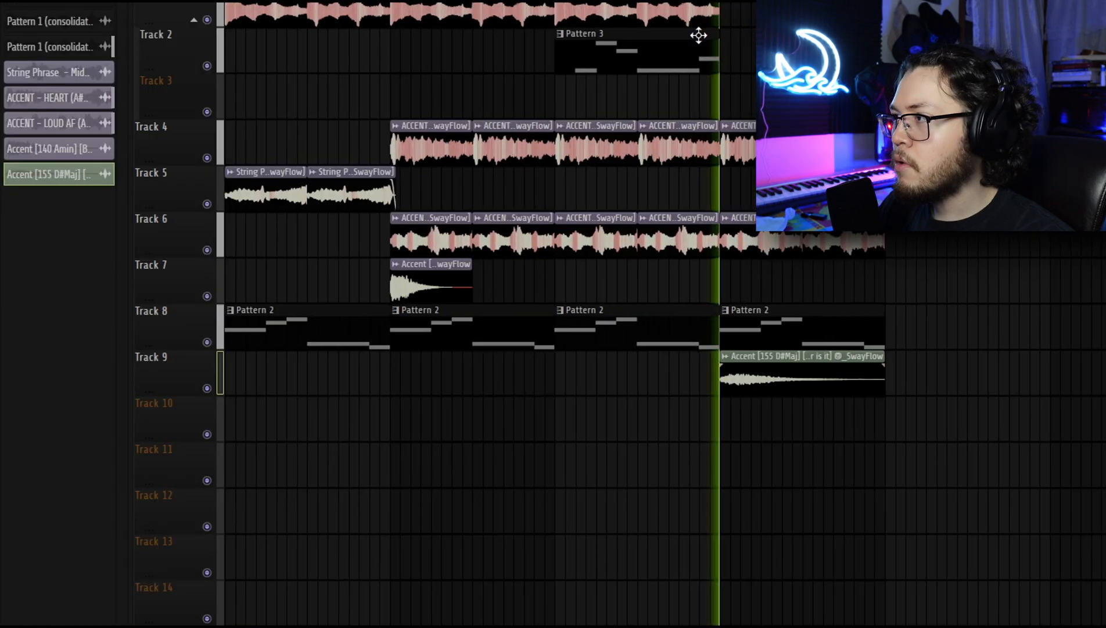
{"action": "scroll", "coordinate": [699, 35], "scroll_direction": "down", "scroll_amount": 1}
{"action": "scroll", "coordinate": [699, 34], "scroll_direction": "up", "scroll_amount": 1}
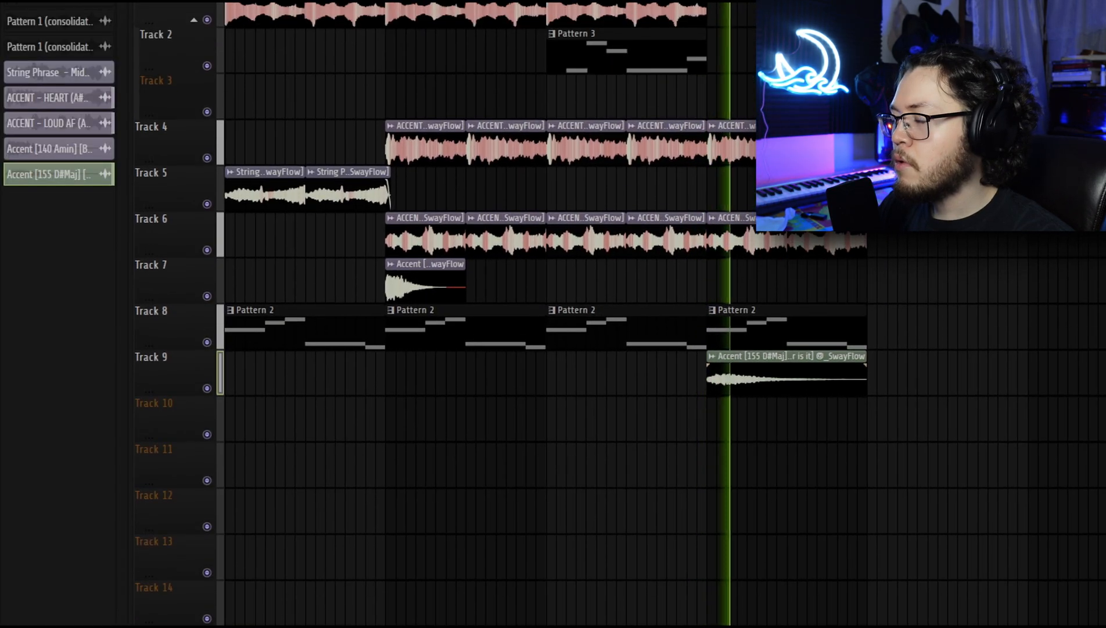
Check the Track 9 accent's channel settings and duplicate the clips of bars 13–16 to bar 17
{"action": "double_click", "coordinate": [775, 371]}
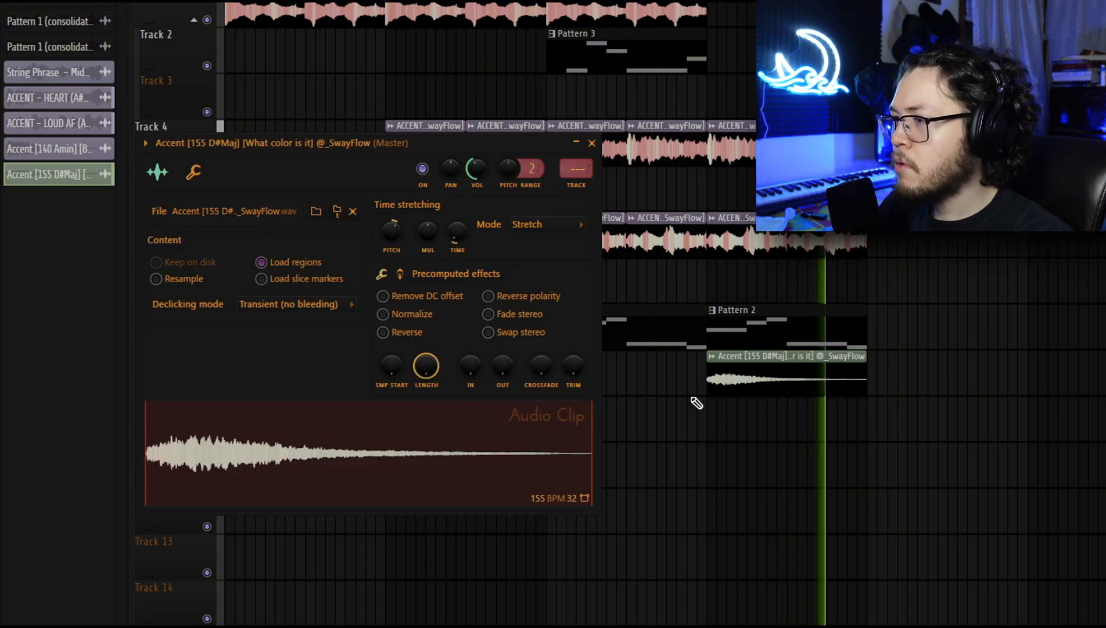
{"action": "left_click_drag", "start_coordinate": [961, 439], "coordinate": [736, 146]}
{"action": "left_click_drag", "start_coordinate": [737, 145], "coordinate": [897, 147]}
{"action": "key", "text": "ctrl+d"}
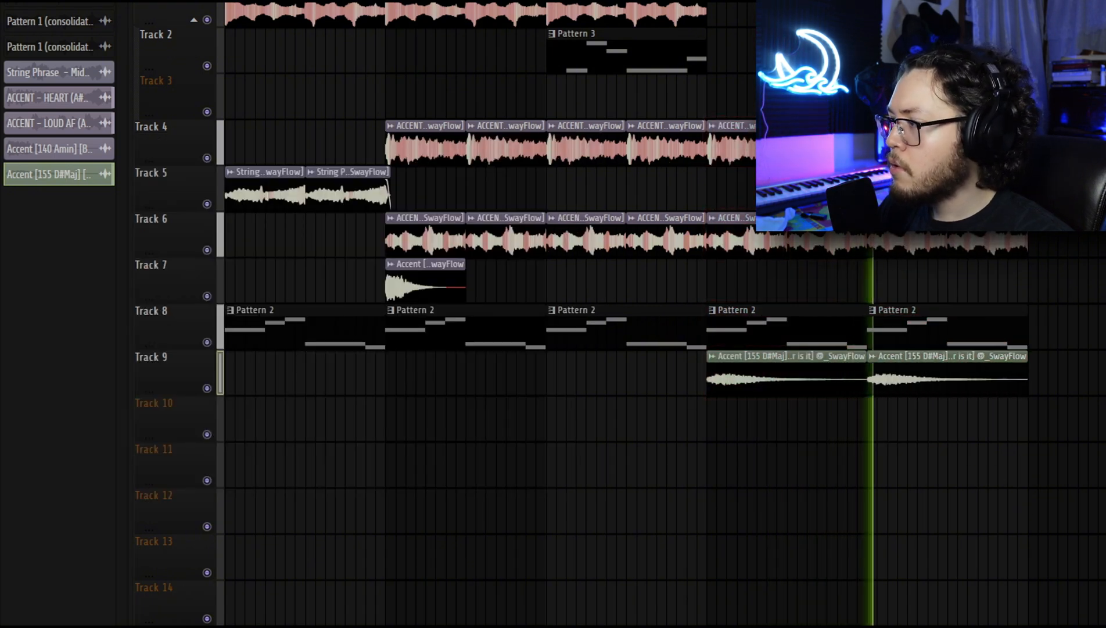
{"action": "scroll", "coordinate": [666, 314], "scroll_direction": "down", "scroll_amount": 1}
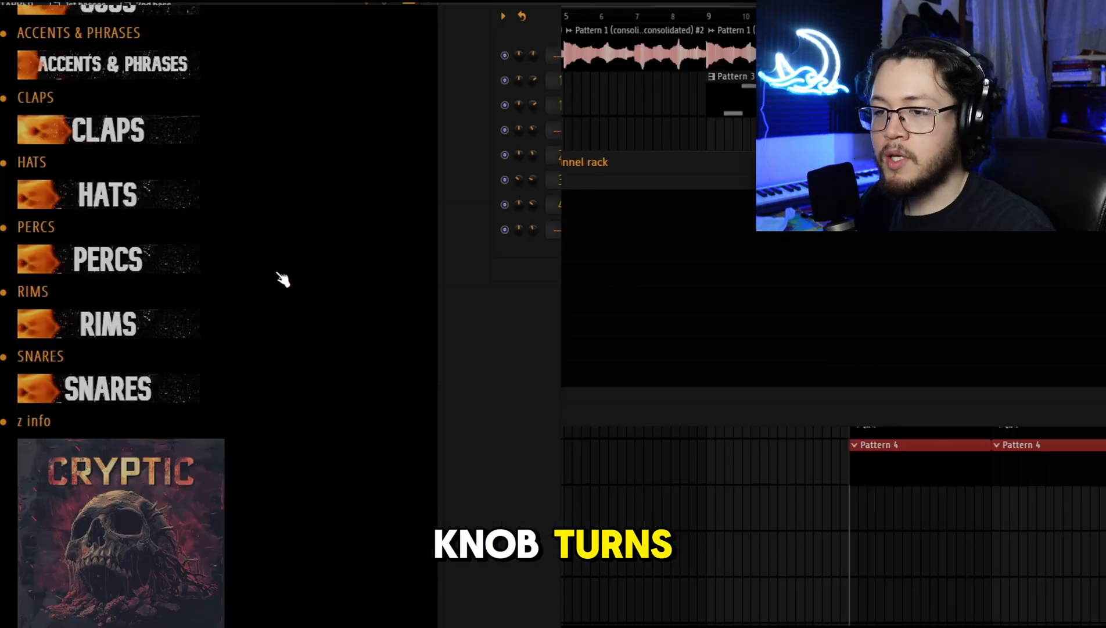
Add the SNARE - SNAKE sample from the Cryptic kit to the channel rack for Pattern 4
{"action": "left_click", "coordinate": [187, 372]}
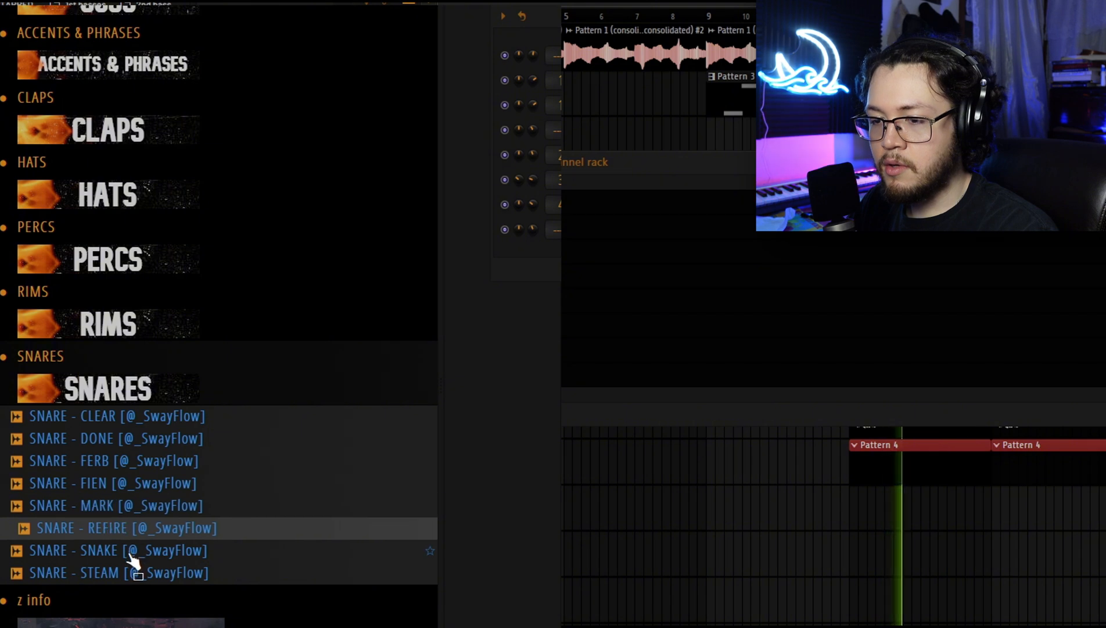
{"action": "left_click_drag", "start_coordinate": [123, 553], "coordinate": [555, 295]}
{"action": "key", "text": "space"}
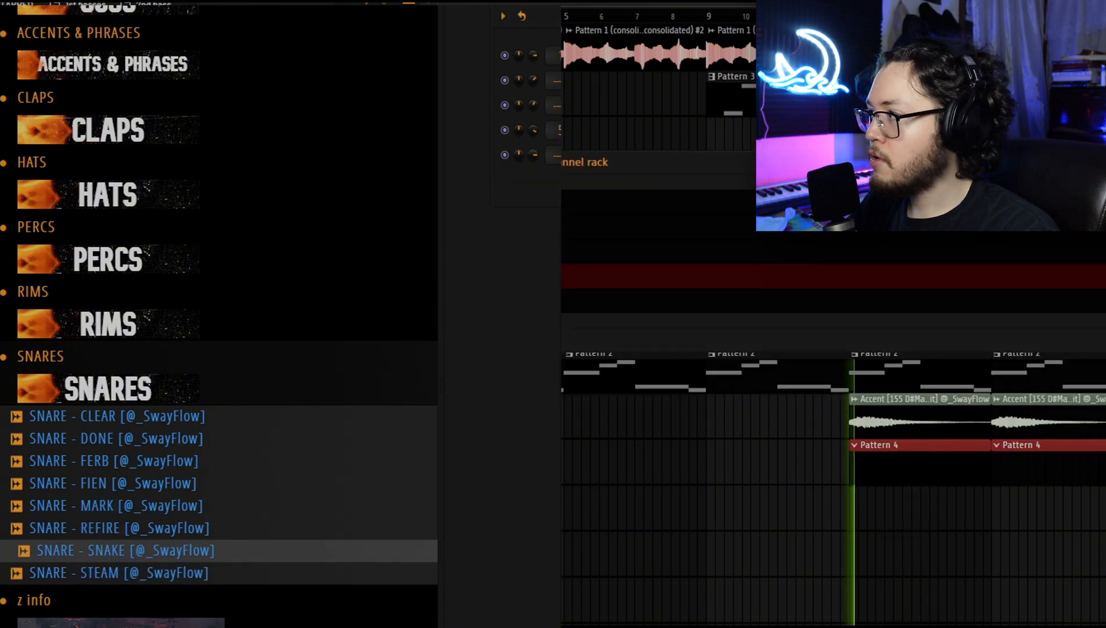
{"action": "key", "text": "plus"}
{"action": "key", "text": "space"}
Place SNARE - SNAKE hits on steps 9, 19, 25 and 41 of Pattern 4
{"action": "left_click", "coordinate": [637, 300]}
{"action": "left_click", "coordinate": [769, 300]}
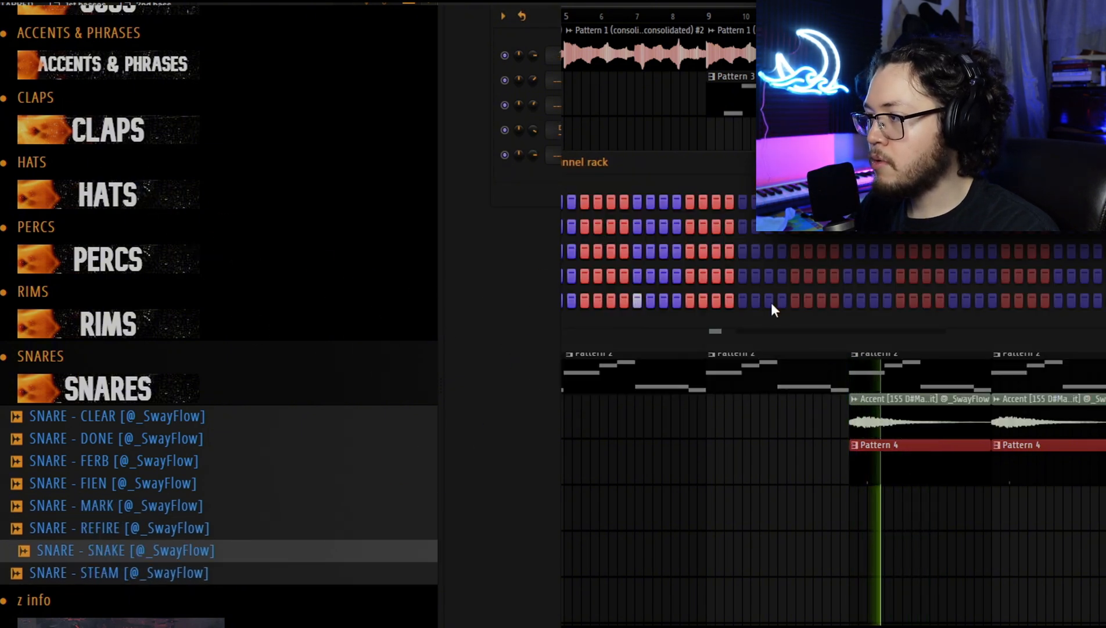
{"action": "left_click", "coordinate": [848, 301]}
{"action": "left_click", "coordinate": [1058, 301]}
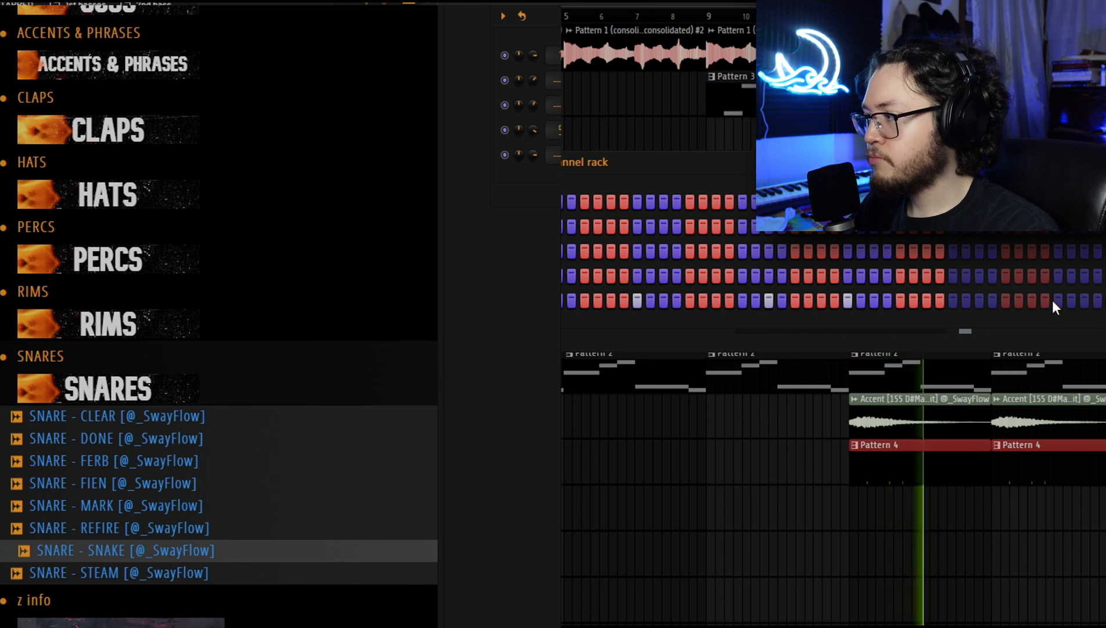
Audition the kit's hats, add HAT - EYE to the channel rack and fill it every 2 steps
{"action": "left_click", "coordinate": [107, 194]}
{"action": "left_click", "coordinate": [110, 334]}
{"action": "left_click", "coordinate": [110, 355]}
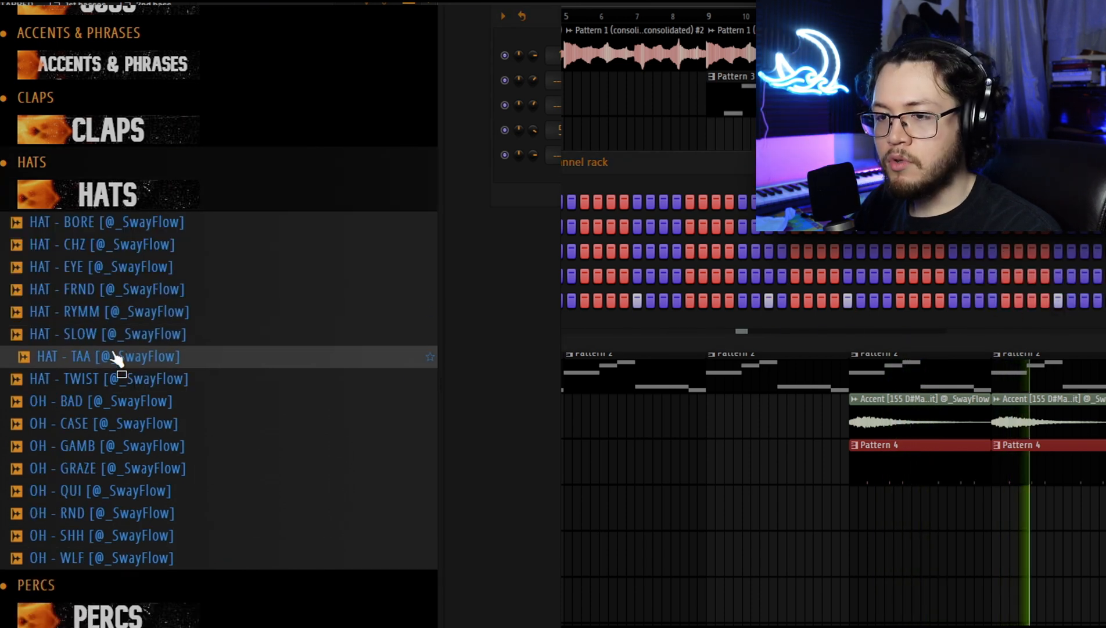
{"action": "left_click", "coordinate": [115, 267]}
{"action": "left_click_drag", "start_coordinate": [523, 354], "coordinate": [506, 327]}
{"action": "right_click", "coordinate": [506, 324]}
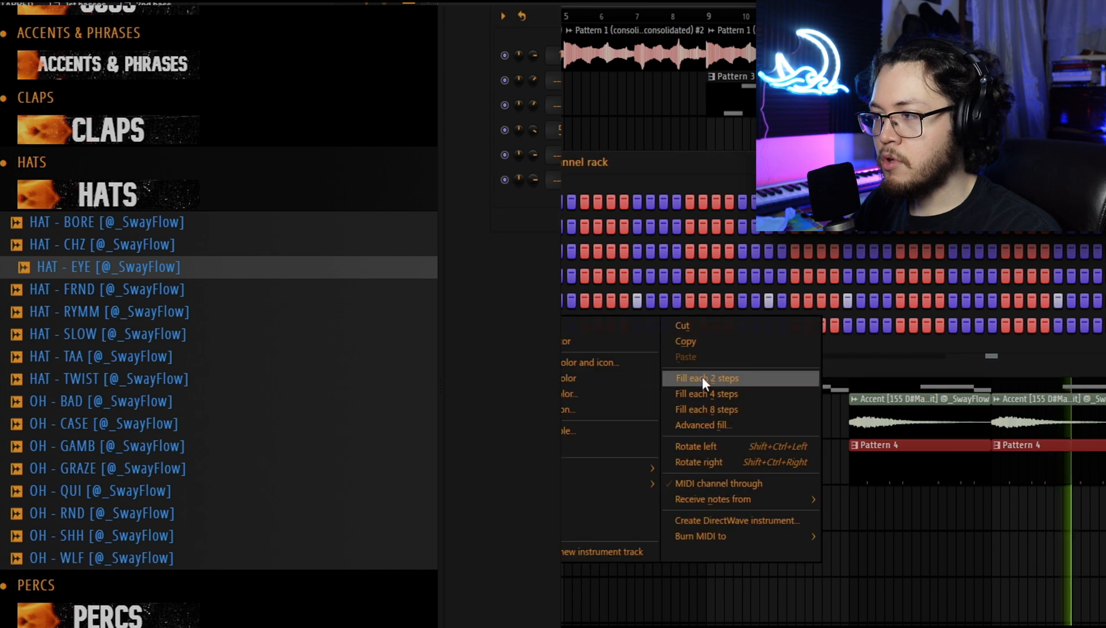
{"action": "left_click", "coordinate": [705, 378]}
Audition the kit's open hats and add OH - RND to the channel rack
{"action": "left_click", "coordinate": [108, 490]}
{"action": "left_click", "coordinate": [106, 468]}
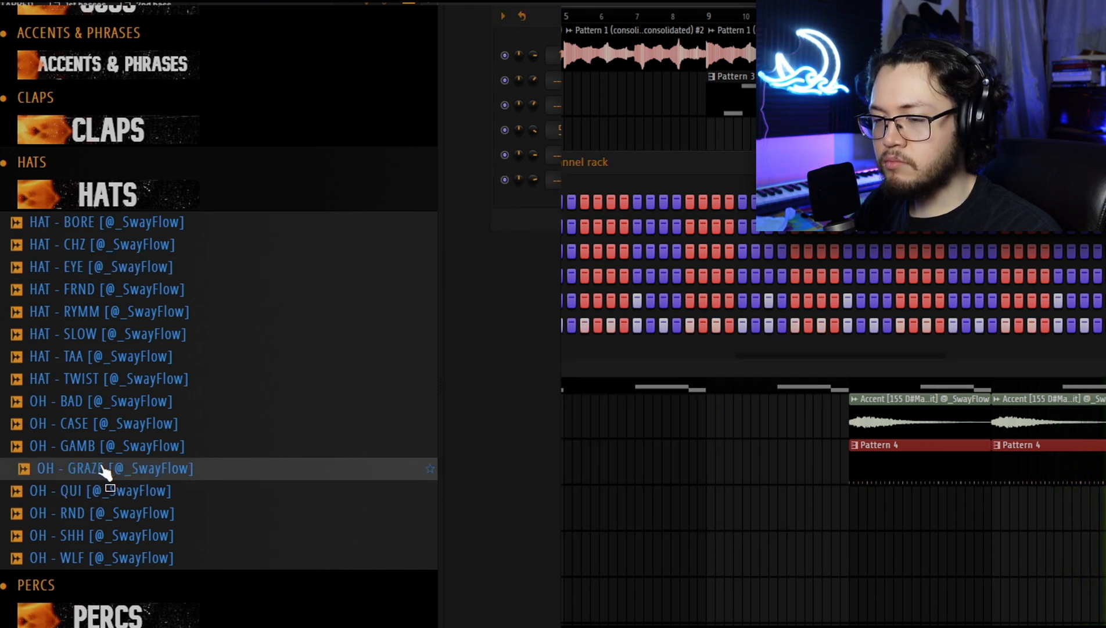
{"action": "left_click", "coordinate": [100, 447]}
{"action": "left_click", "coordinate": [98, 431]}
{"action": "left_click", "coordinate": [90, 517]}
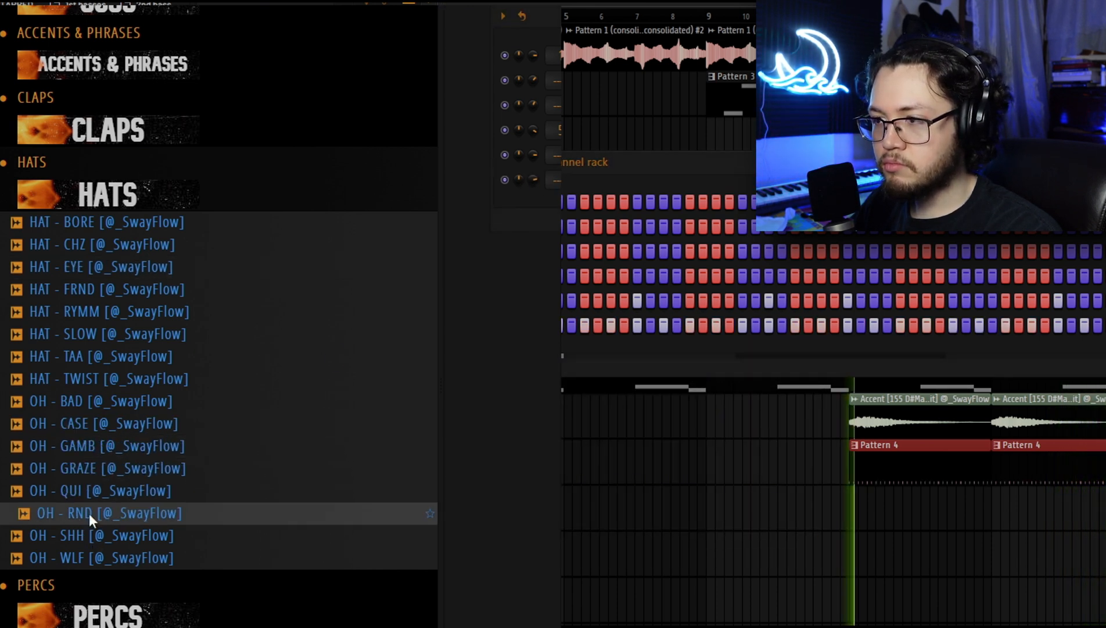
{"action": "left_click_drag", "start_coordinate": [90, 517], "coordinate": [523, 349]}
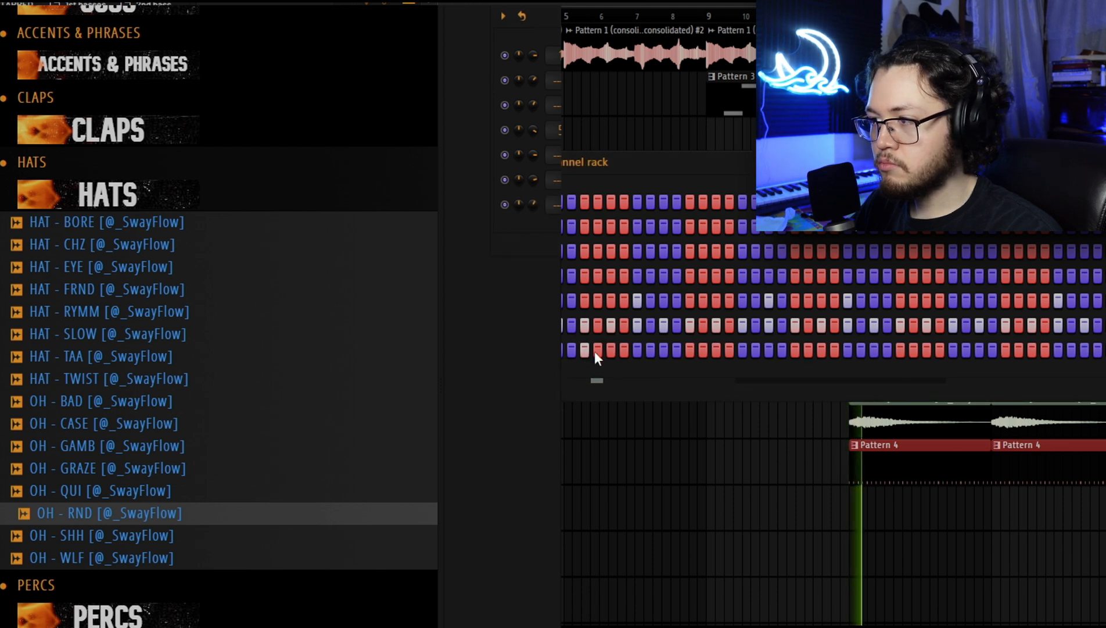
Add the OH - SHH and OH - WLF open hat samples to the channel rack
{"action": "key", "text": "space"}
{"action": "left_click_drag", "start_coordinate": [139, 539], "coordinate": [549, 248]}
{"action": "left_click_drag", "start_coordinate": [129, 561], "coordinate": [507, 271]}
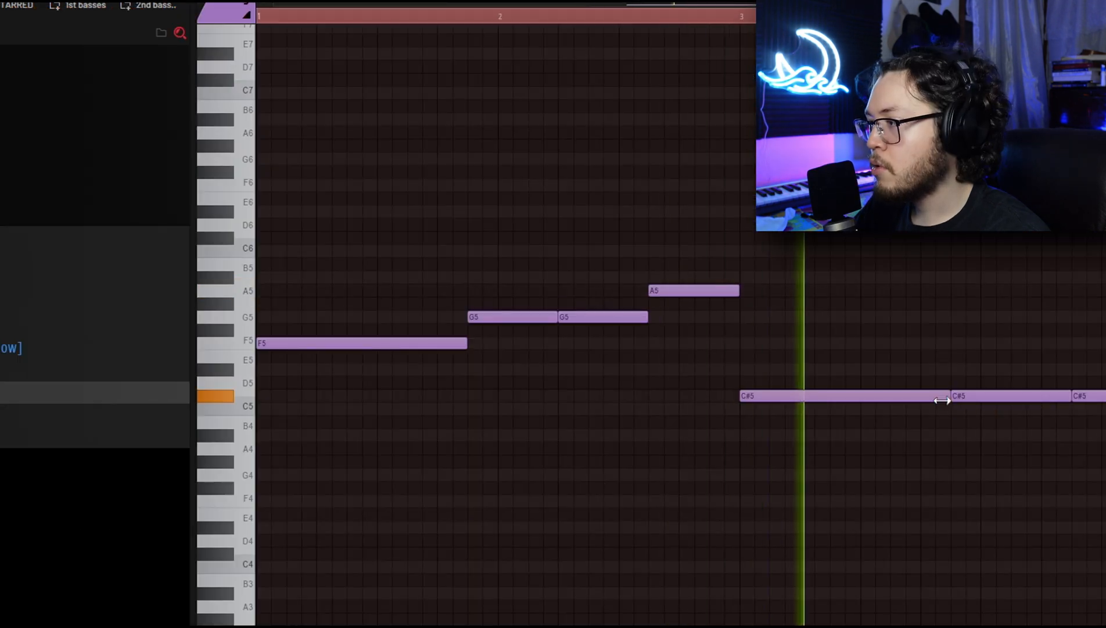
Shorten the second C#5 note to the length of the G5 notes, with the third C#5 following directly, and play it back
{"action": "key", "text": "space"}
{"action": "left_click_drag", "start_coordinate": [1070, 396], "coordinate": [1051, 395]}
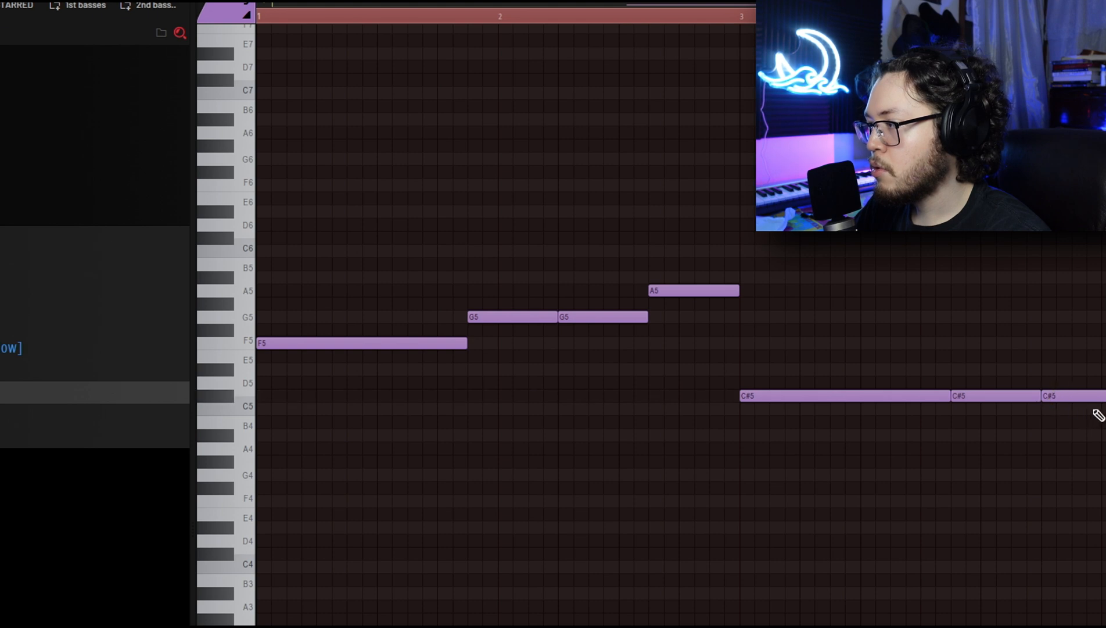
{"action": "key", "text": "space"}
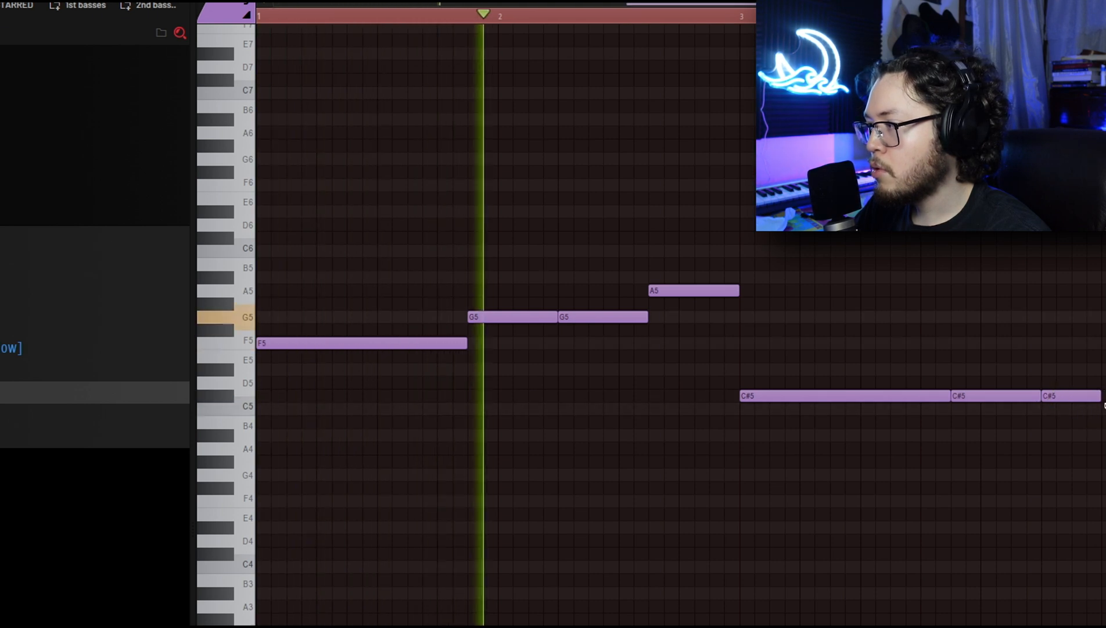
Select all the notes in the bass line and transpose them up one octave
{"action": "key", "text": "ctrl+a"}
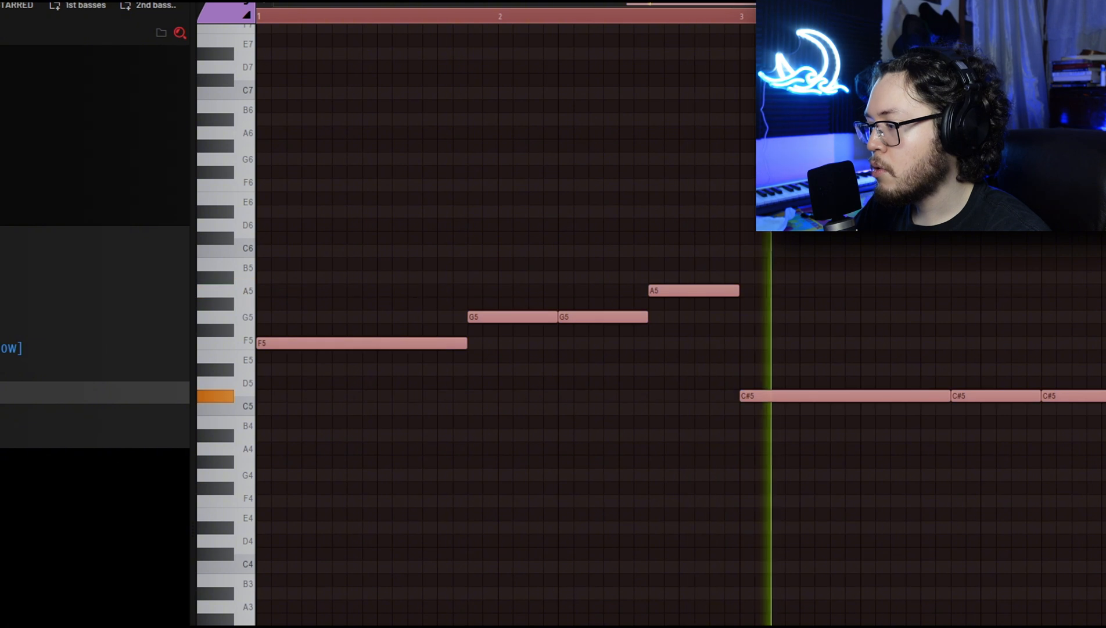
{"action": "left_click", "coordinate": [982, 272], "text": "ctrl"}
{"action": "key", "text": "ctrl+a"}
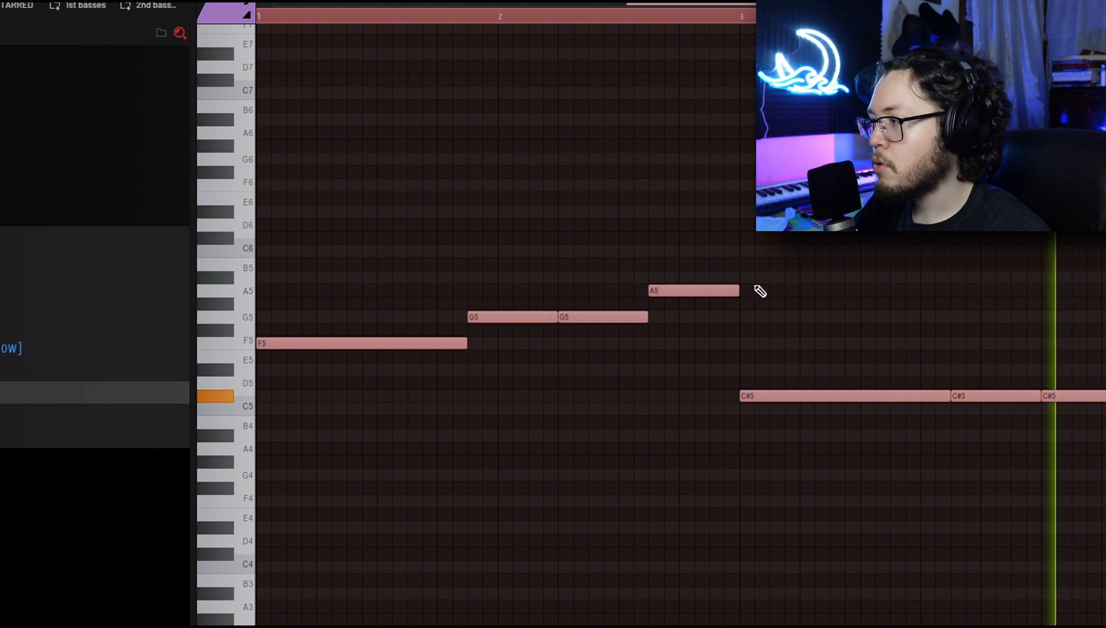
{"action": "key", "text": "ctrl+Up"}
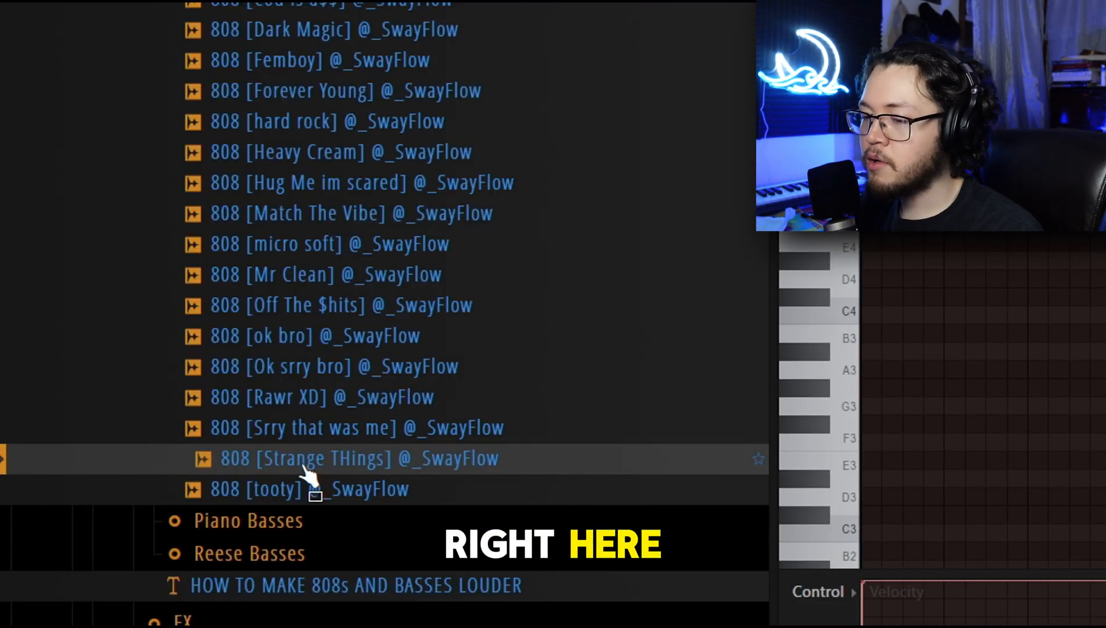
Load the 808 [Strange THings] sample into the channel rack and raise its precomputed Boost and EQ while auditioning it
{"action": "left_click_drag", "start_coordinate": [308, 473], "coordinate": [565, 423]}
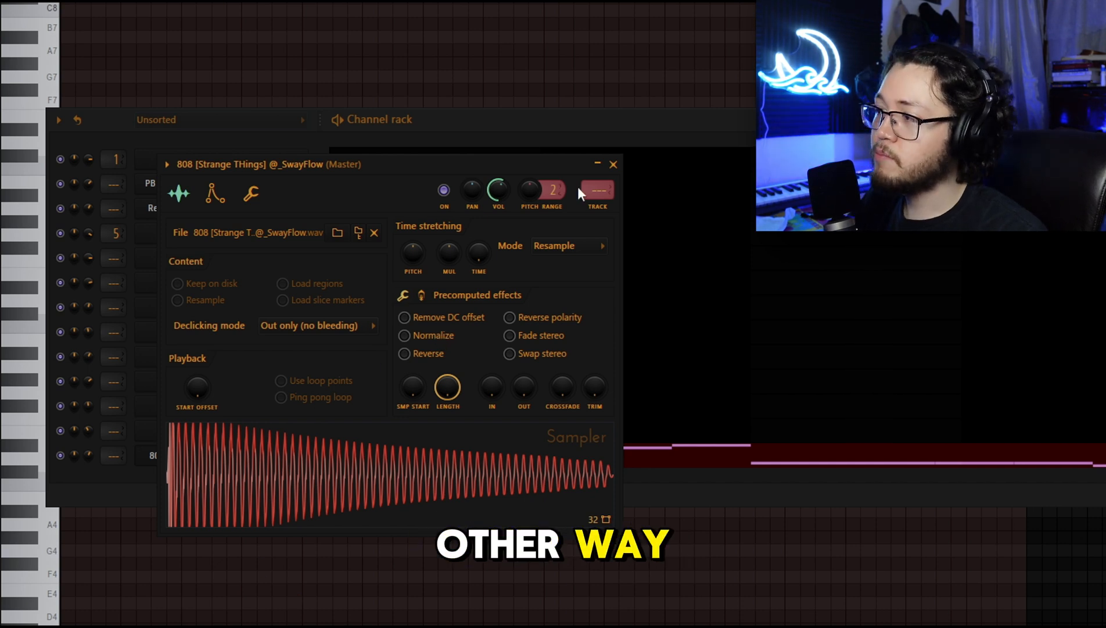
{"action": "left_click", "coordinate": [423, 301]}
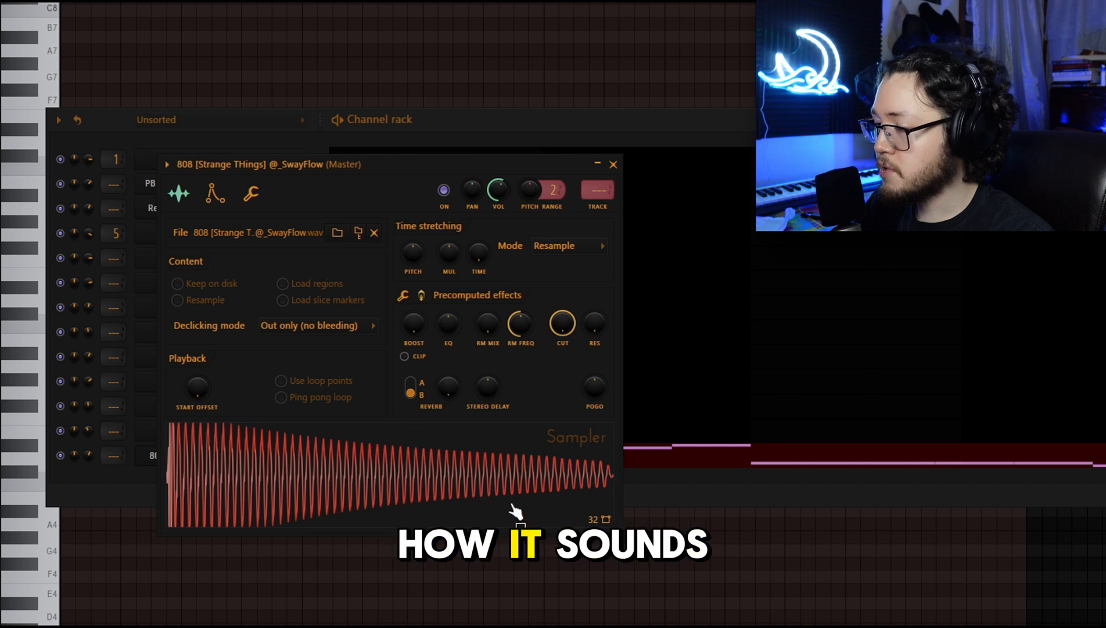
{"action": "key", "text": "space"}
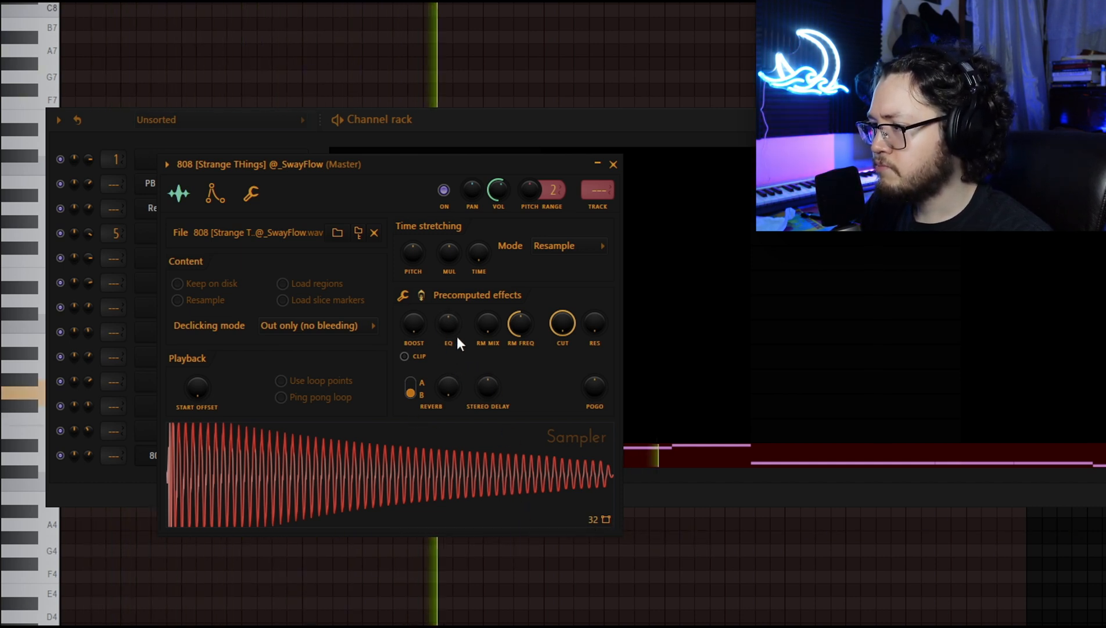
{"action": "key", "text": "space"}
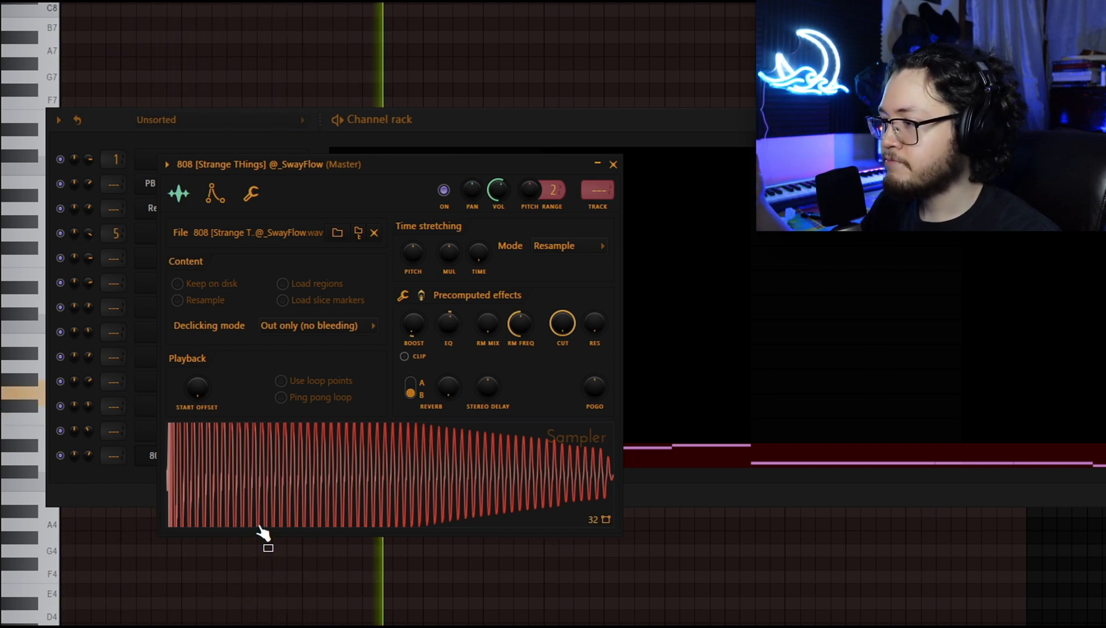
{"action": "left_click_drag", "start_coordinate": [411, 330], "coordinate": [411, 324]}
{"action": "key", "text": "space"}
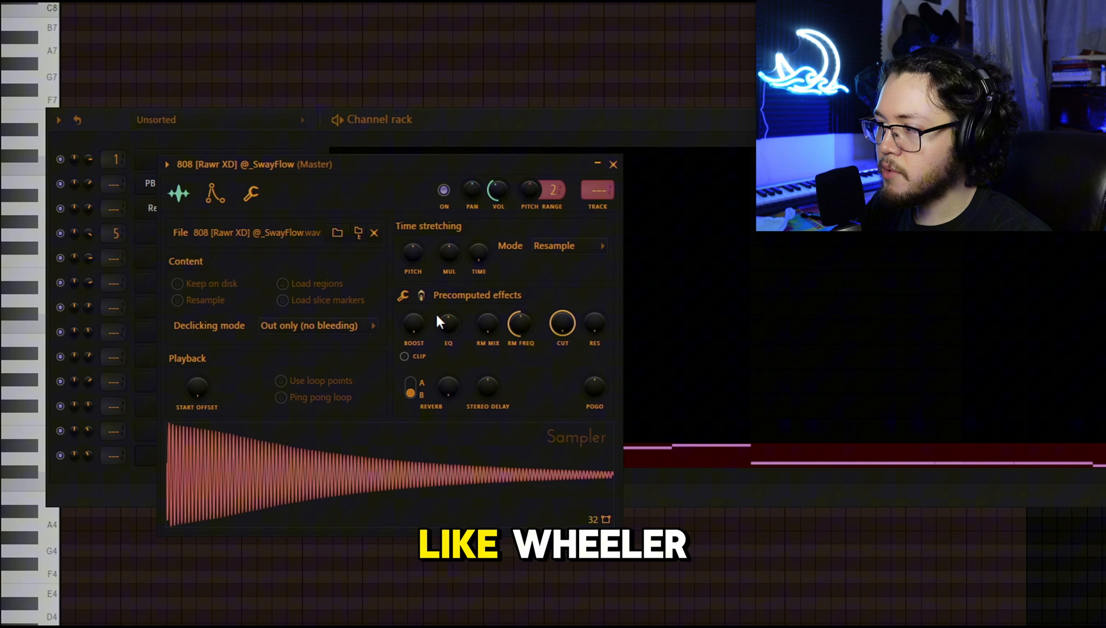
Raise the precomputed Boost and EQ of the 808 [Rawr XD] sample and transpose its notes down one octave
{"action": "key", "text": "space"}
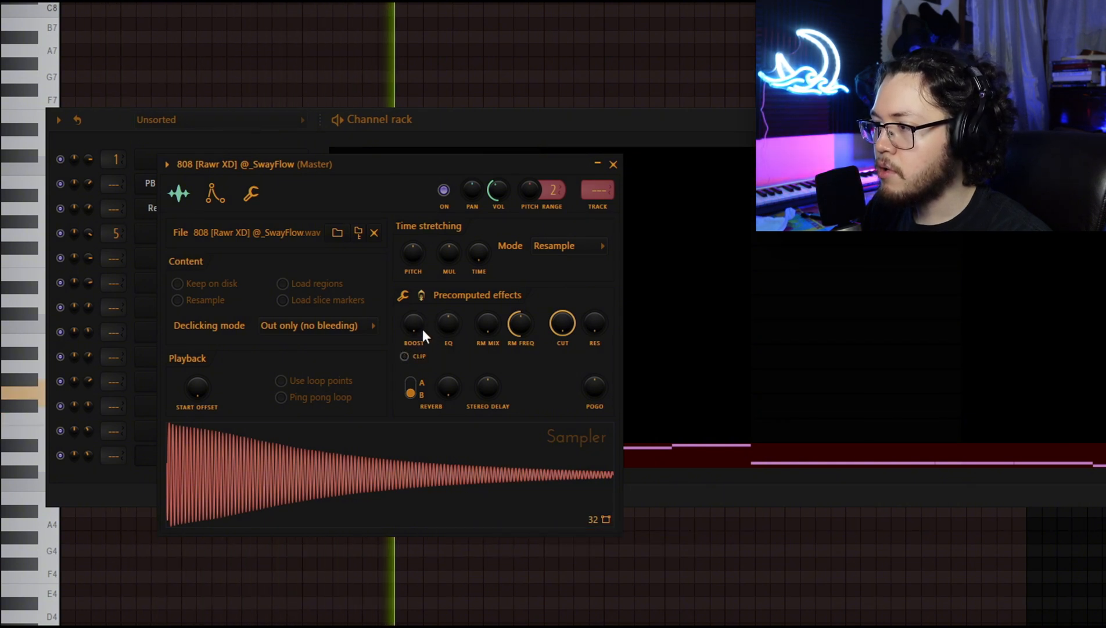
{"action": "key", "text": "space"}
{"action": "left_click_drag", "start_coordinate": [410, 326], "coordinate": [445, 321]}
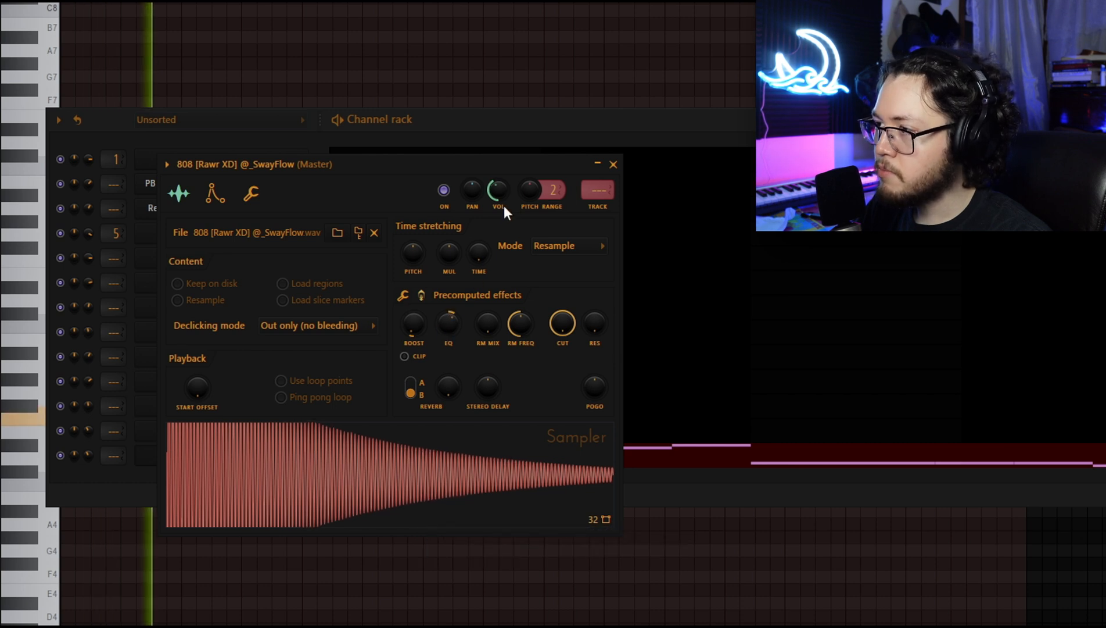
{"action": "key", "text": "F7"}
{"action": "key", "text": "ctrl+Down"}
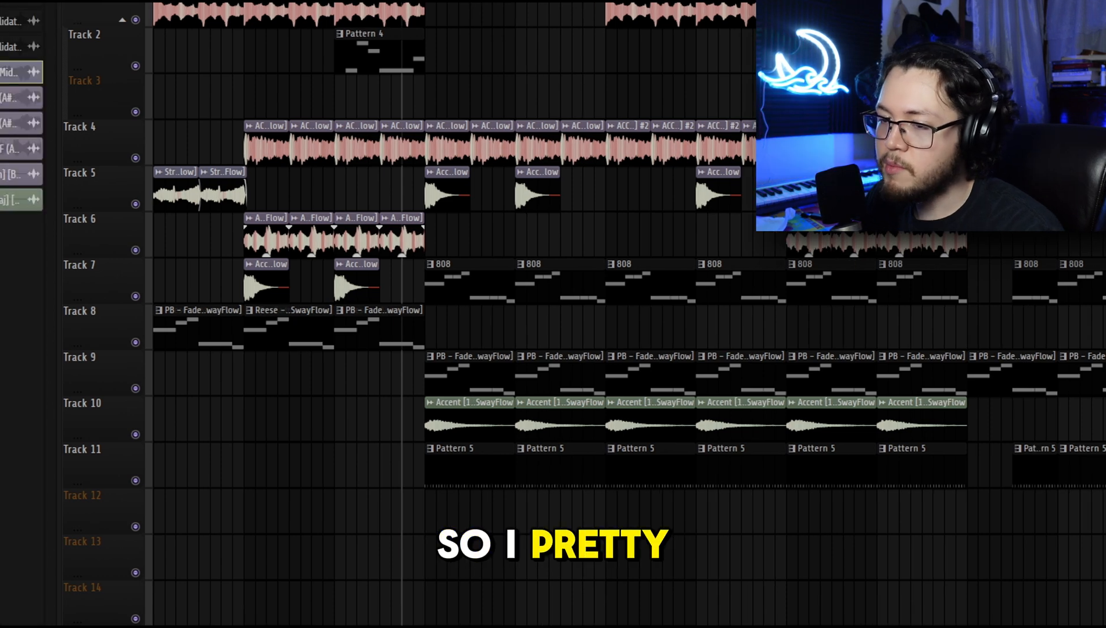
Place the Cymatics - Reverse Sweep Impact 1 sample on Track 12 with its peak at the drop, where the 808 enters
{"action": "left_click_drag", "start_coordinate": [0, 465], "coordinate": [440, 512]}
{"action": "scroll", "coordinate": [424, 232], "scroll_direction": "up", "scroll_amount": 3}
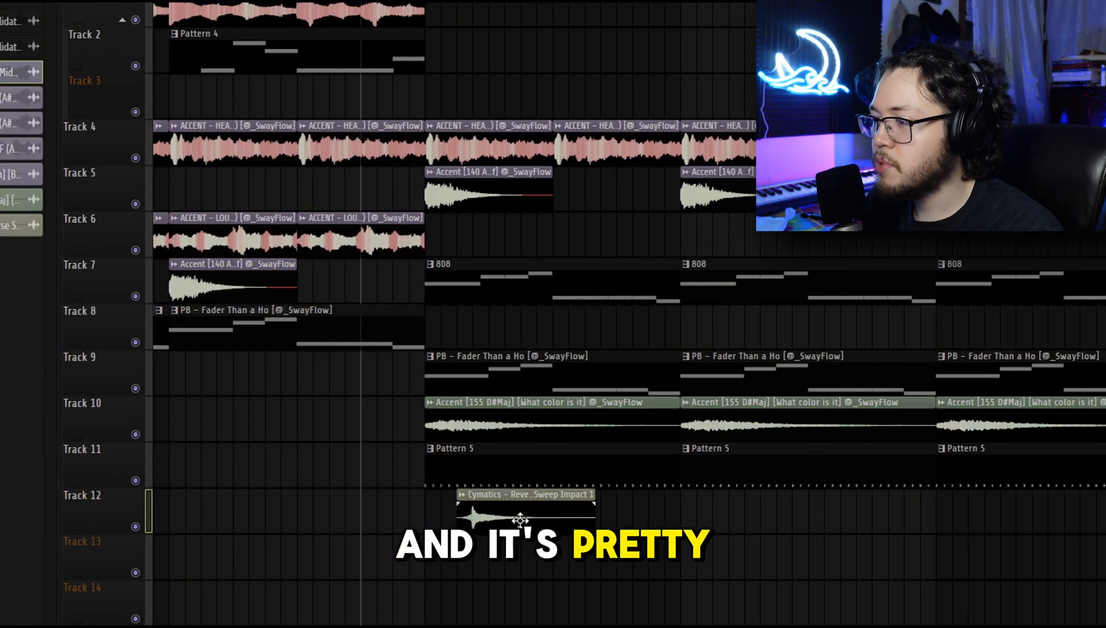
{"action": "left_click_drag", "start_coordinate": [519, 519], "coordinate": [473, 521]}
{"action": "scroll", "coordinate": [424, 526], "scroll_direction": "up", "scroll_amount": 4}
{"action": "scroll", "coordinate": [421, 518], "scroll_direction": "up", "scroll_amount": 5}
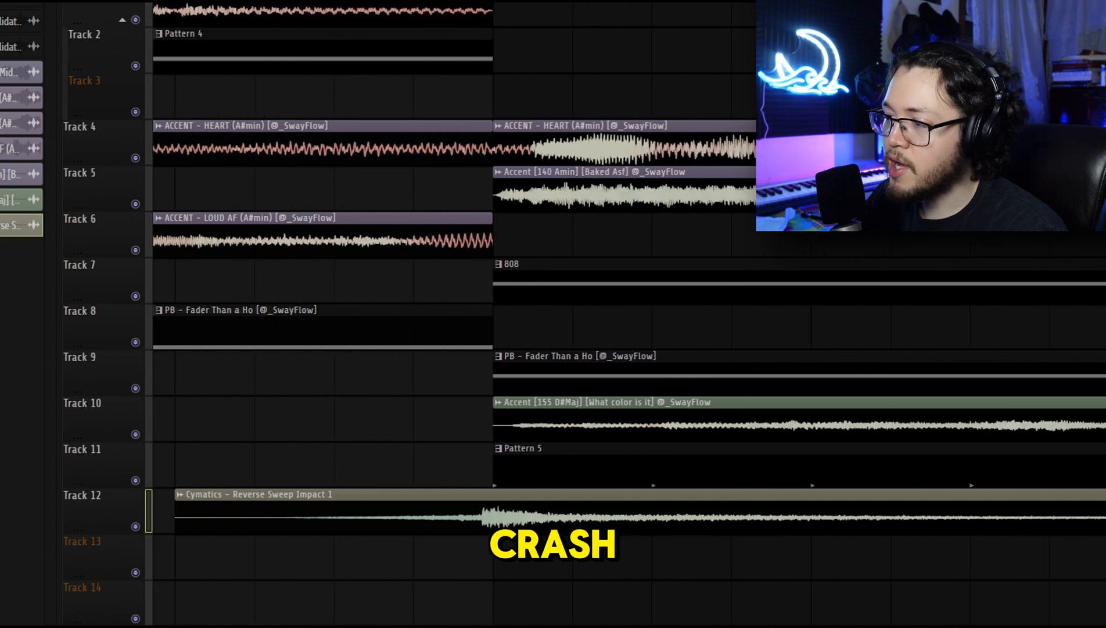
Lower the volume and pitch of the Reverse Sweep Impact 1 clip
{"action": "double_click", "coordinate": [573, 493]}
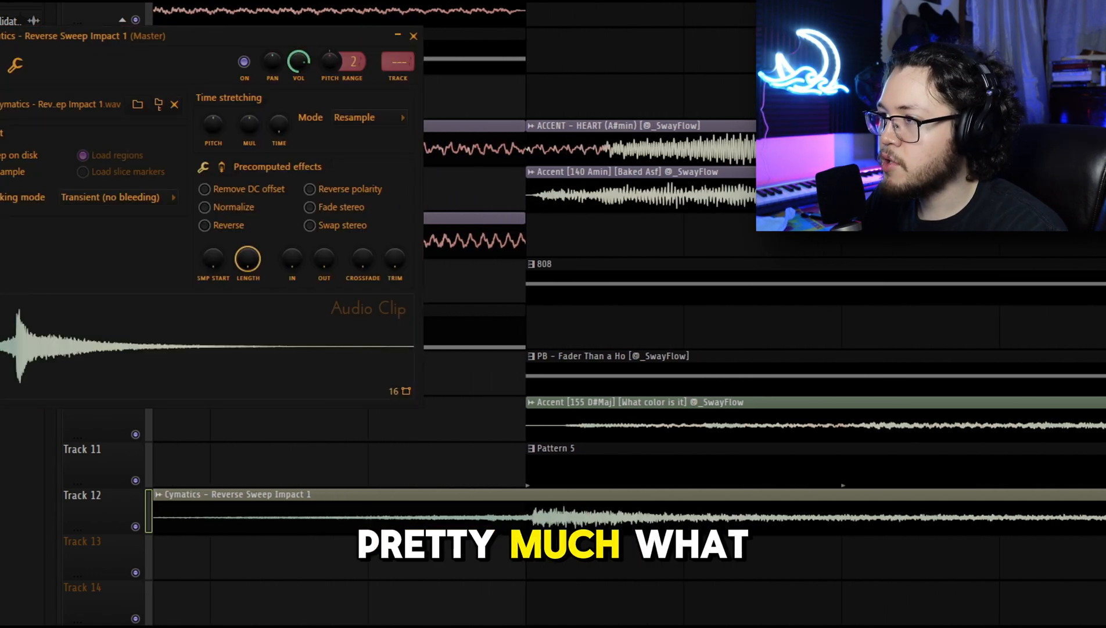
{"action": "left_click_drag", "start_coordinate": [329, 61], "coordinate": [329, 81]}
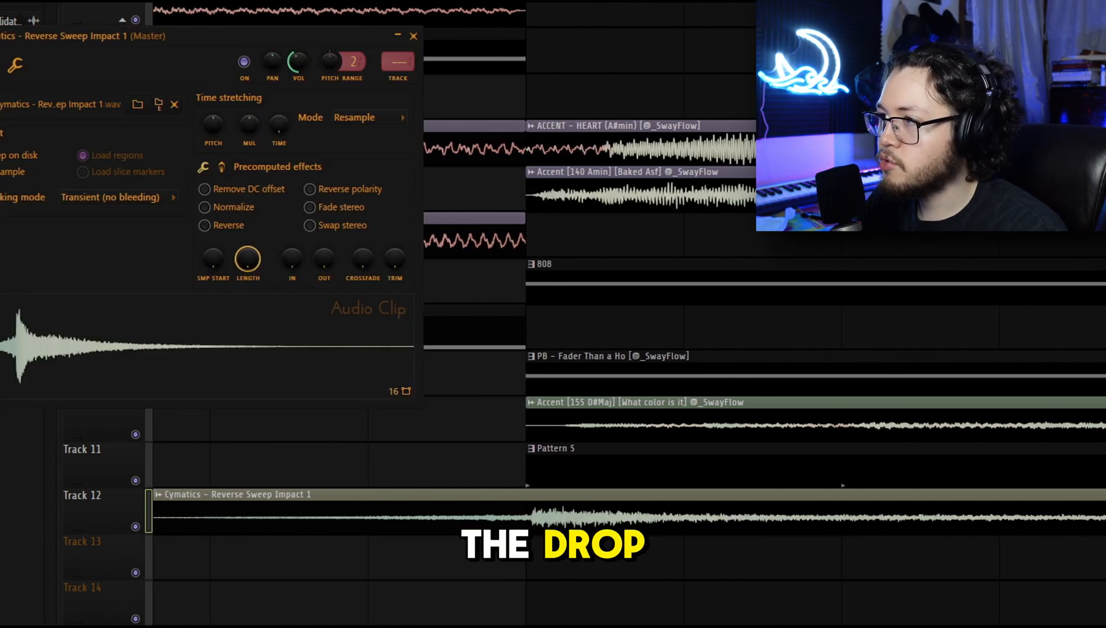
{"action": "left_click", "coordinate": [651, 430]}
{"action": "scroll", "coordinate": [523, 454], "scroll_direction": "down", "scroll_amount": 5}
Preview the Accent [140 Amin] [Baked Asf] sample and play the arrangement around the drop
{"action": "double_click", "coordinate": [603, 204]}
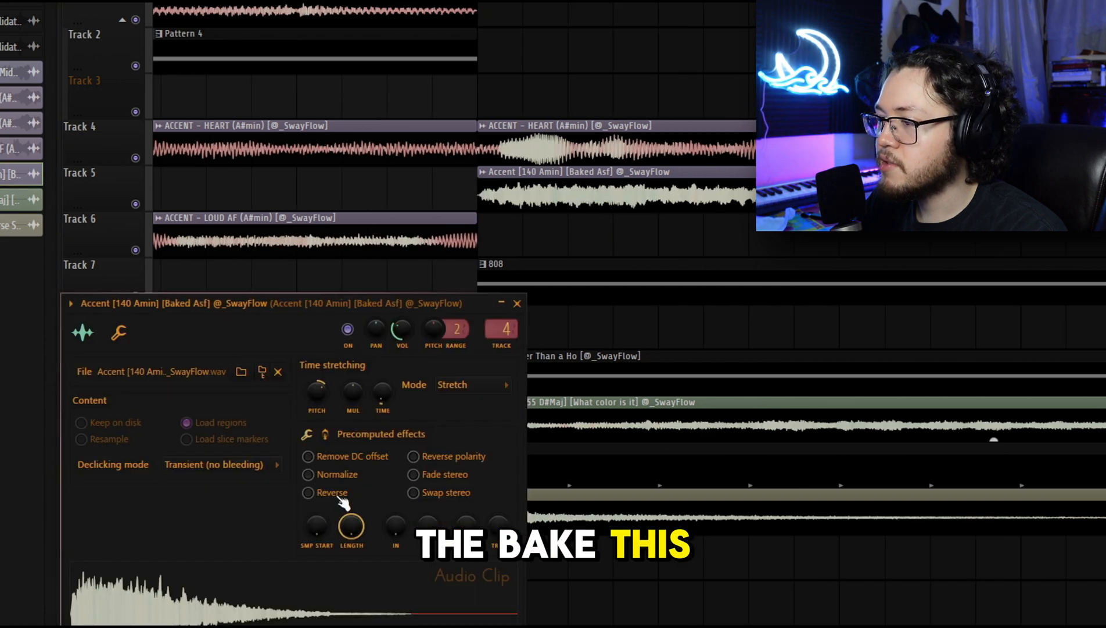
{"action": "left_click", "coordinate": [248, 590]}
{"action": "key", "text": "Escape"}
{"action": "key", "text": "space"}
{"action": "scroll", "coordinate": [519, 480], "scroll_direction": "down", "scroll_amount": 5}
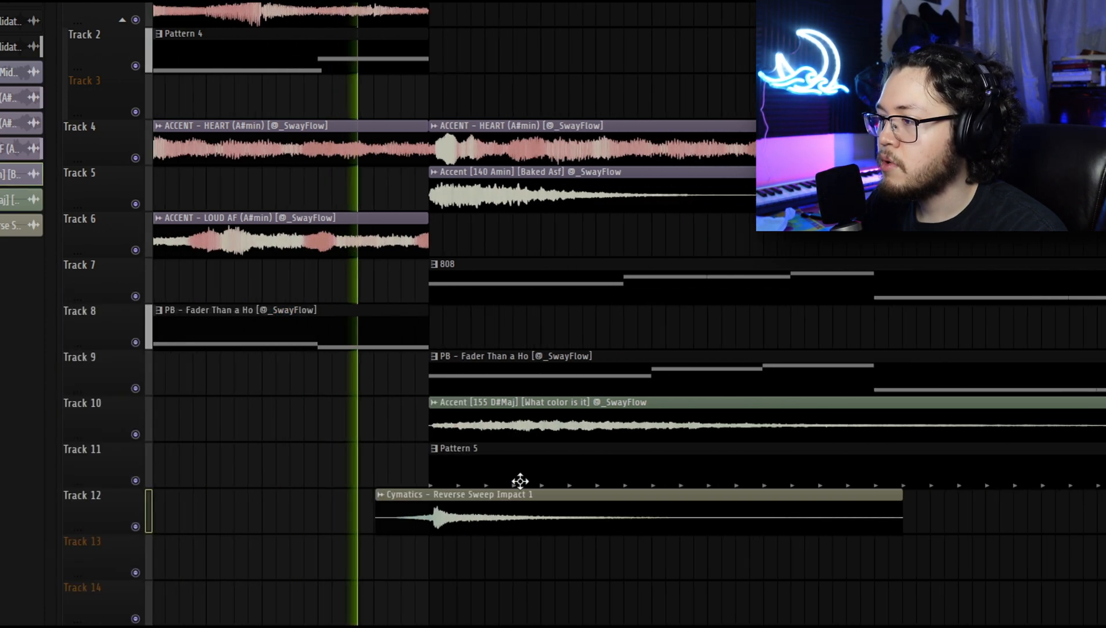
Review the Reverse Sweep Impact 1 settings and repeat the clip on Track 12 just before the third 808 pattern
{"action": "double_click", "coordinate": [508, 511]}
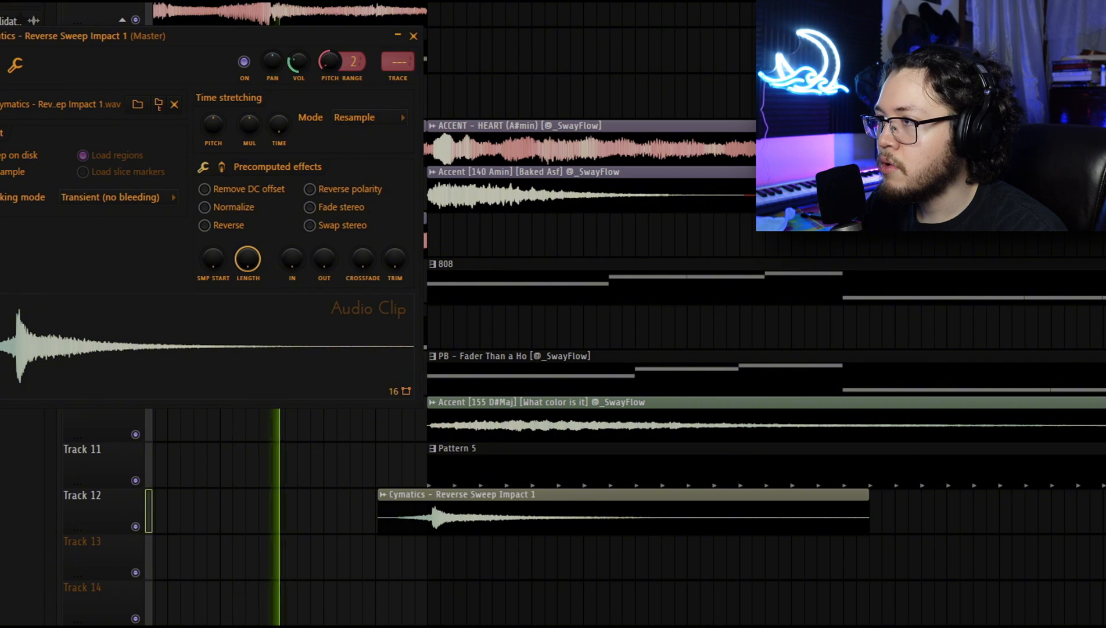
{"action": "key", "text": "Escape"}
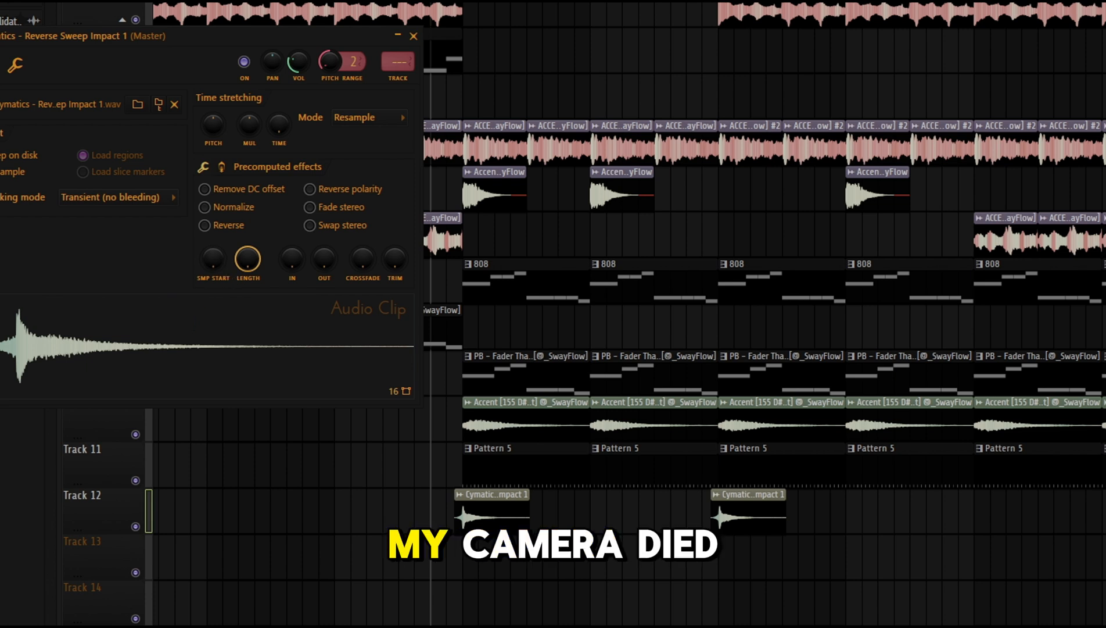
{"action": "key", "text": "Escape"}
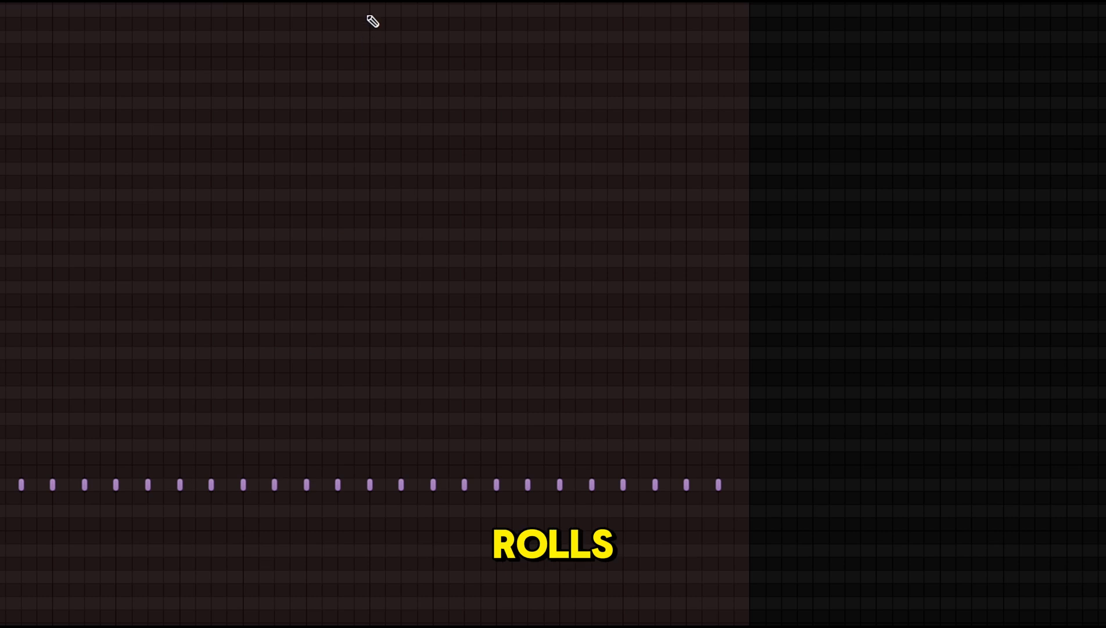
Lengthen the fourth C5 hat note so it reaches the fifth hit
{"action": "scroll", "coordinate": [387, 23], "scroll_direction": "left", "scroll_amount": 3}
{"action": "scroll", "coordinate": [388, 22], "scroll_direction": "up", "scroll_amount": 2}
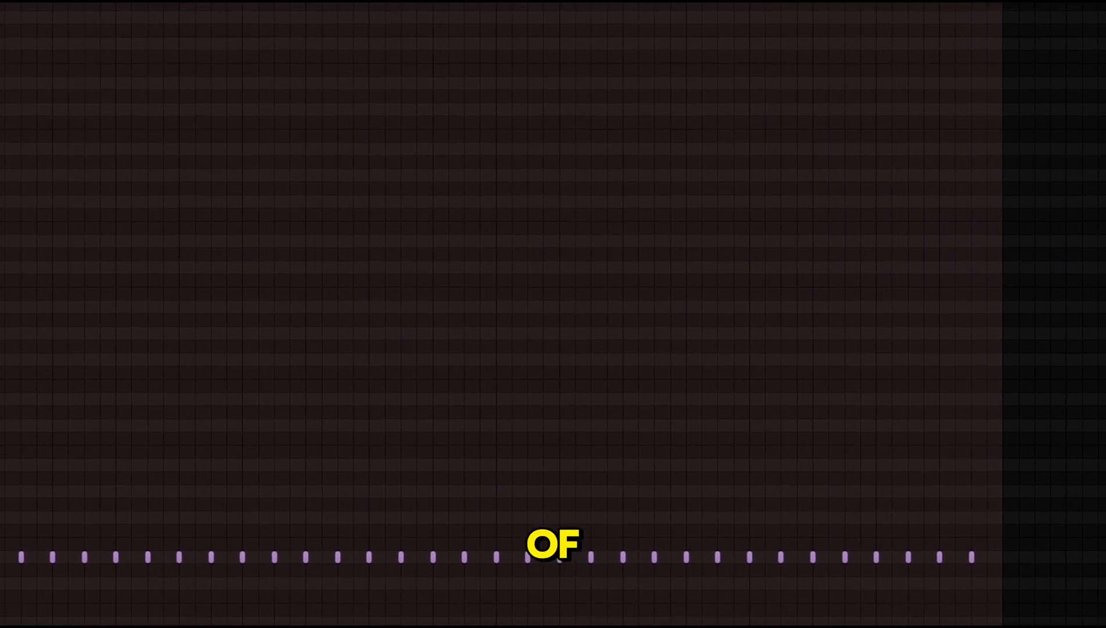
{"action": "scroll", "coordinate": [111, 395], "scroll_direction": "down", "scroll_amount": 4}
{"action": "scroll", "coordinate": [110, 395], "scroll_direction": "up", "scroll_amount": 2}
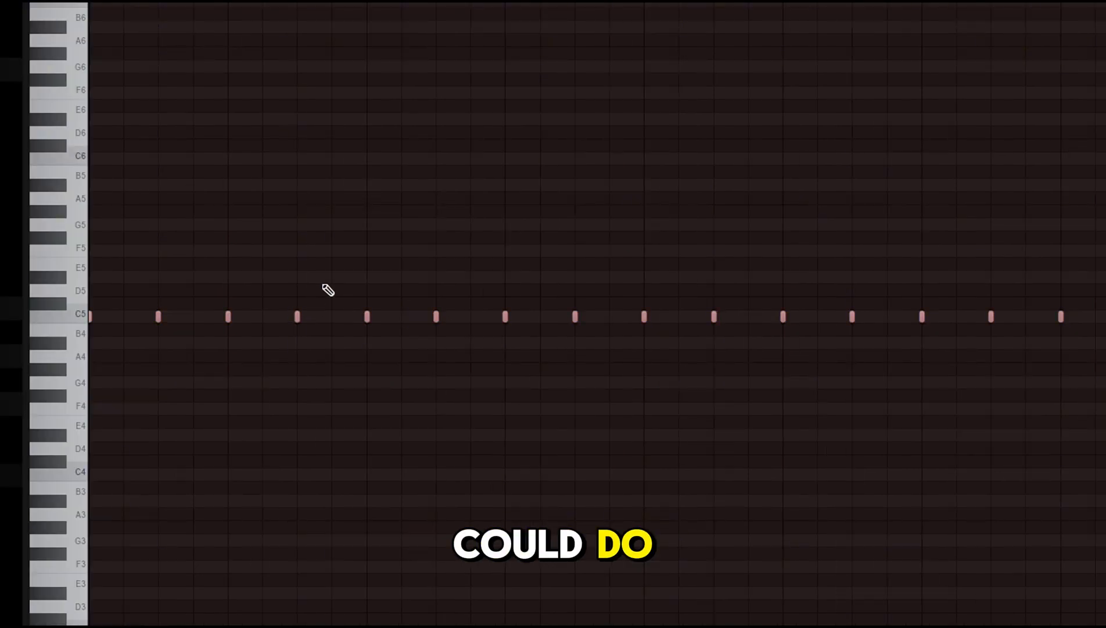
{"action": "left_click", "coordinate": [298, 318]}
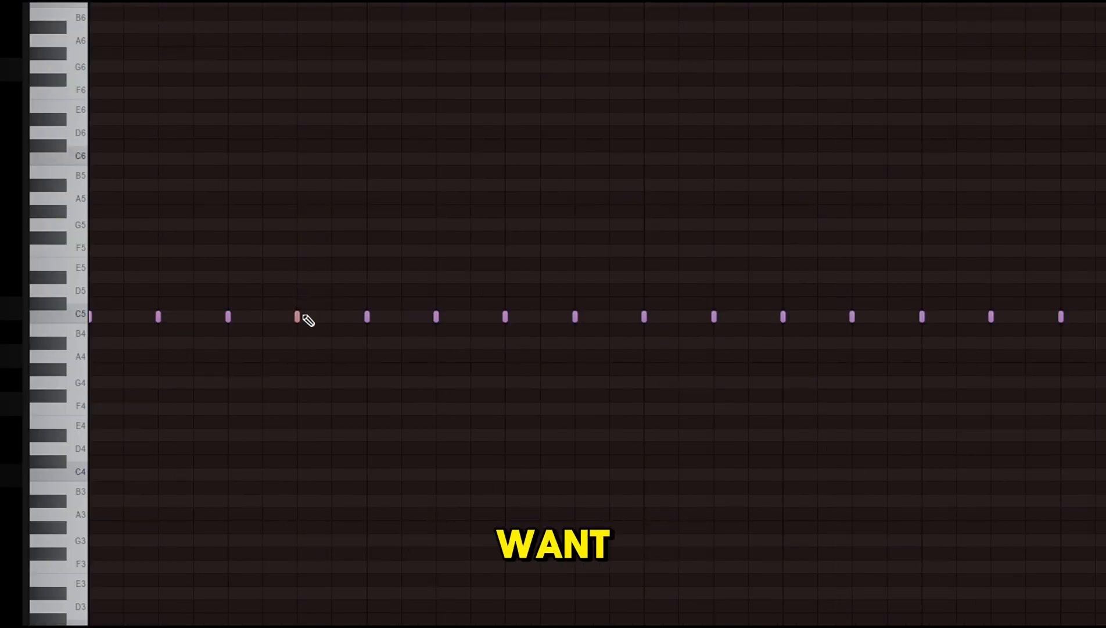
{"action": "mouse_move", "coordinate": [304, 315]}
{"action": "left_mouse_down"}
{"action": "mouse_move", "coordinate": [372, 316]}
{"action": "mouse_move", "coordinate": [332, 317]}
{"action": "mouse_move", "coordinate": [329, 351]}
{"action": "mouse_move", "coordinate": [370, 359]}
{"action": "left_mouse_up"}
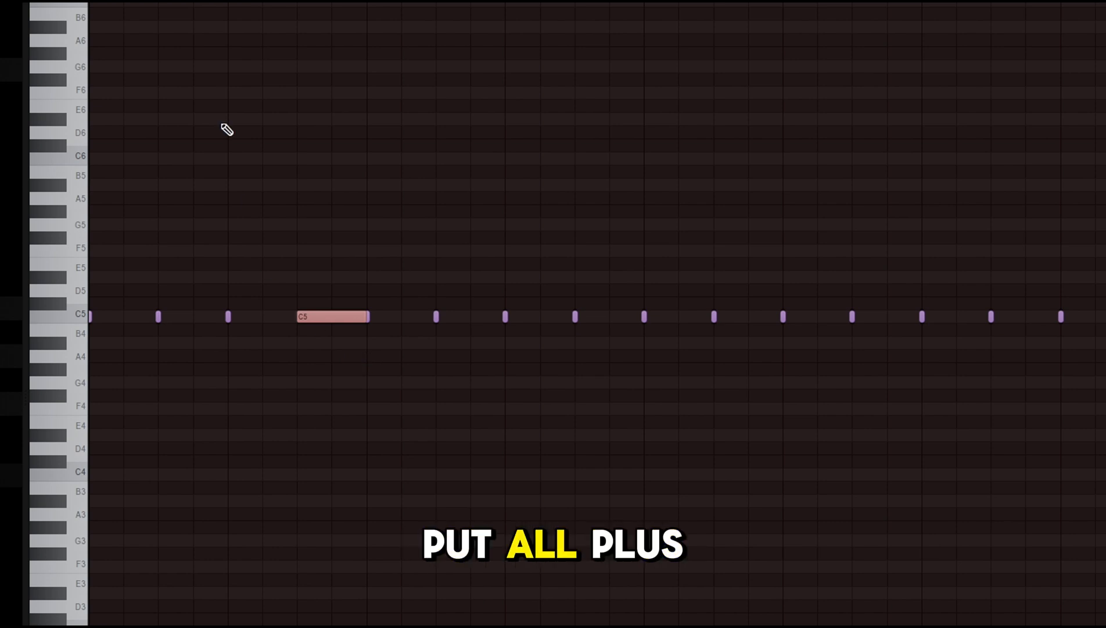
Chop the lengthened hat note into eight equal slices and draw a falling velocity ramp across them
{"action": "key", "text": "alt+u"}
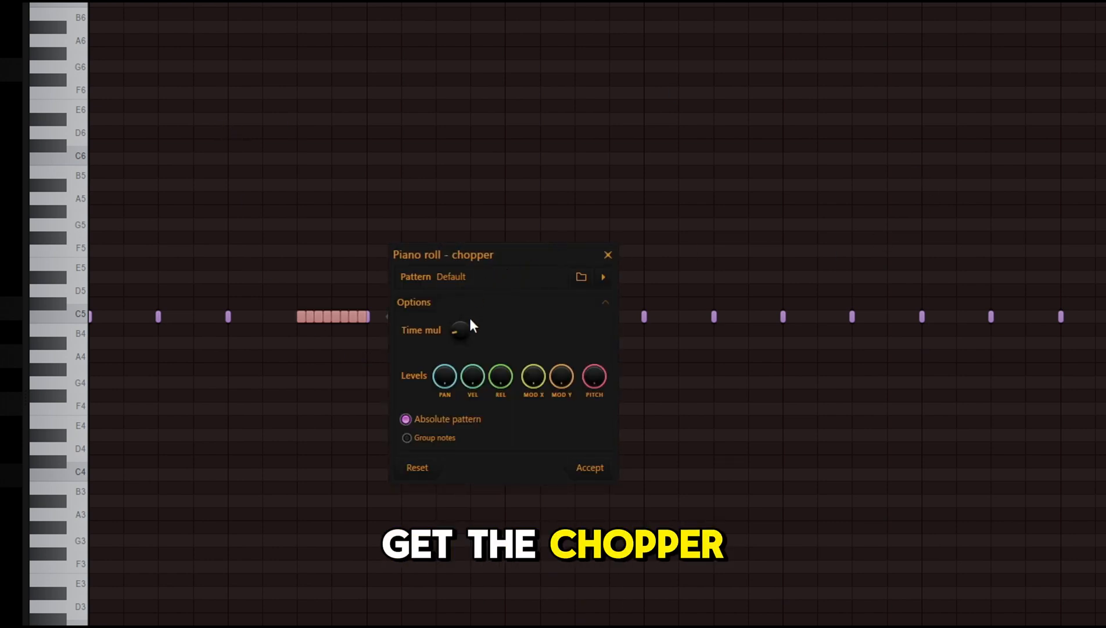
{"action": "mouse_move", "coordinate": [470, 319]}
{"action": "left_mouse_down"}
{"action": "mouse_move", "coordinate": [470, 299]}
{"action": "mouse_move", "coordinate": [460, 325]}
{"action": "left_mouse_up"}
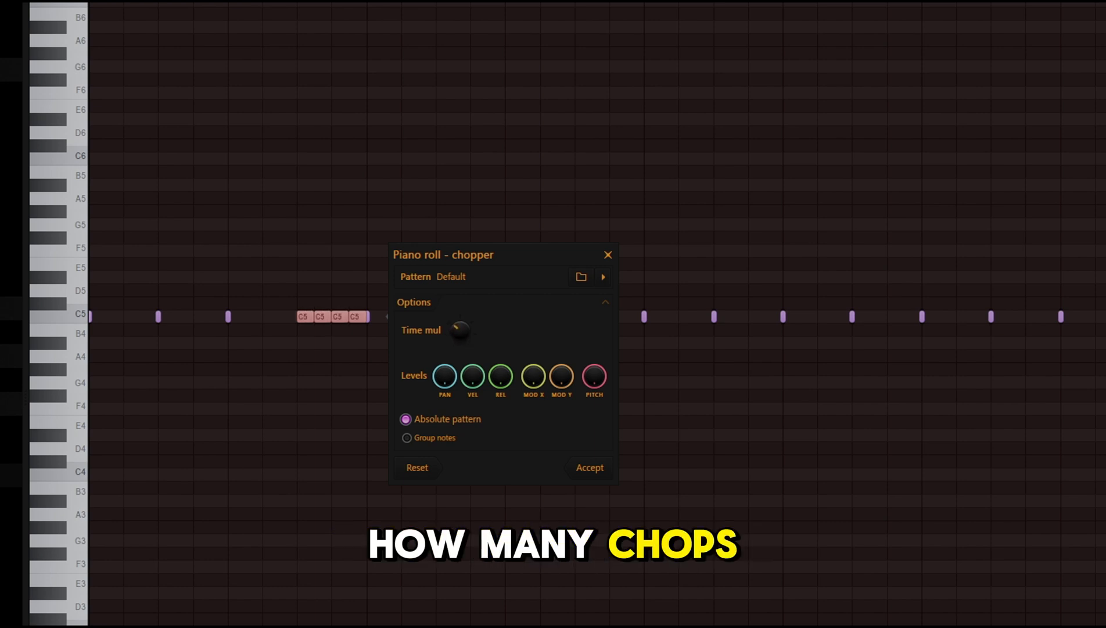
{"action": "key", "text": "Return"}
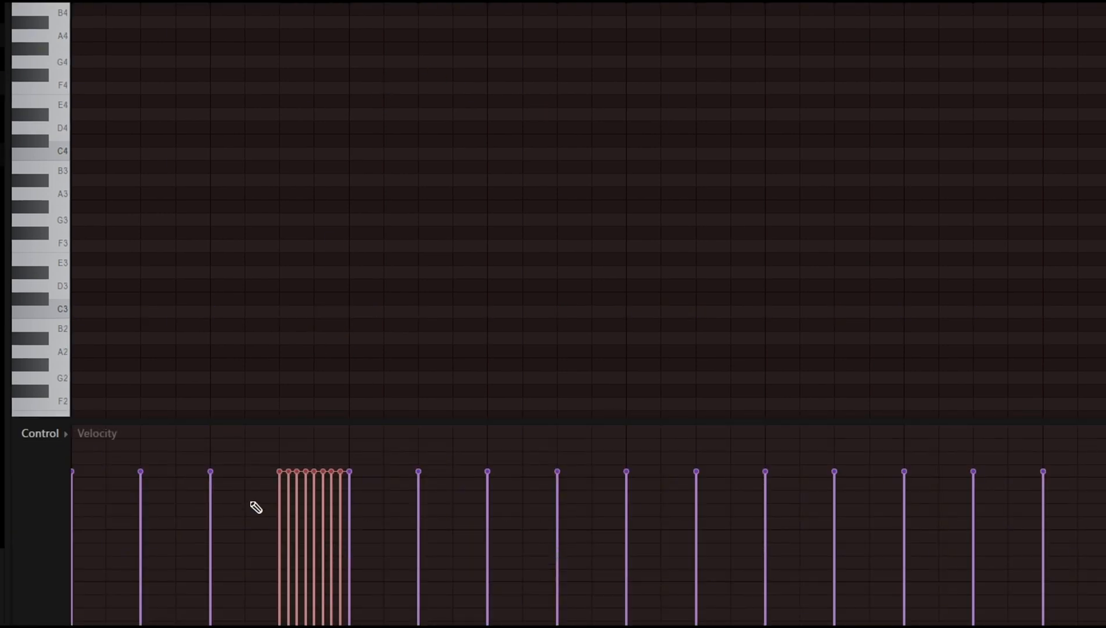
{"action": "left_click_drag", "start_coordinate": [280, 490], "coordinate": [337, 565]}
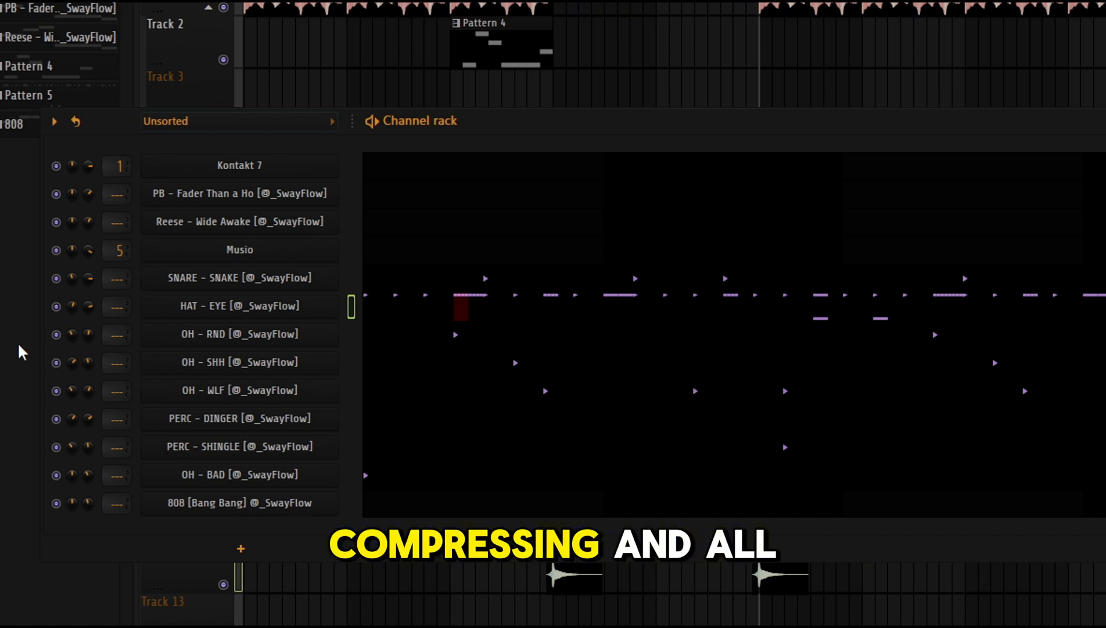
Examine the mixer and the settings of the ACCENT - LOUD AF clip
{"action": "key", "text": "F9"}
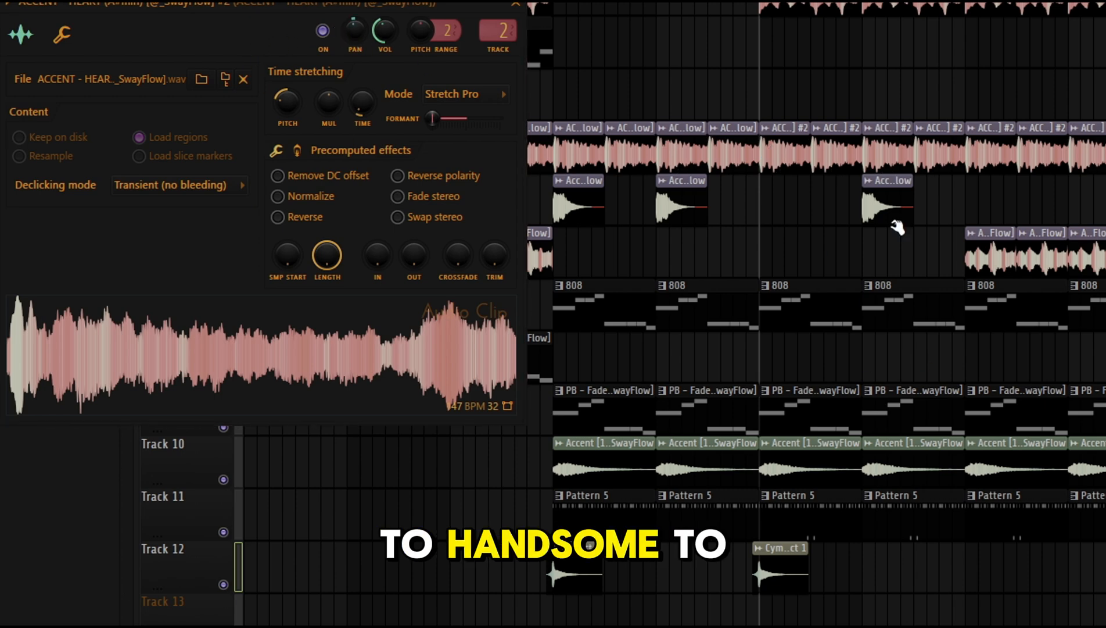
{"action": "double_click", "coordinate": [975, 249]}
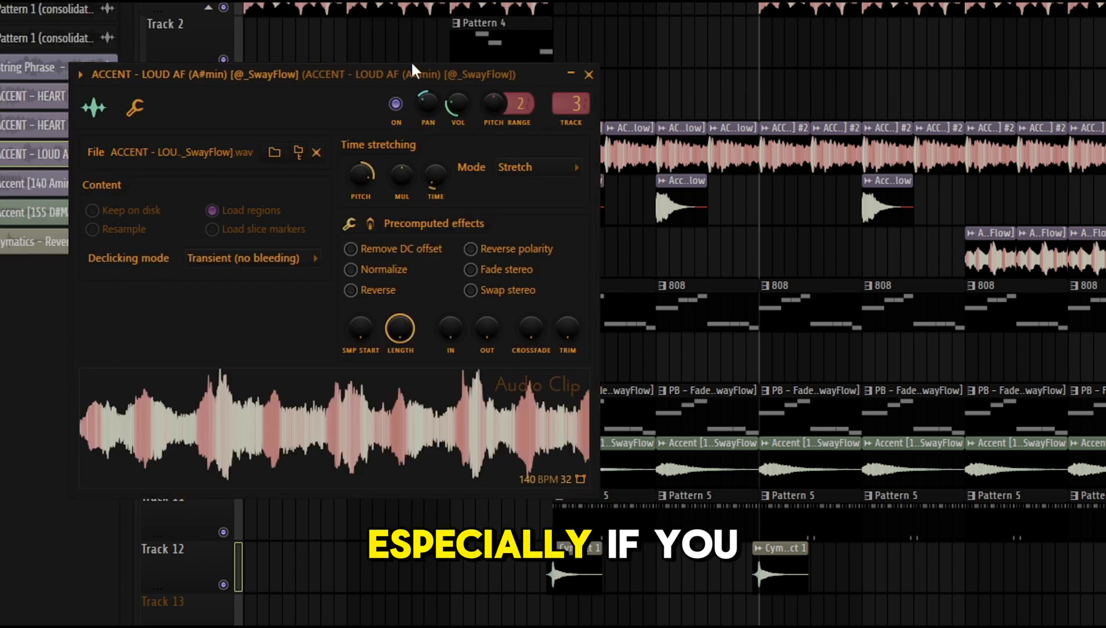